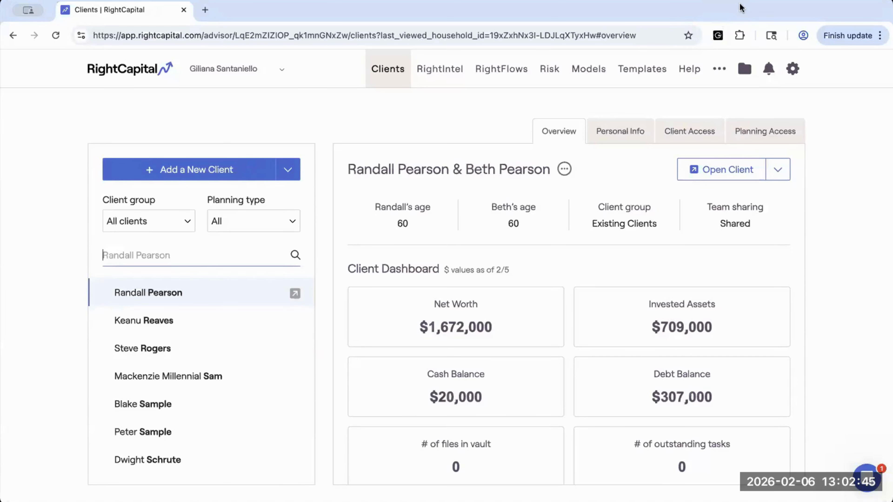
Step: Open the selected client household's plan and bring up the Net Worth blueprint in its profile
{"action": "left_click", "coordinate": [728, 169]}
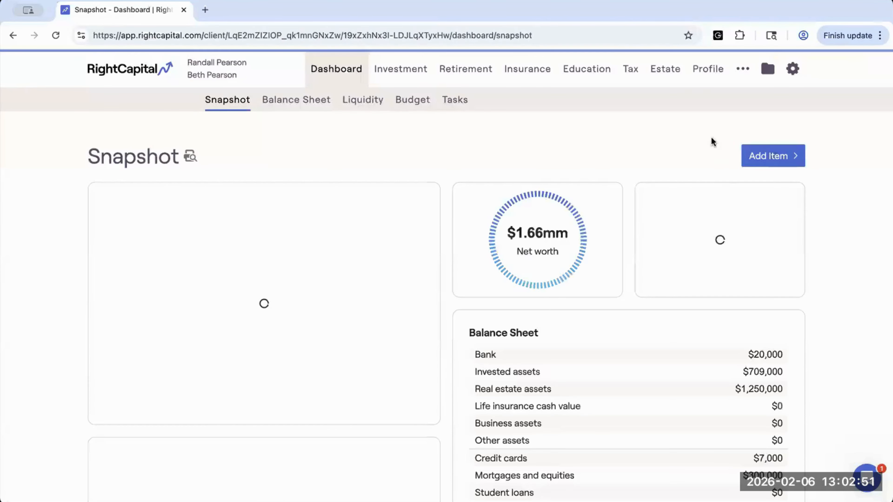
{"action": "left_click", "coordinate": [708, 70]}
{"action": "left_click", "coordinate": [767, 101]}
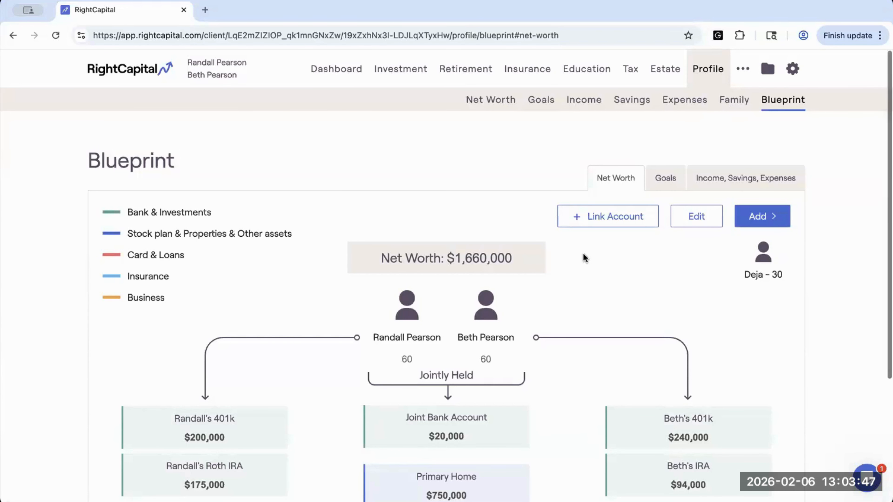
{"action": "scroll", "coordinate": [584, 258], "scroll_direction": "down", "scroll_amount": 3}
{"action": "scroll", "coordinate": [583, 253], "scroll_direction": "down", "scroll_amount": 3}
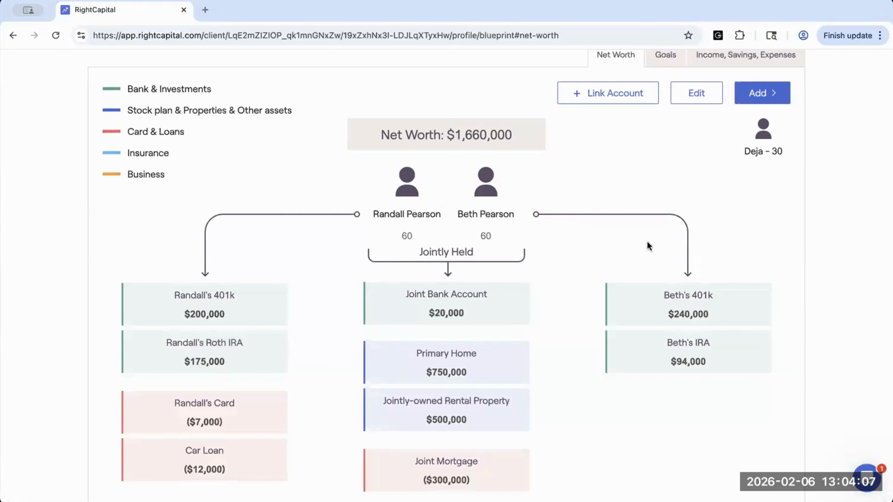
{"action": "scroll", "coordinate": [436, 316], "scroll_direction": "down", "scroll_amount": 1}
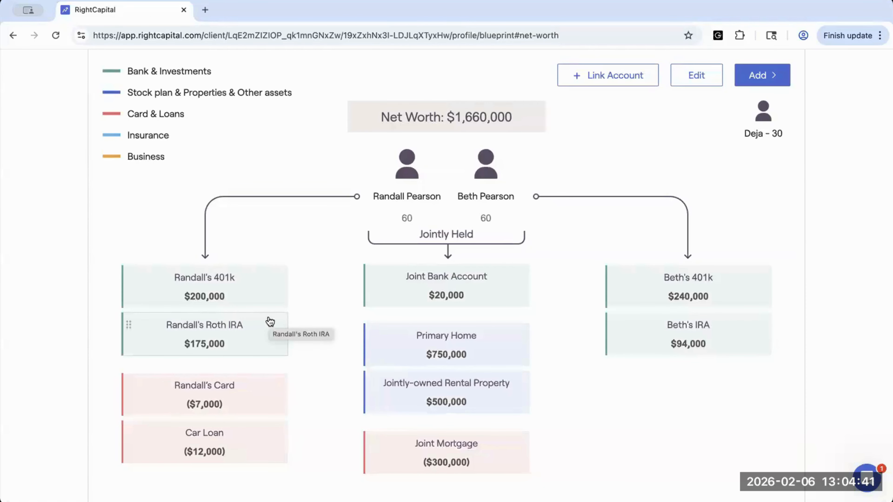
Step: Inspect the details of the $200,000 401k account and the item types that can be added to the net worth
{"action": "left_click", "coordinate": [259, 300]}
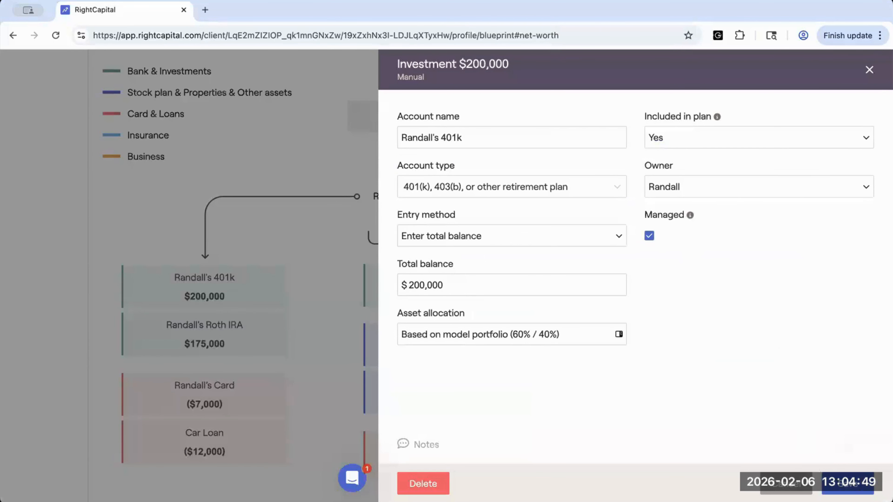
{"action": "left_click", "coordinate": [847, 484]}
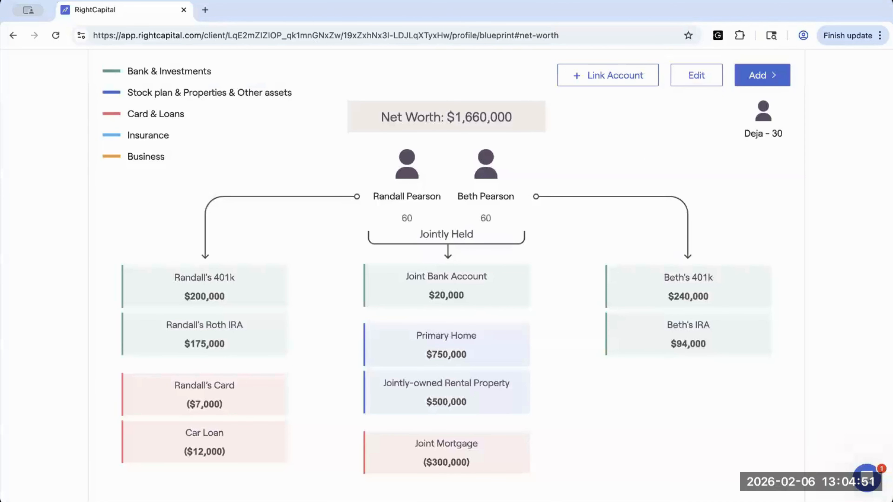
{"action": "scroll", "coordinate": [742, 333], "scroll_direction": "up", "scroll_amount": 1}
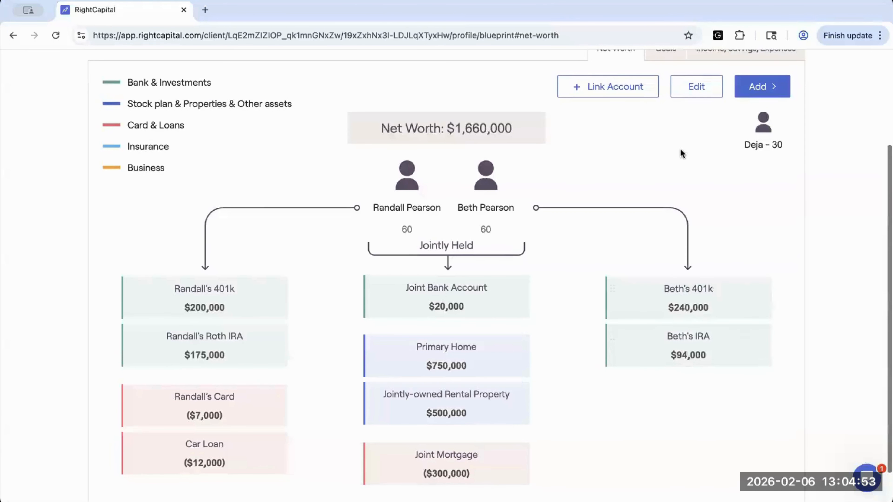
{"action": "left_click", "coordinate": [754, 92]}
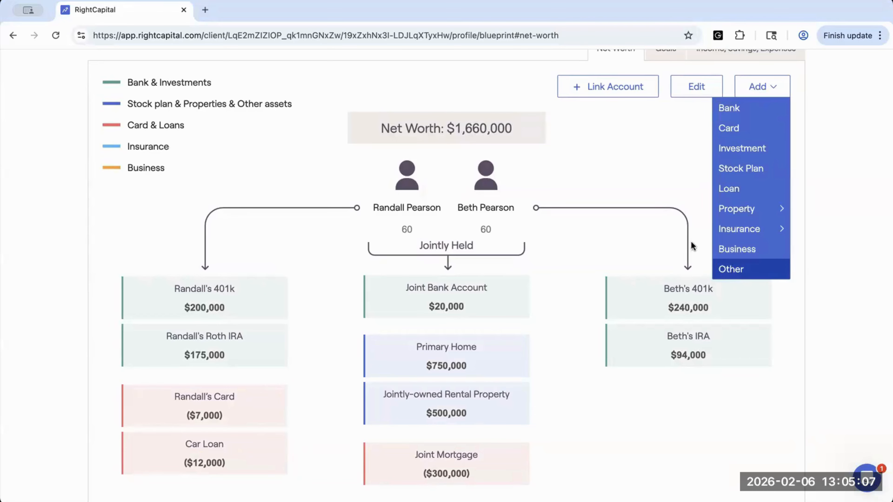
{"action": "left_click", "coordinate": [660, 170]}
{"action": "scroll", "coordinate": [660, 174], "scroll_direction": "up", "scroll_amount": 1}
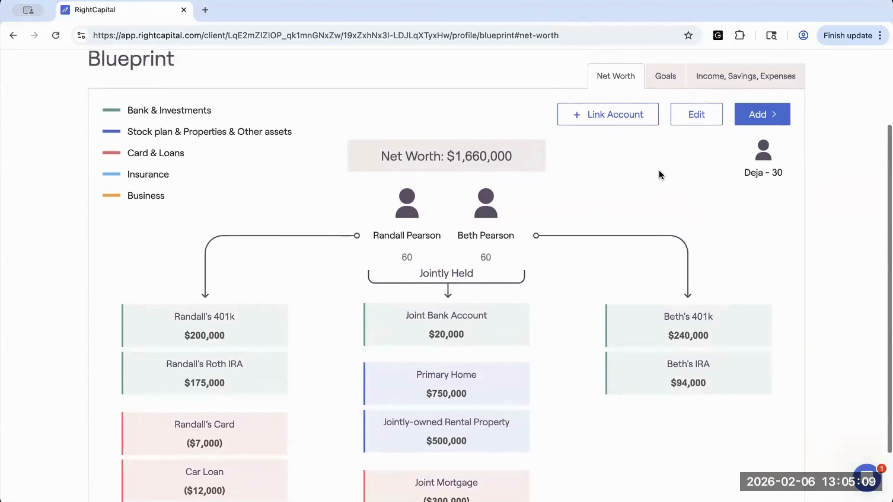
Step: Examine the Goals blueprint's retirement timeline and the goal types that can be added
{"action": "left_click", "coordinate": [663, 90]}
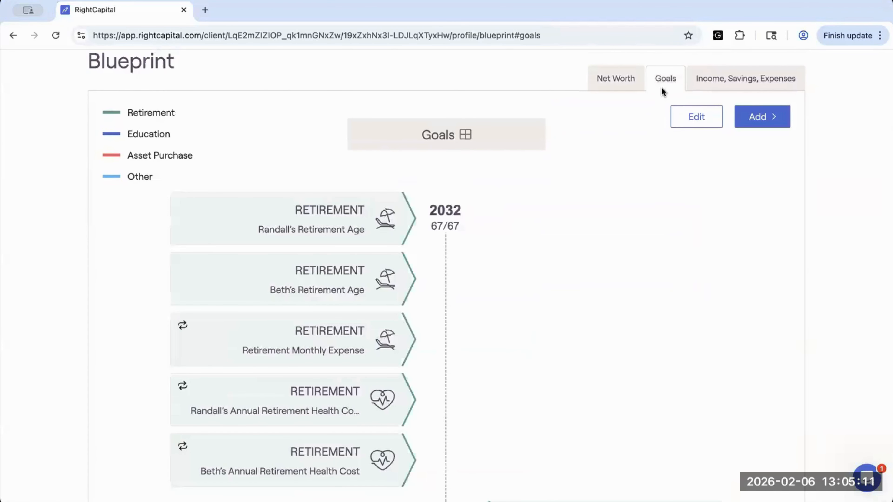
{"action": "scroll", "coordinate": [606, 256], "scroll_direction": "down", "scroll_amount": 2}
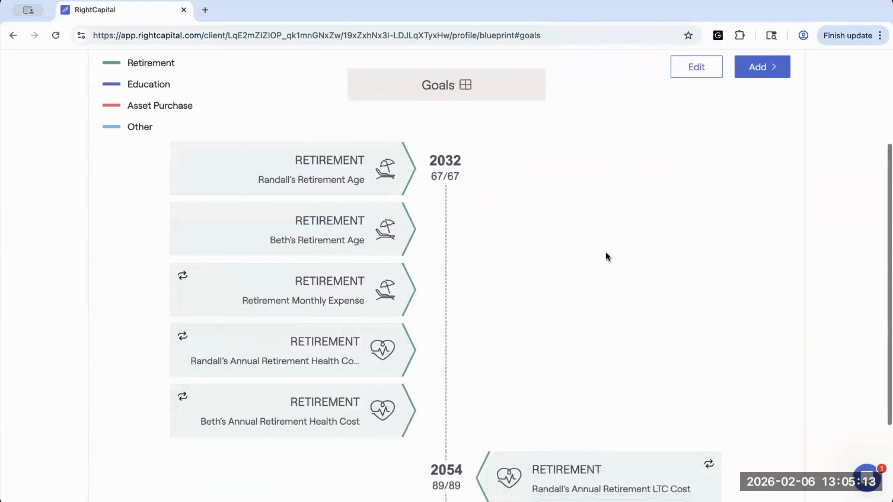
{"action": "scroll", "coordinate": [606, 253], "scroll_direction": "down", "scroll_amount": 4}
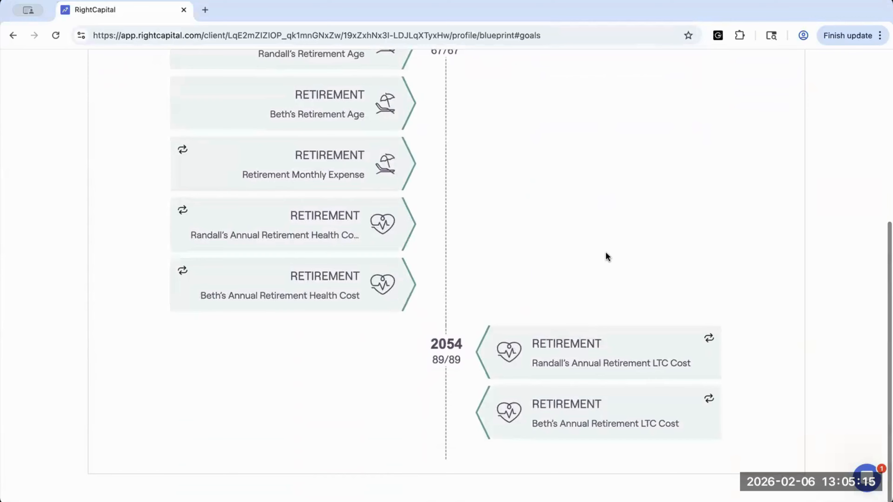
{"action": "scroll", "coordinate": [605, 251], "scroll_direction": "up", "scroll_amount": 2}
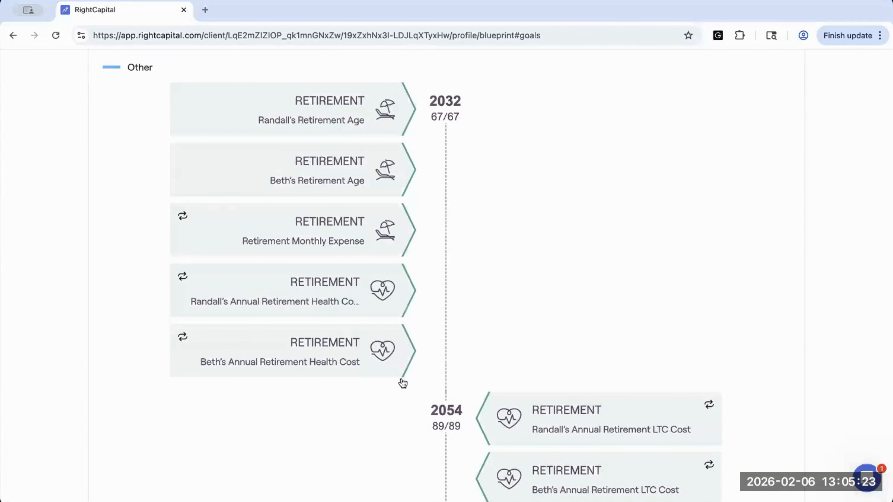
{"action": "scroll", "coordinate": [443, 419], "scroll_direction": "down", "scroll_amount": 1}
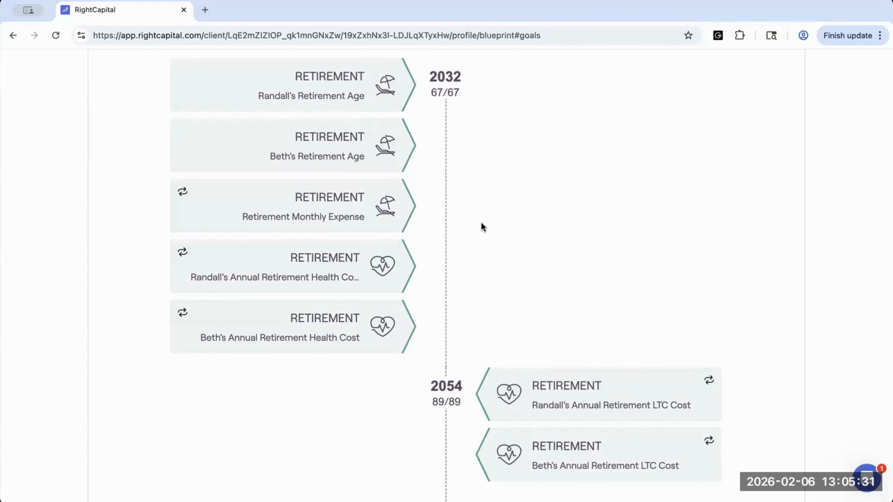
{"action": "scroll", "coordinate": [481, 223], "scroll_direction": "up", "scroll_amount": 3}
{"action": "scroll", "coordinate": [481, 225], "scroll_direction": "up", "scroll_amount": 3}
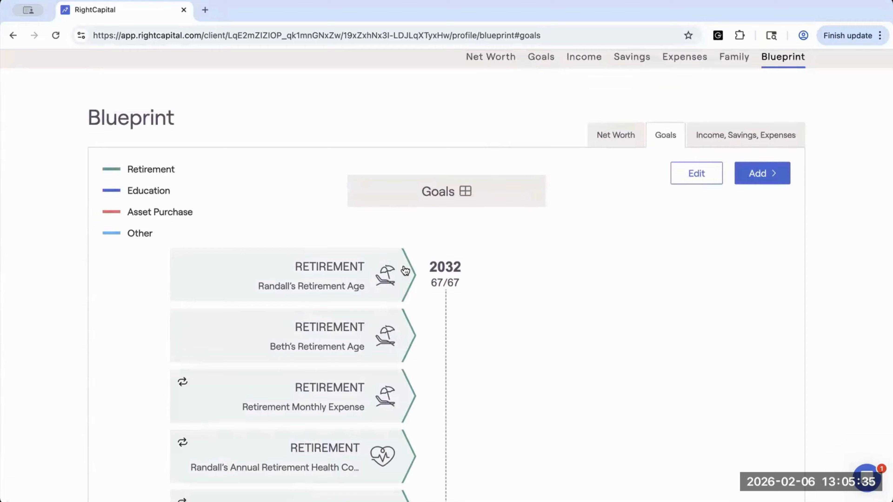
{"action": "left_click", "coordinate": [750, 176]}
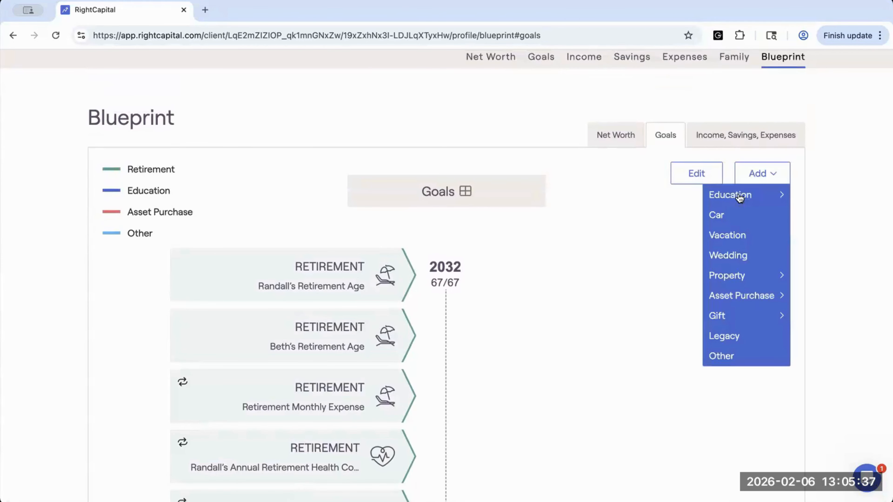
Step: Review the household's Income, Savings, Expenses blueprint and return to the Net Worth blueprint
{"action": "left_click", "coordinate": [719, 131]}
{"action": "scroll", "coordinate": [539, 185], "scroll_direction": "down", "scroll_amount": 3}
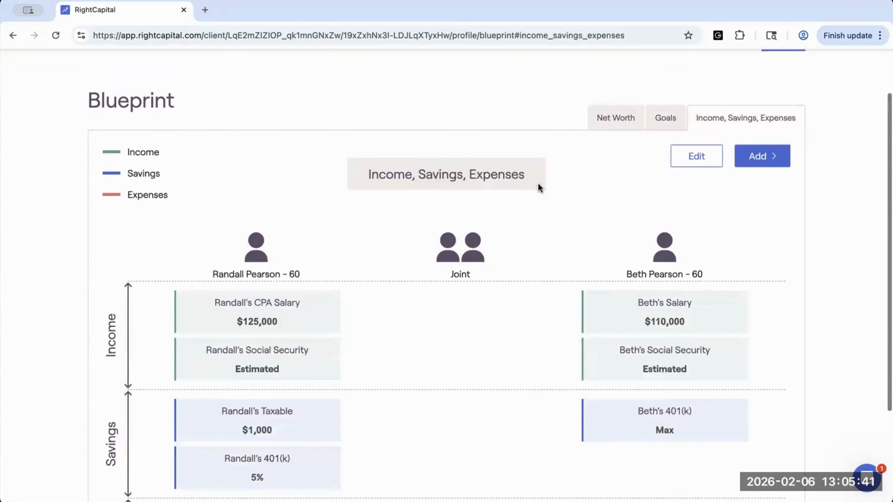
{"action": "scroll", "coordinate": [541, 188], "scroll_direction": "down", "scroll_amount": 1}
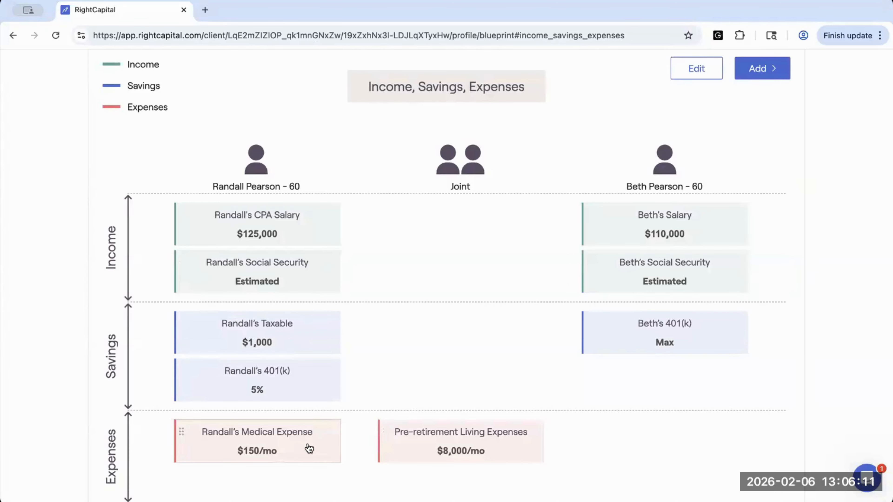
{"action": "scroll", "coordinate": [371, 347], "scroll_direction": "up", "scroll_amount": 3}
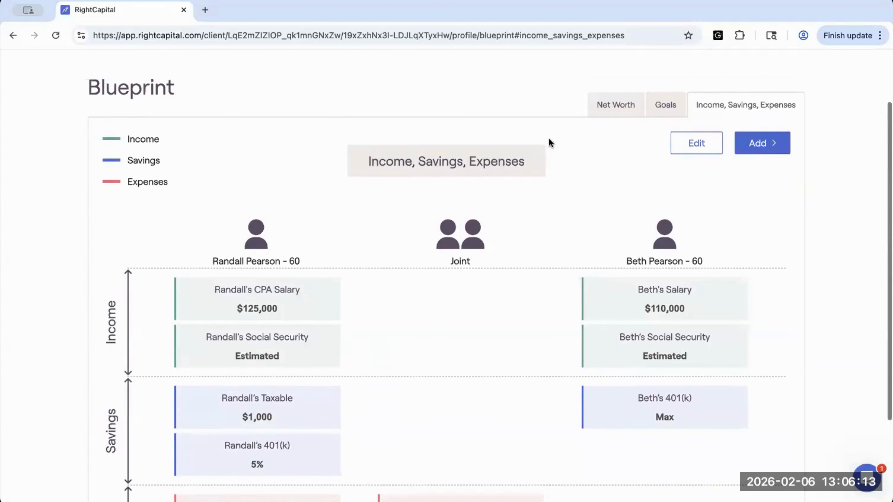
{"action": "left_click", "coordinate": [620, 106]}
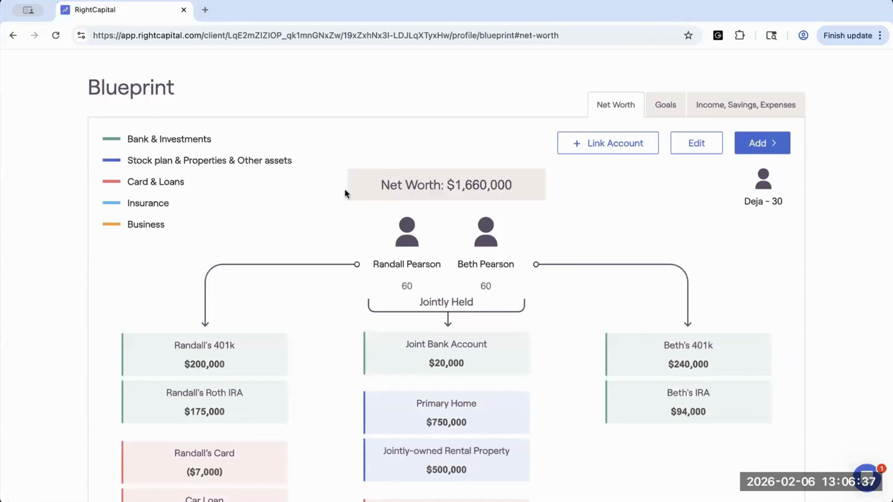
Step: Open the Retirement Analysis and examine the proposed and current plans' success probabilities and action items
{"action": "scroll", "coordinate": [445, 88], "scroll_direction": "up", "scroll_amount": 2}
{"action": "scroll", "coordinate": [446, 88], "scroll_direction": "up", "scroll_amount": 2}
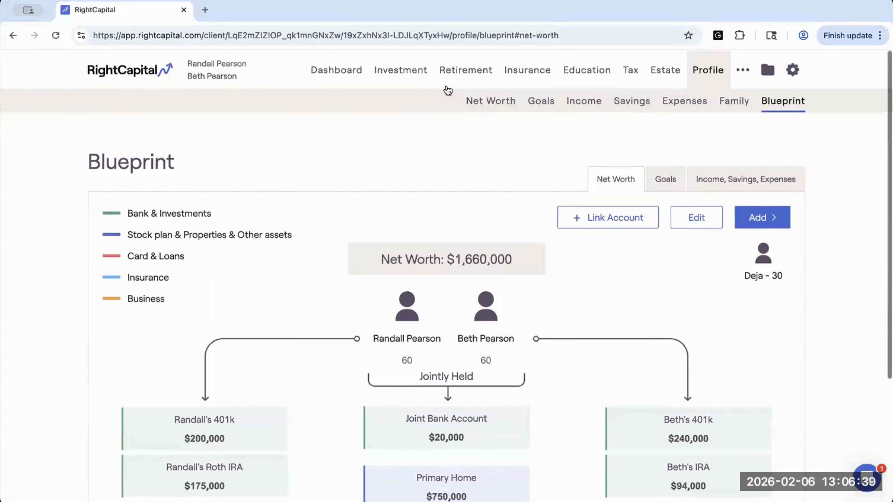
{"action": "left_click", "coordinate": [463, 74]}
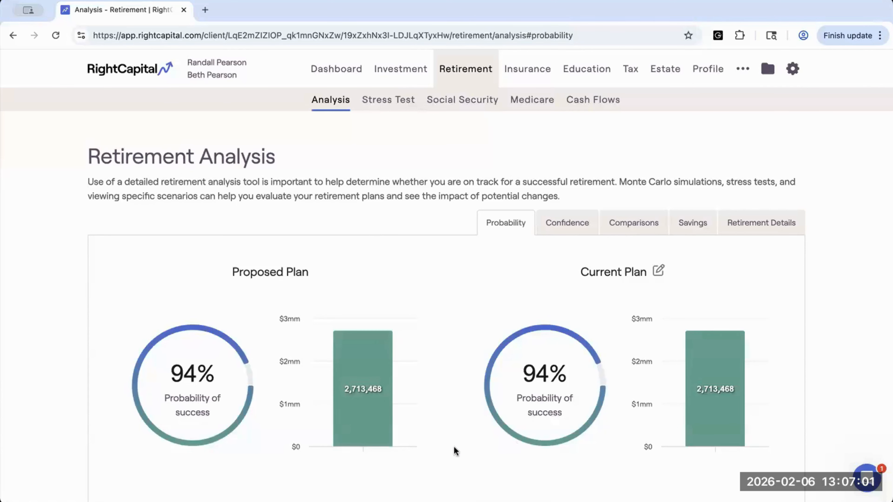
{"action": "scroll", "coordinate": [453, 449], "scroll_direction": "down", "scroll_amount": 1}
{"action": "scroll", "coordinate": [452, 446], "scroll_direction": "down", "scroll_amount": 1}
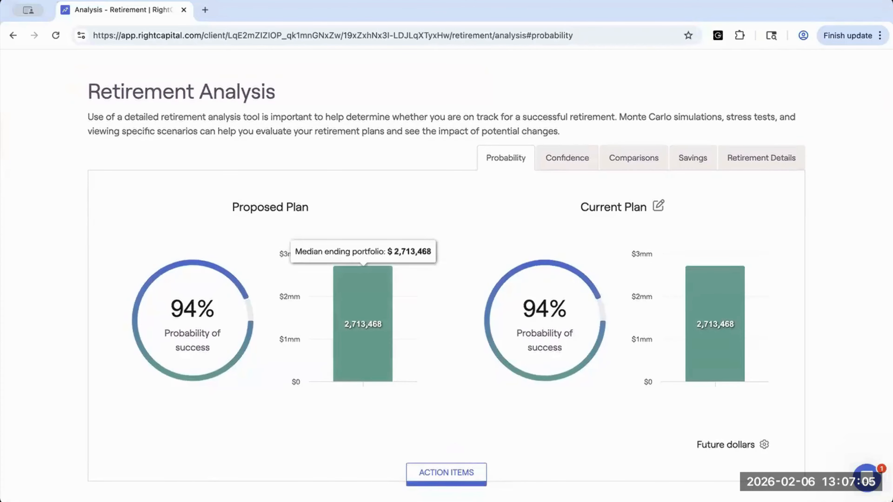
{"action": "scroll", "coordinate": [457, 482], "scroll_direction": "down", "scroll_amount": 1}
{"action": "scroll", "coordinate": [457, 481], "scroll_direction": "down", "scroll_amount": 8}
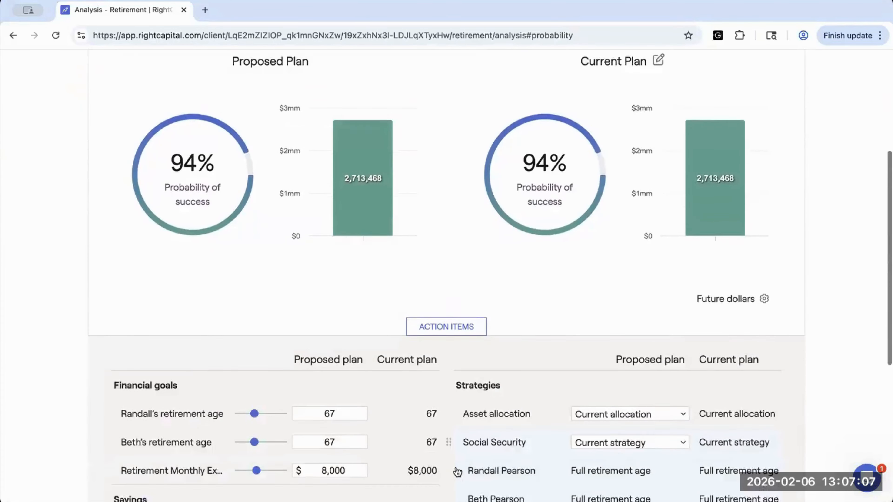
{"action": "scroll", "coordinate": [457, 472], "scroll_direction": "down", "scroll_amount": 3}
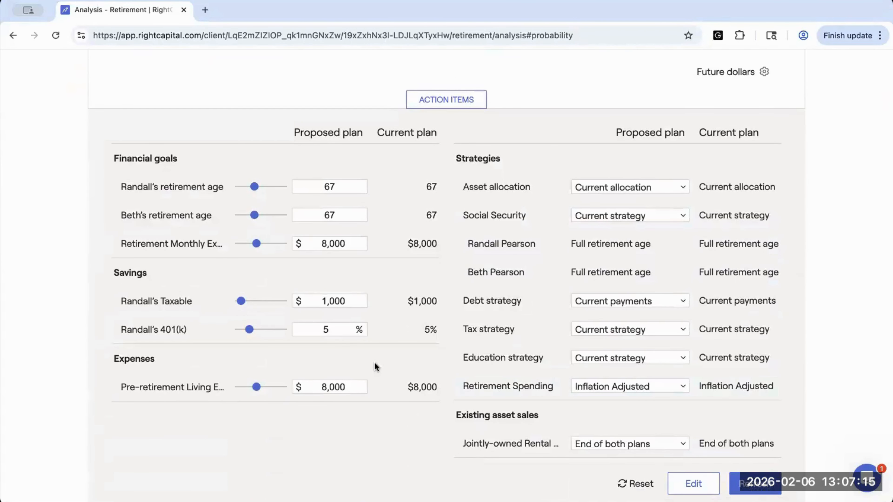
Step: Set the first spouse's retirement age in the proposed plan to 70 and refresh the analysis
{"action": "scroll", "coordinate": [340, 300], "scroll_direction": "up", "scroll_amount": 4}
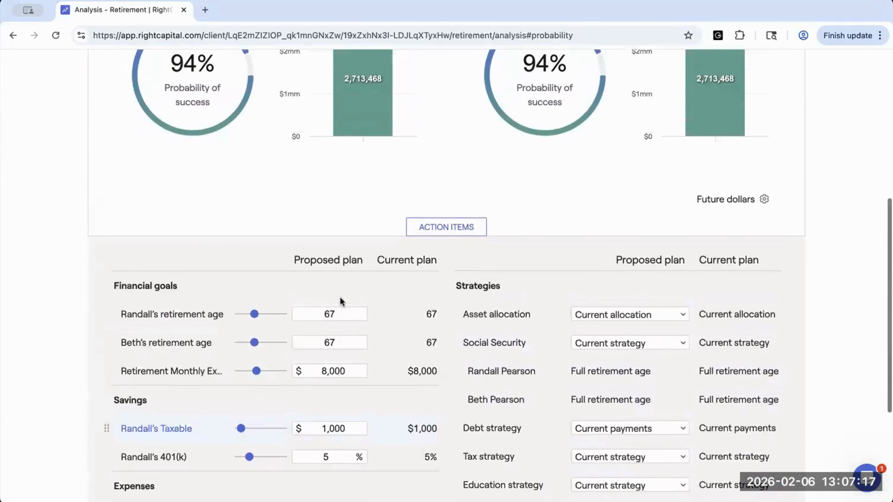
{"action": "scroll", "coordinate": [340, 300], "scroll_direction": "up", "scroll_amount": 3}
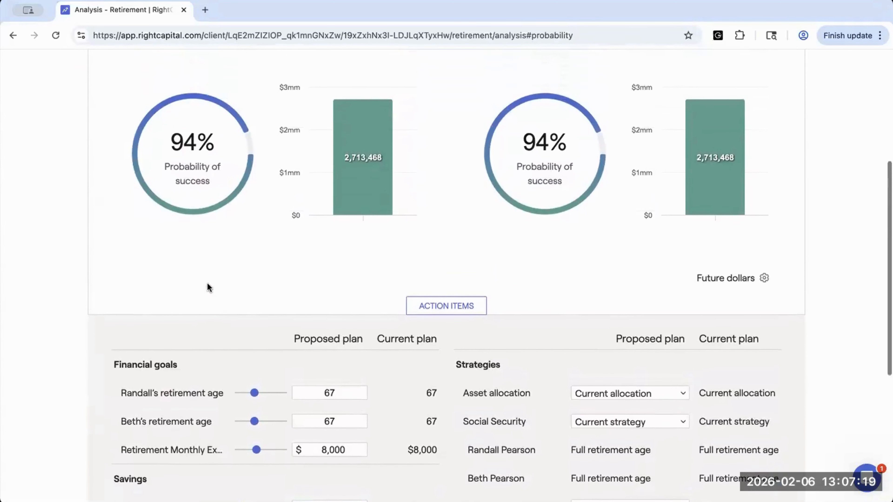
{"action": "scroll", "coordinate": [208, 285], "scroll_direction": "up", "scroll_amount": 1}
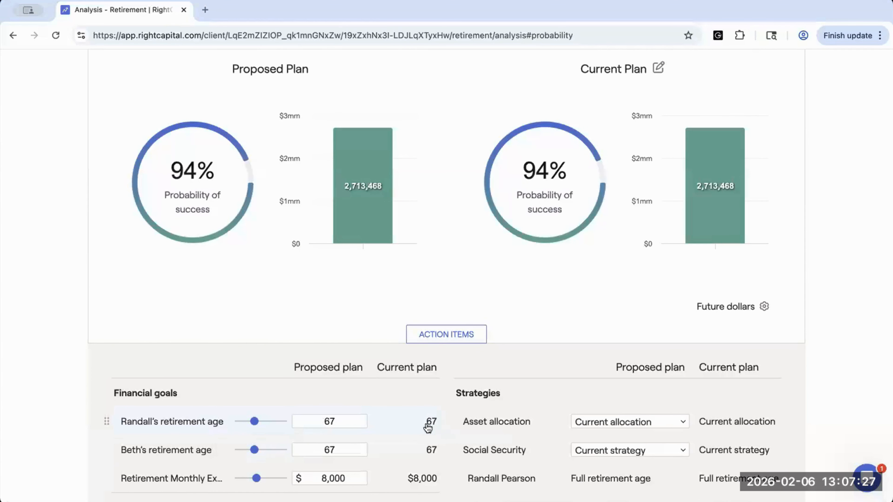
{"action": "left_click", "coordinate": [347, 420]}
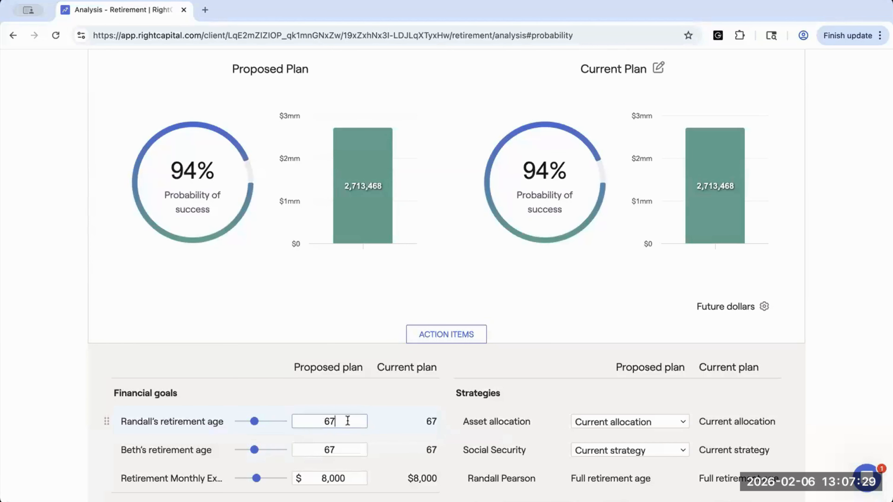
{"action": "type", "text": "6"}
{"action": "key", "text": "BackSpace"}
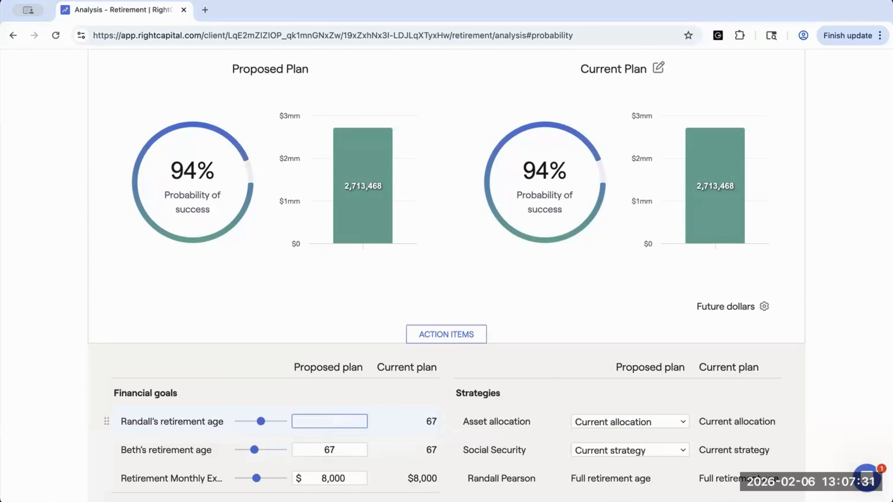
{"action": "type", "text": "70"}
{"action": "key", "text": "BackSpace"}
{"action": "key", "text": "BackSpace"}
{"action": "type", "text": "70"}
{"action": "left_click_drag", "start_coordinate": [261, 422], "coordinate": [261, 423]}
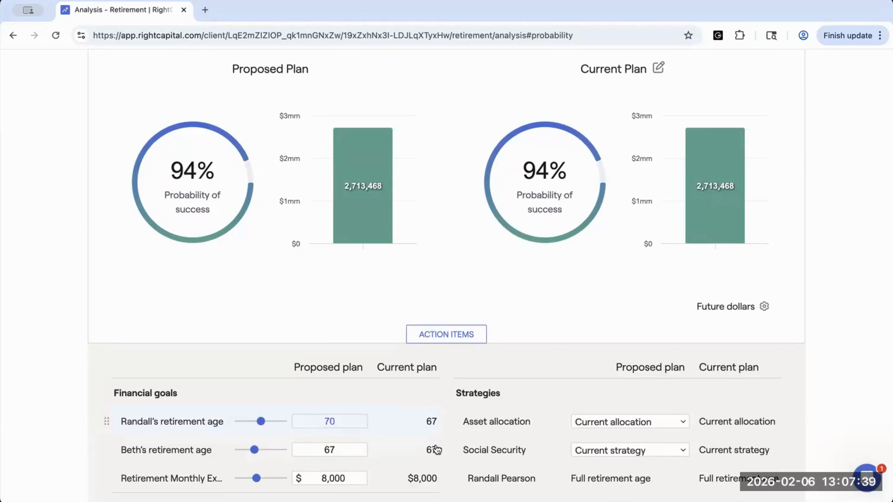
{"action": "scroll", "coordinate": [436, 444], "scroll_direction": "down", "scroll_amount": 5}
{"action": "scroll", "coordinate": [436, 444], "scroll_direction": "down", "scroll_amount": 4}
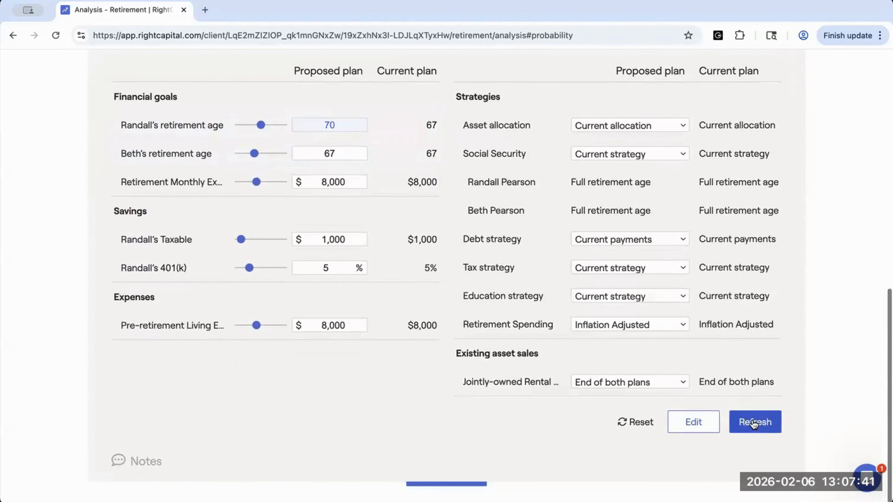
Step: Compare the probability of success and median ending portfolio of the proposed and current plans
{"action": "scroll", "coordinate": [495, 211], "scroll_direction": "up", "scroll_amount": 9}
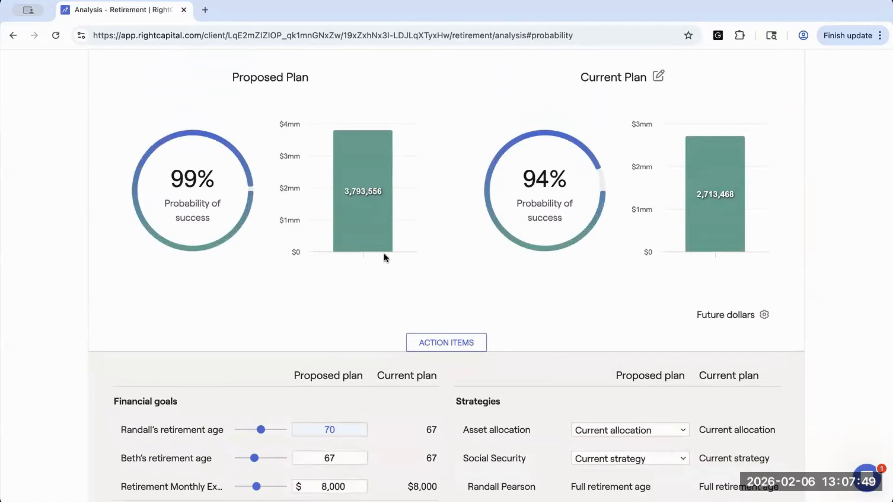
{"action": "mouse_move", "coordinate": [351, 248]}
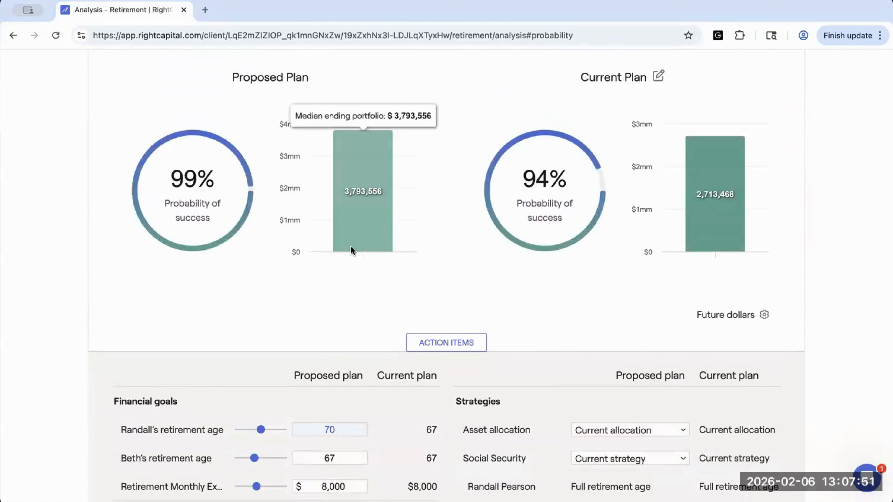
{"action": "mouse_move", "coordinate": [666, 212]}
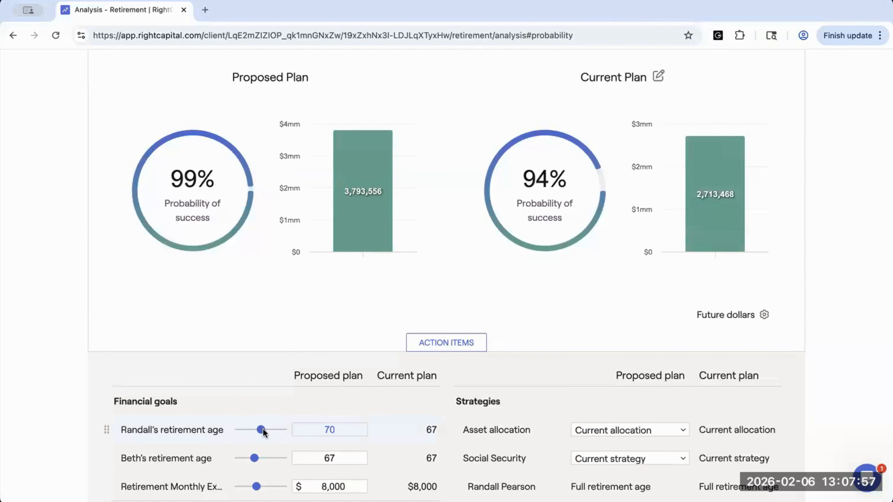
Step: Set the first spouse's retirement age in the proposed plan to 67 and update the analysis
{"action": "left_click_drag", "start_coordinate": [338, 428], "coordinate": [322, 428]}
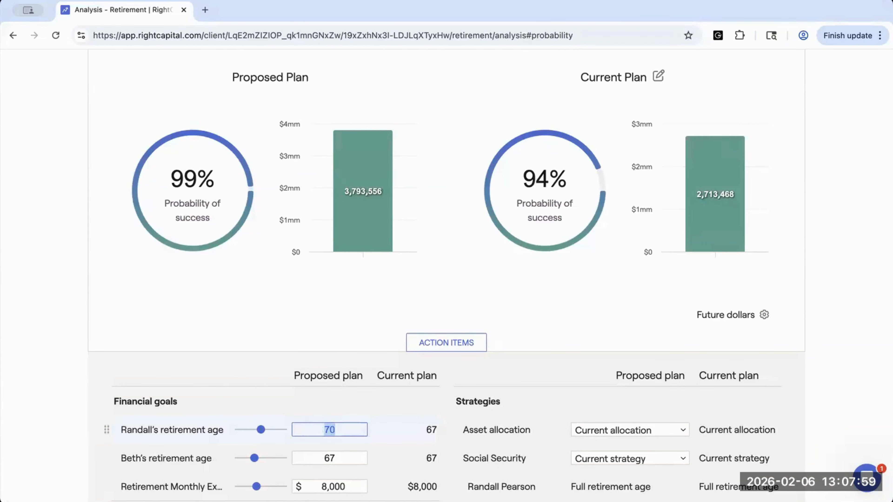
{"action": "type", "text": "67"}
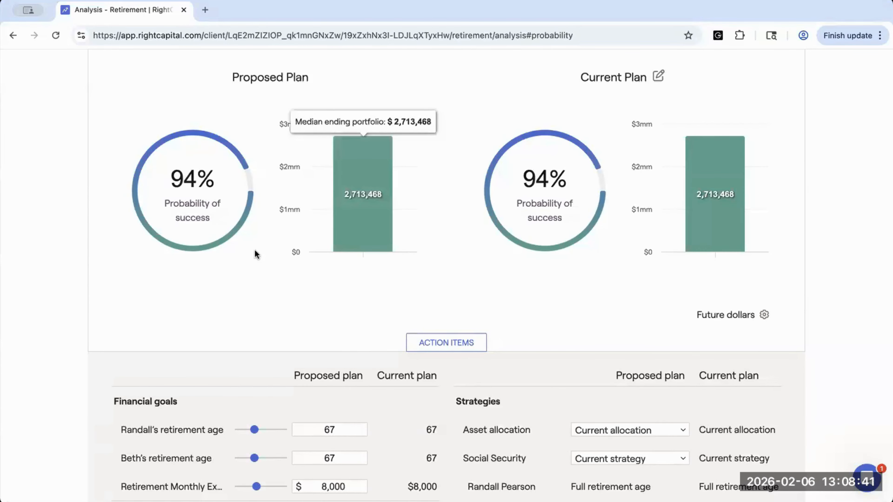
Step: Add a new Tax-Deferred savings item, from the other savings types, to the proposed plan's action items
{"action": "scroll", "coordinate": [307, 377], "scroll_direction": "down", "scroll_amount": 5}
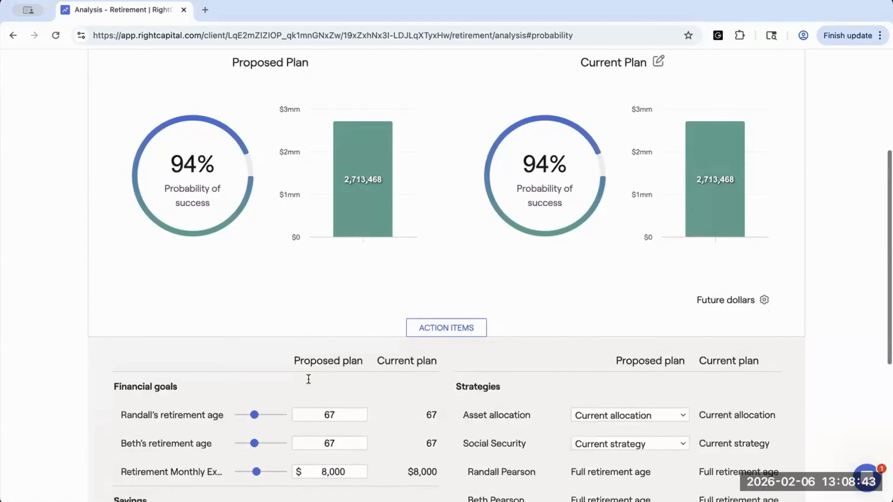
{"action": "scroll", "coordinate": [308, 379], "scroll_direction": "down", "scroll_amount": 2}
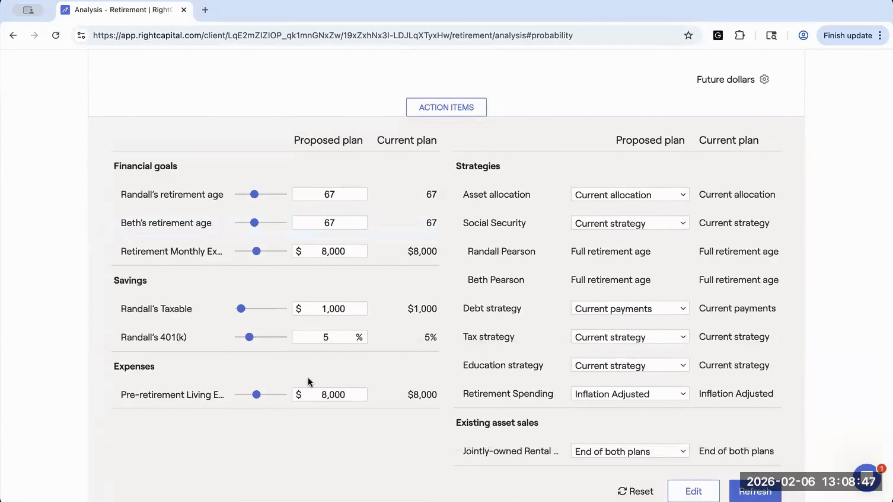
{"action": "scroll", "coordinate": [308, 377], "scroll_direction": "down", "scroll_amount": 1}
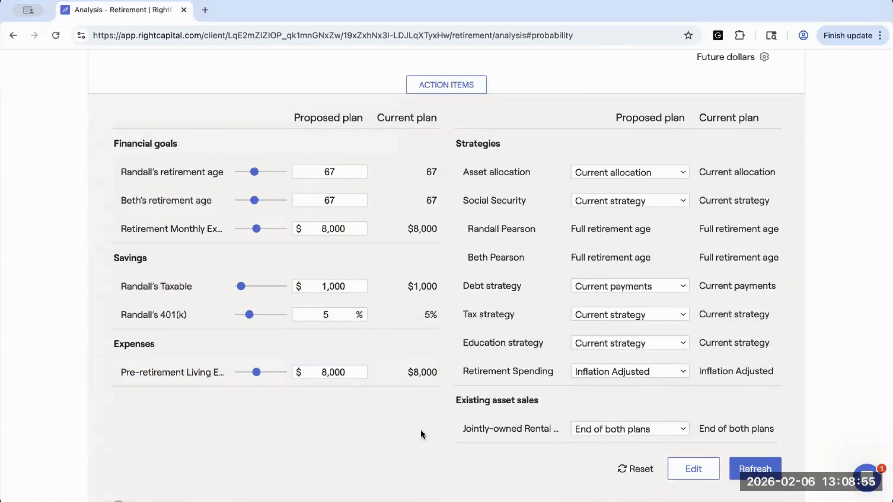
{"action": "left_click", "coordinate": [683, 466]}
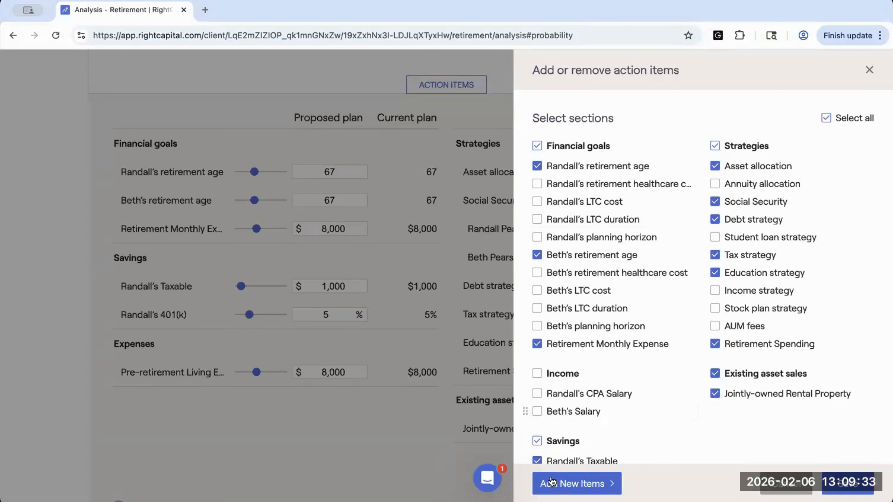
{"action": "left_click", "coordinate": [559, 485]}
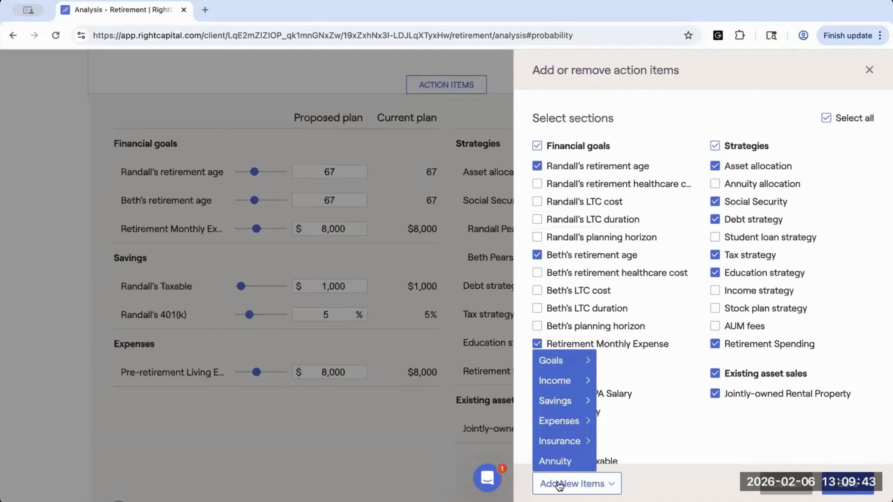
{"action": "mouse_move", "coordinate": [561, 404]}
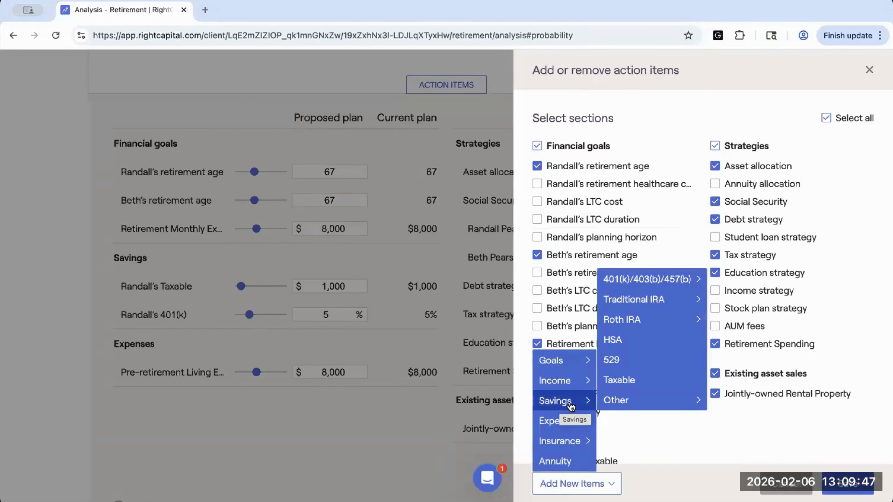
{"action": "mouse_move", "coordinate": [612, 404]}
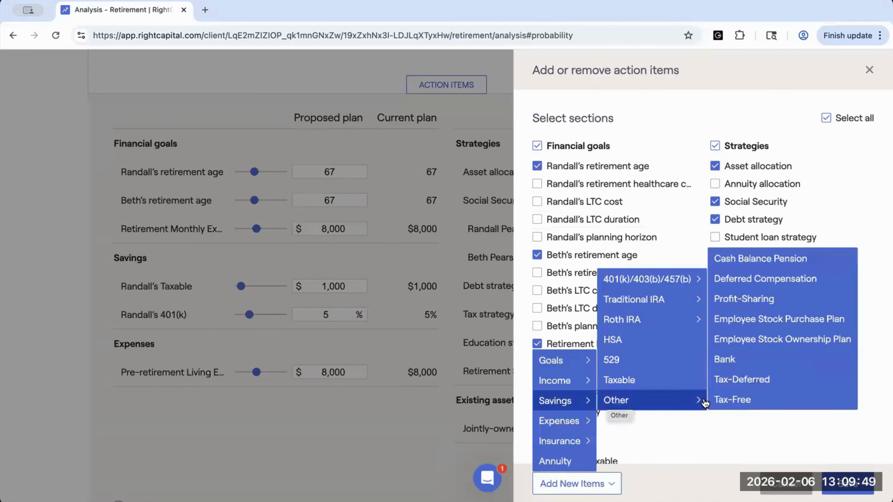
{"action": "left_click", "coordinate": [717, 380]}
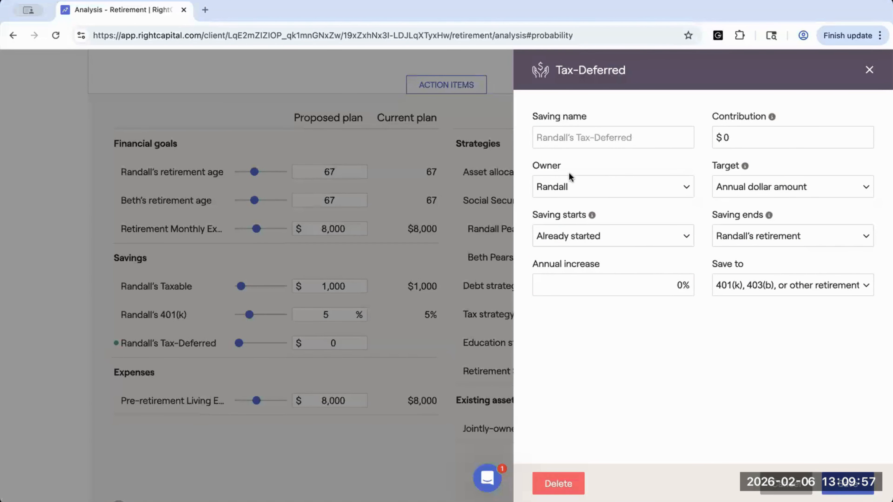
Step: Name the new tax-deferred saving "Lump Sum #1"
{"action": "left_click", "coordinate": [552, 140]}
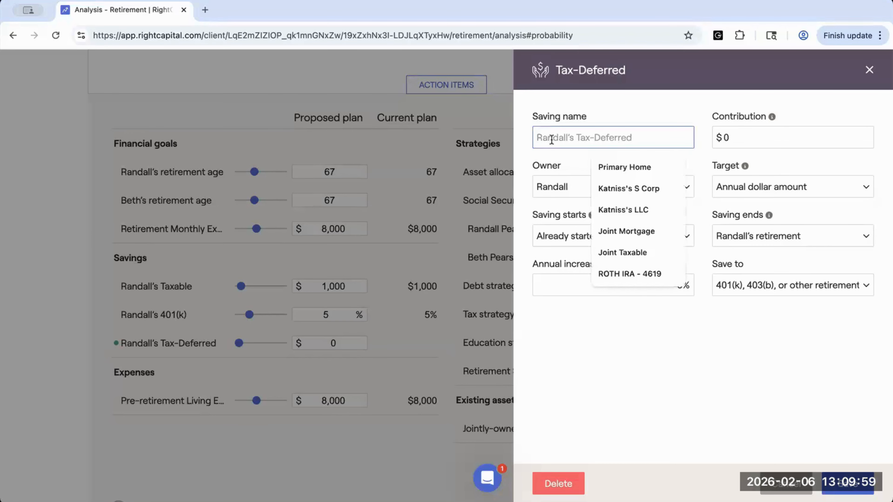
{"action": "type", "text": "Randa"}
{"action": "key", "text": "BackSpace"}
{"action": "key", "text": "BackSpace"}
{"action": "key", "text": "BackSpace"}
{"action": "key", "text": "BackSpace"}
{"action": "key", "text": "BackSpace"}
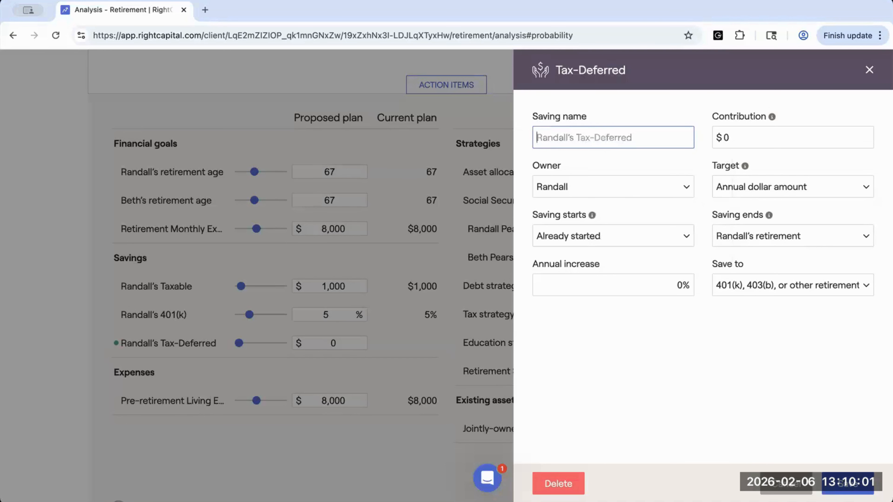
{"action": "type", "text": "Lump Su"}
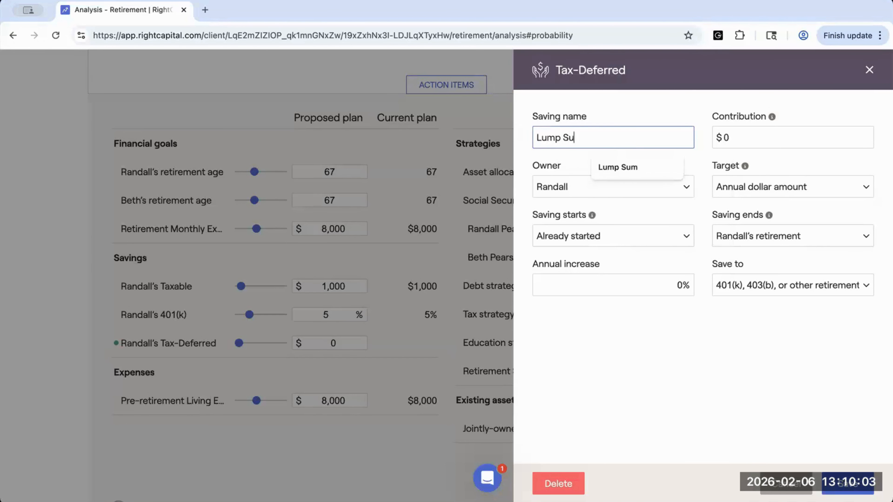
{"action": "type", "text": "m #1"}
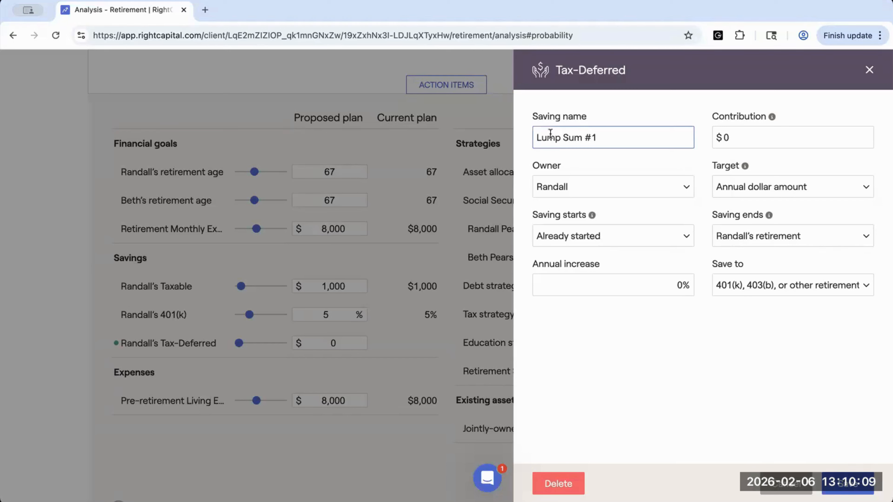
Step: Set the lump sum's contribution to $375,000 with Annual dollar amount as the target
{"action": "left_click", "coordinate": [733, 138]}
{"action": "key", "text": "BackSpace"}
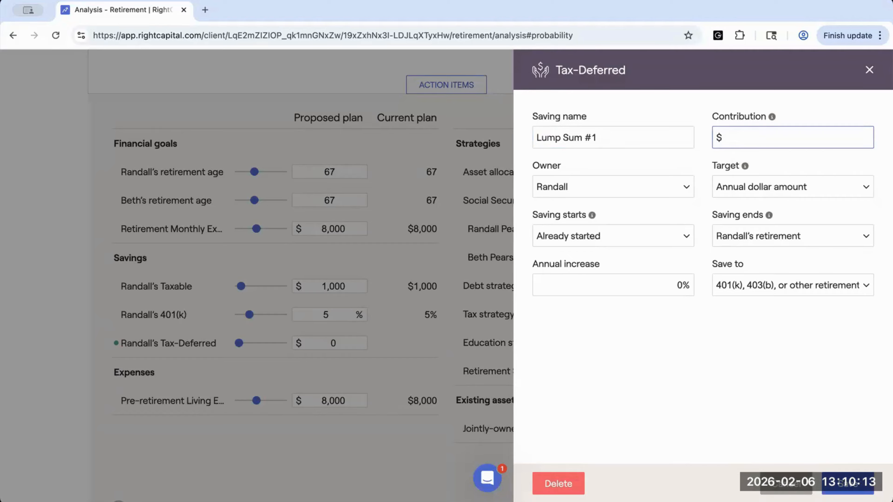
{"action": "type", "text": "375,000"}
{"action": "left_click", "coordinate": [733, 189]}
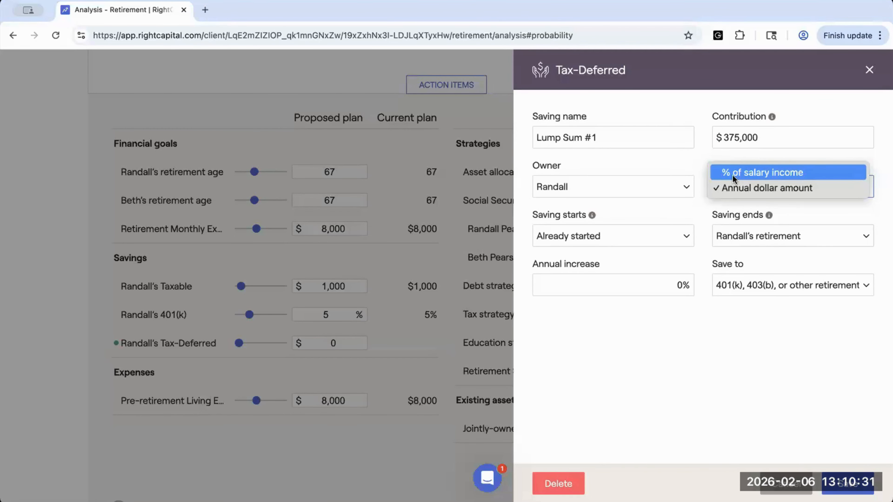
{"action": "left_click", "coordinate": [722, 190]}
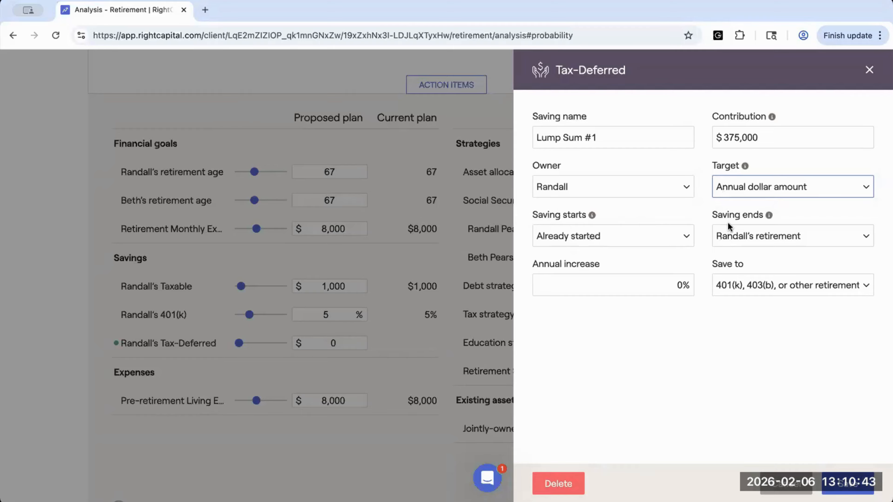
Step: Set the lump-sum saving to start at the first spouse's retirement
{"action": "left_click", "coordinate": [659, 236]}
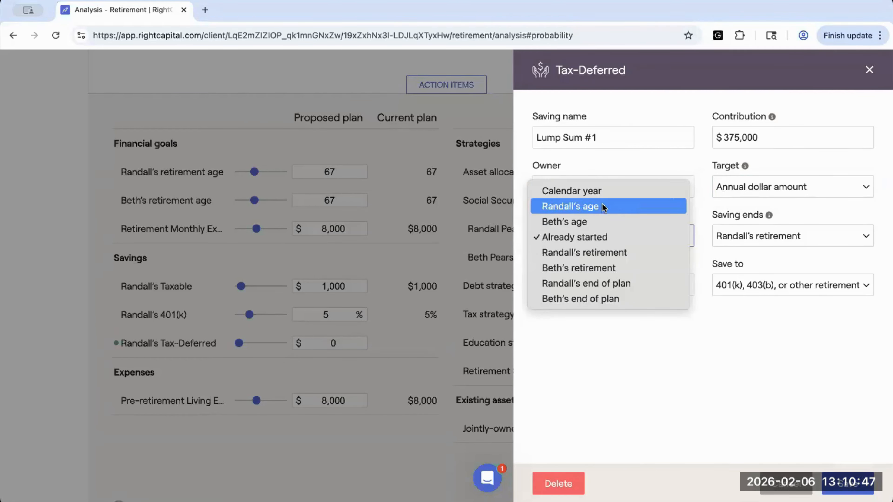
{"action": "left_click", "coordinate": [607, 259]}
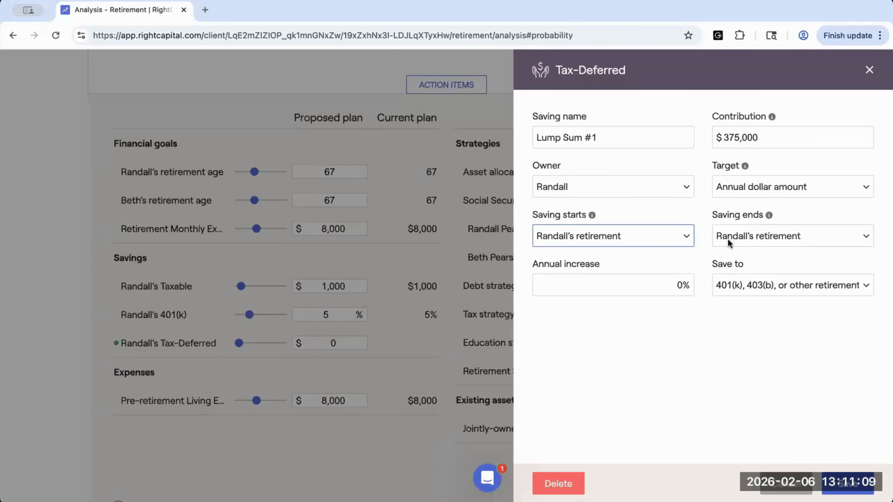
{"action": "left_click", "coordinate": [685, 236]}
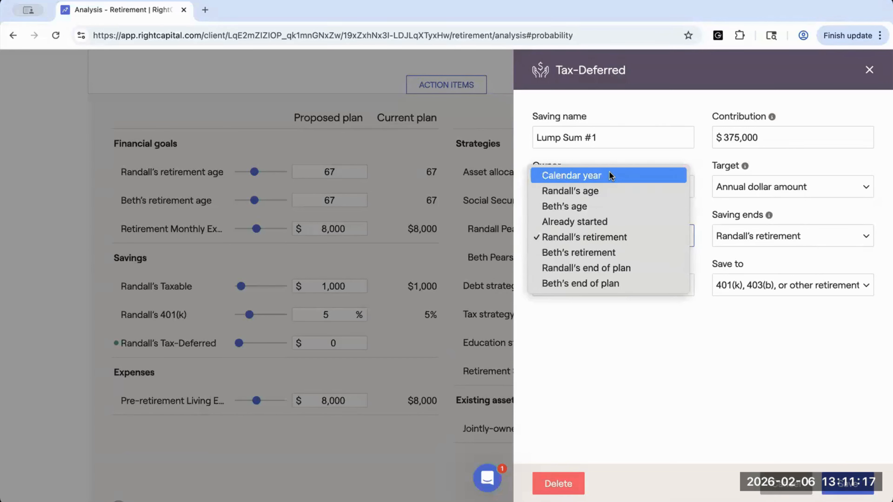
{"action": "left_click", "coordinate": [621, 321]}
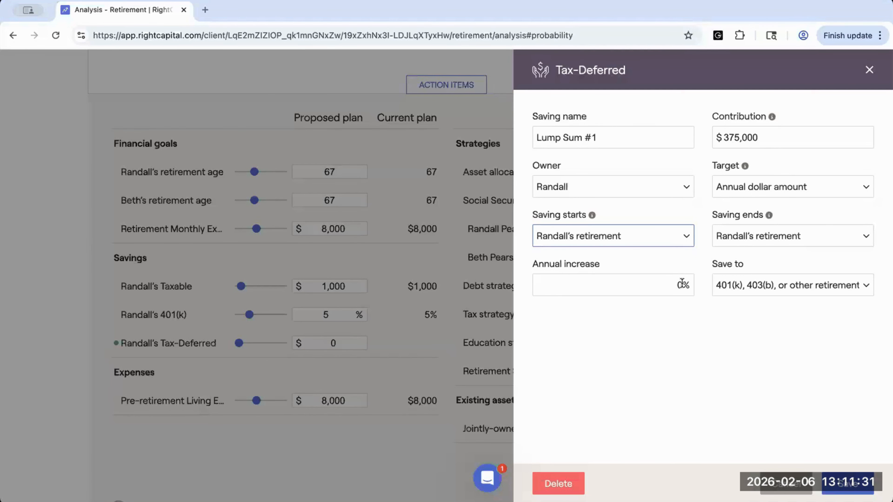
Step: Direct the lump sum to a 401(k), 403(b), or other retirement plan and save the item
{"action": "left_click", "coordinate": [722, 284]}
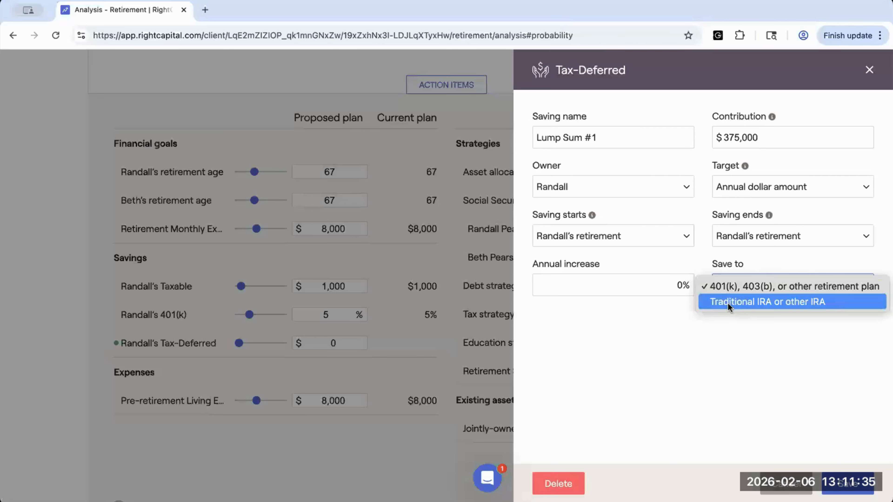
{"action": "left_click", "coordinate": [726, 287]}
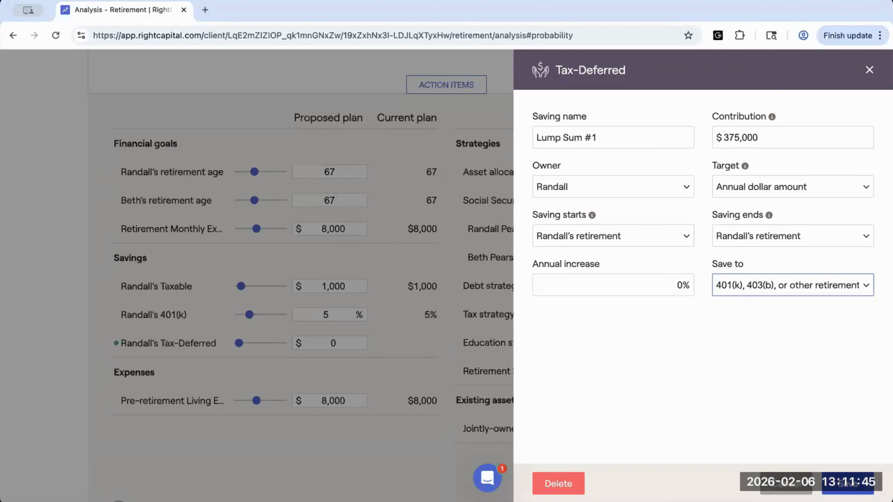
{"action": "left_click", "coordinate": [845, 483]}
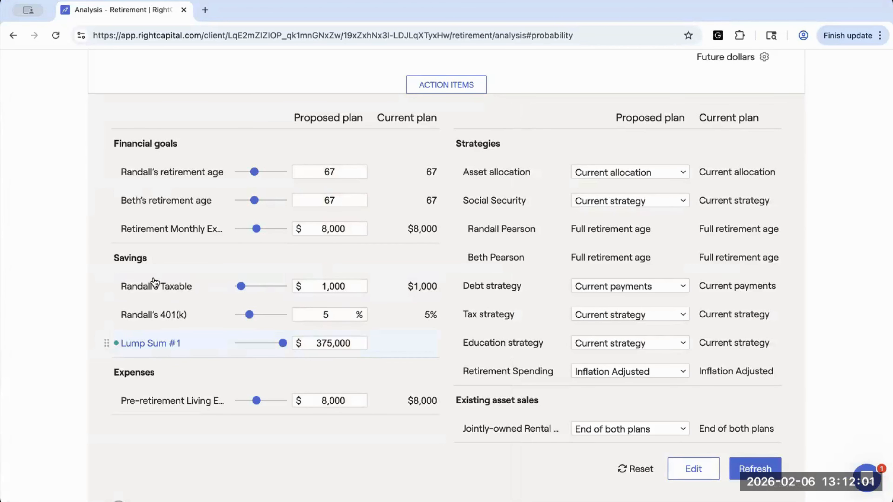
Step: Compare the success probability and median ending portfolio of the proposed plan with the lump sum against the current plan
{"action": "scroll", "coordinate": [152, 281], "scroll_direction": "up", "scroll_amount": 5}
{"action": "scroll", "coordinate": [155, 281], "scroll_direction": "up", "scroll_amount": 3}
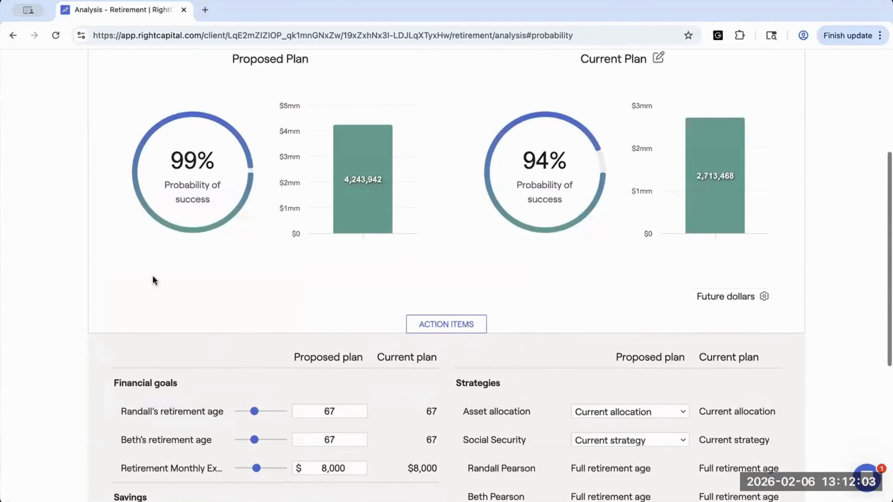
{"action": "scroll", "coordinate": [153, 281], "scroll_direction": "up", "scroll_amount": 1}
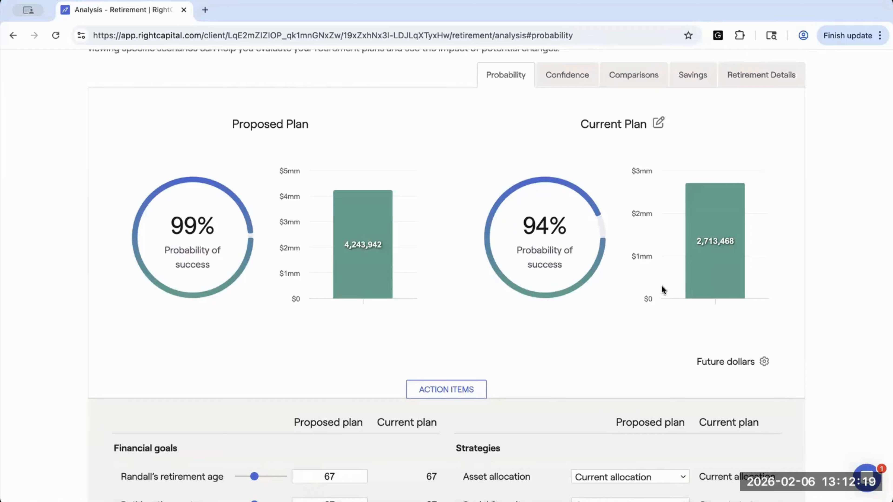
{"action": "mouse_move", "coordinate": [690, 268]}
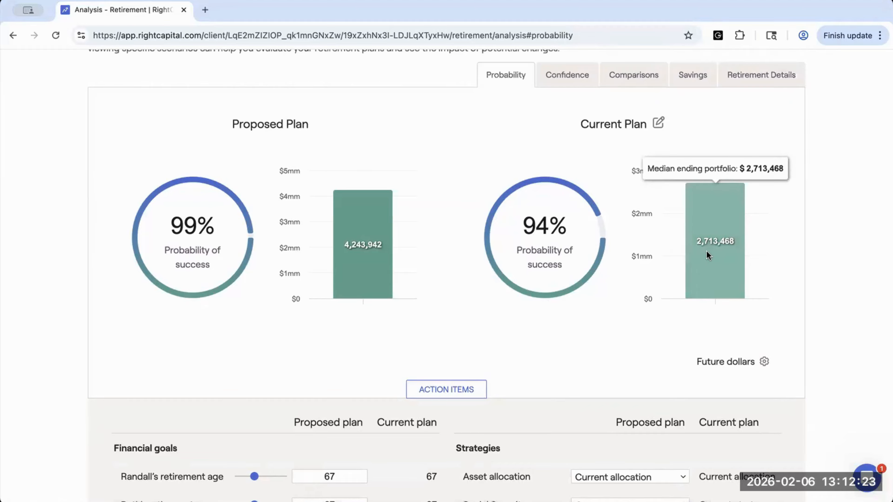
{"action": "mouse_move", "coordinate": [377, 259]}
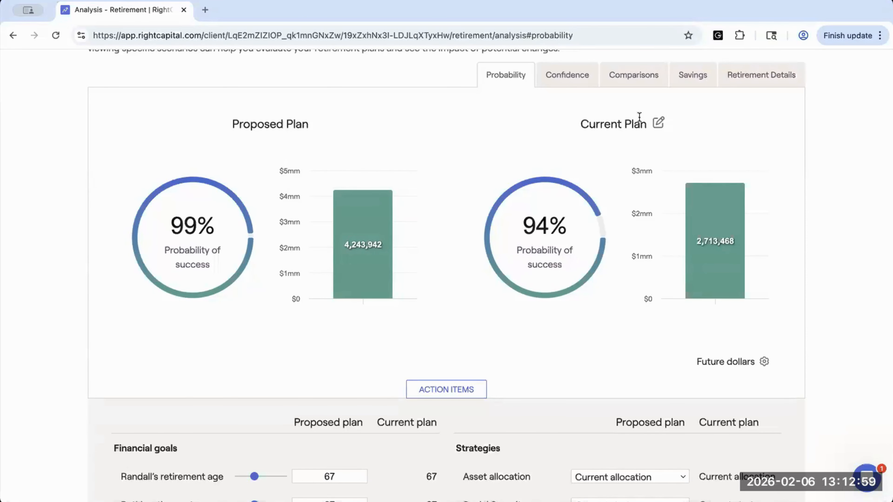
Step: Open the list of plans for editing and add a new plan alongside the current and proposed plans
{"action": "left_click", "coordinate": [658, 123]}
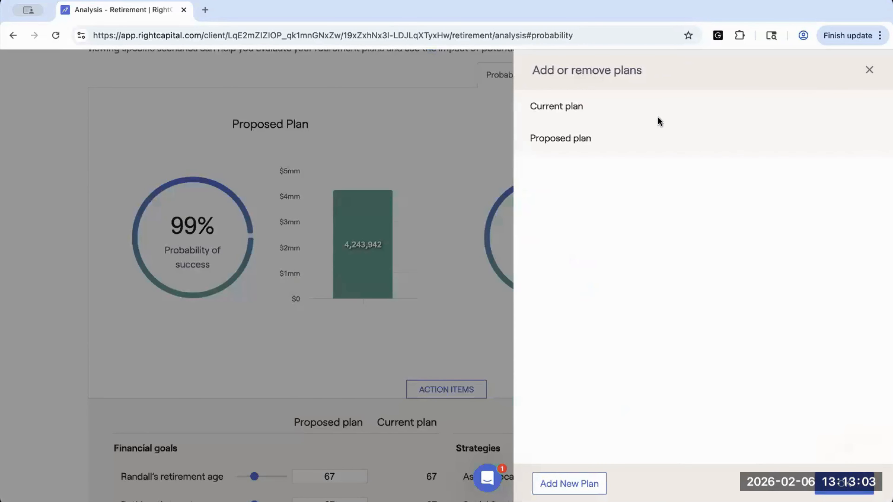
{"action": "mouse_move", "coordinate": [654, 124]}
{"action": "mouse_move", "coordinate": [545, 138]}
{"action": "left_click", "coordinate": [574, 489]}
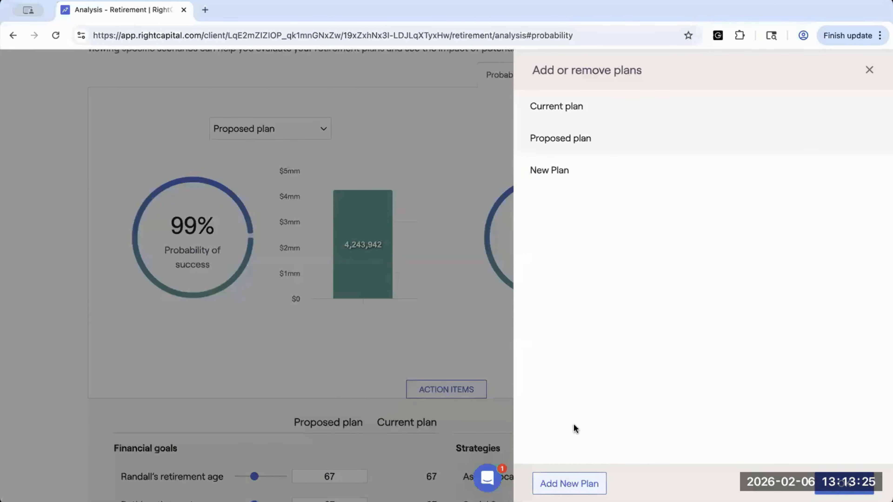
Step: Rename the new plan as Pension Income Stream #1
{"action": "left_click", "coordinate": [569, 177]}
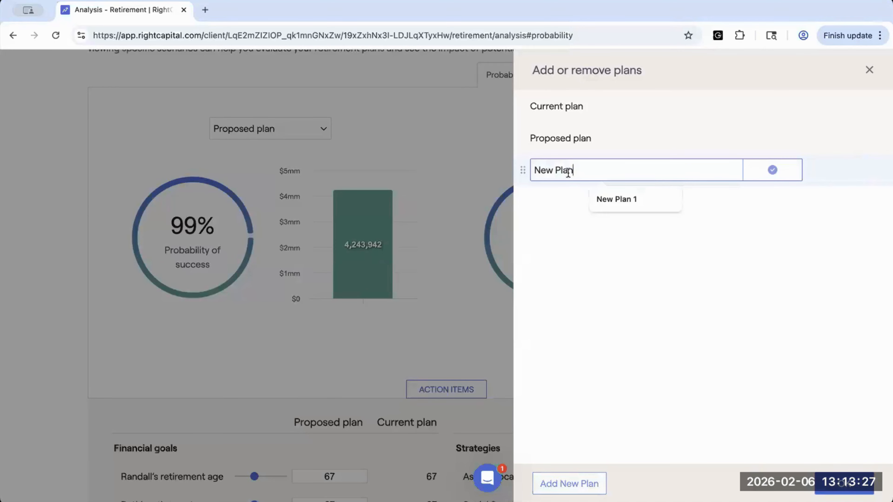
{"action": "key", "text": "super+a"}
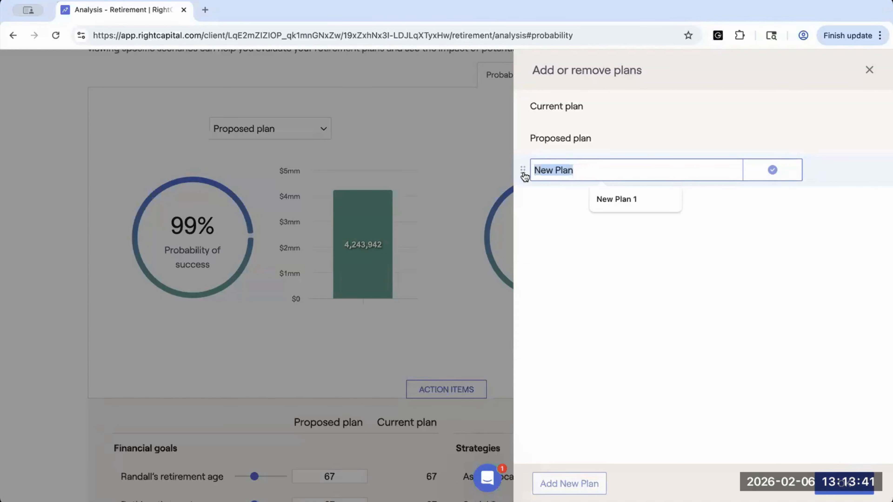
{"action": "type", "text": "Income"}
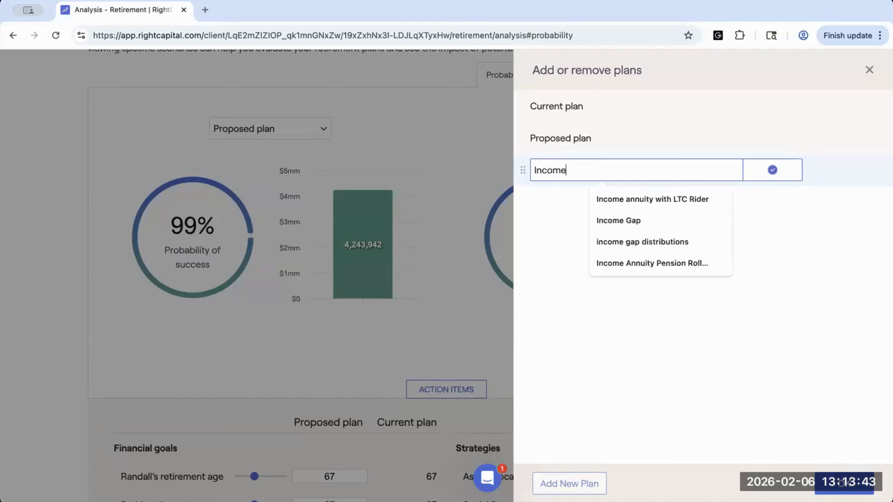
{"action": "key", "text": "BackSpace"}
{"action": "key", "text": "BackSpace"}
{"action": "key", "text": "BackSpace"}
{"action": "key", "text": "BackSpace"}
{"action": "key", "text": "BackSpace"}
{"action": "key", "text": "BackSpace"}
{"action": "type", "text": "Pension Income "}
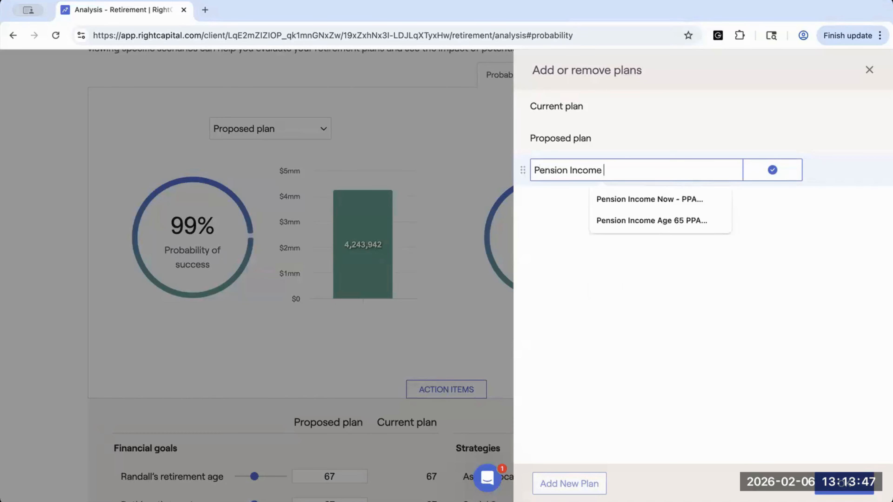
{"action": "type", "text": "#1"}
{"action": "left_click", "coordinate": [598, 173]}
{"action": "type", "text": "Stream"}
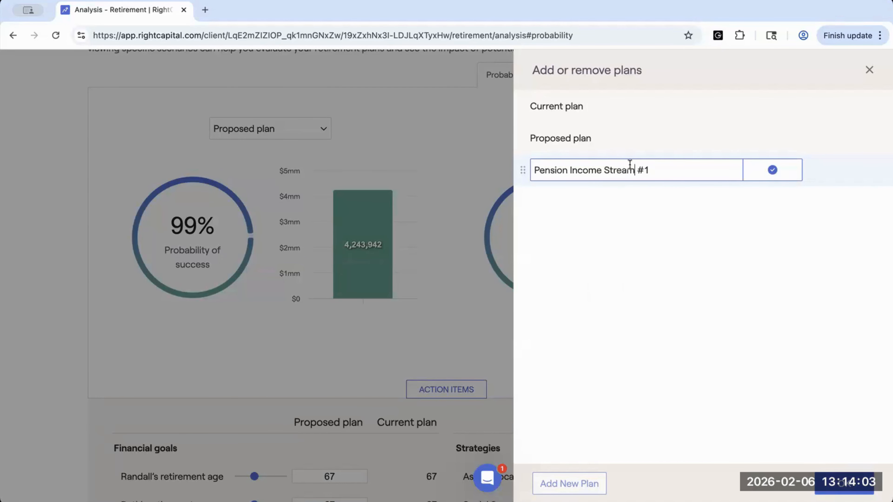
{"action": "left_click", "coordinate": [774, 172]}
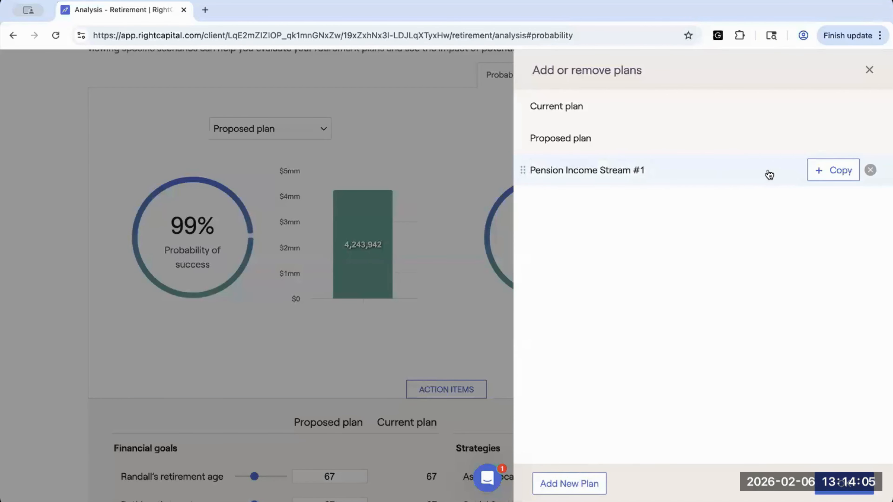
Step: Save the plan list and show Pension Income Stream #1 in place of the proposed plan, against the current plan
{"action": "left_click", "coordinate": [840, 490]}
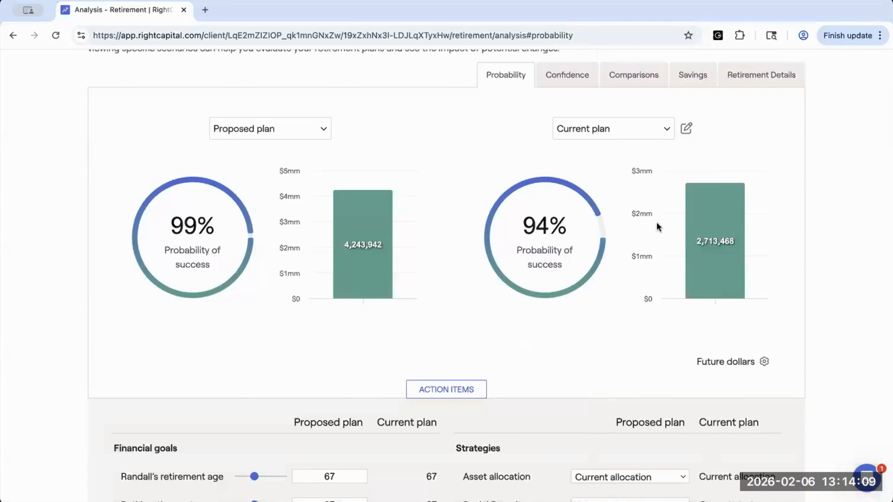
{"action": "left_click", "coordinate": [323, 132]}
{"action": "left_click", "coordinate": [308, 141]}
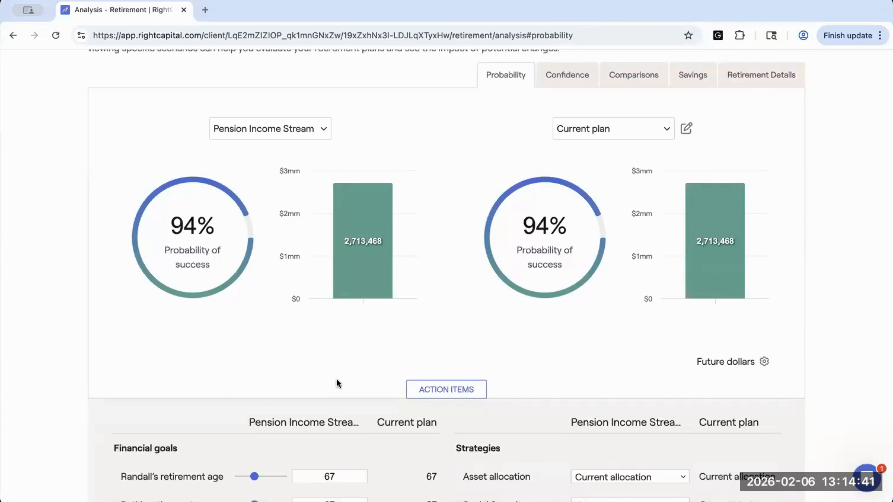
Step: Add a new pension income item to the action items of the Pension Income Stream #1 plan
{"action": "scroll", "coordinate": [337, 380], "scroll_direction": "down", "scroll_amount": 3}
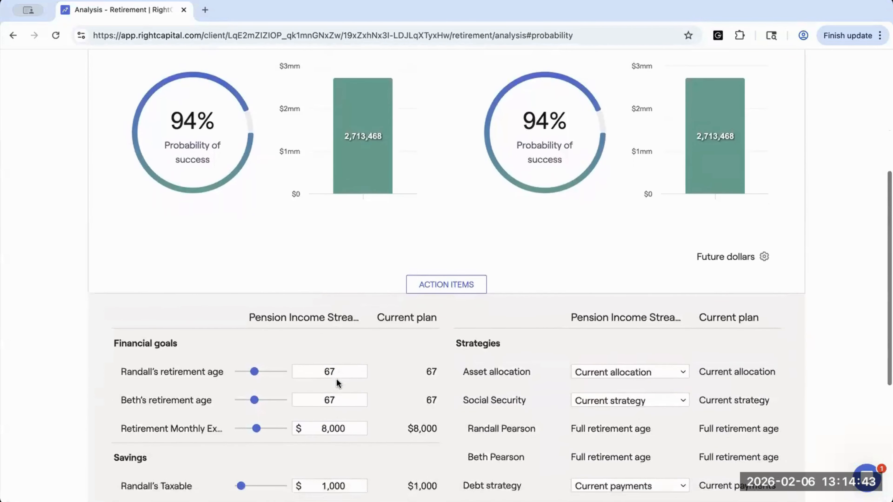
{"action": "scroll", "coordinate": [336, 378], "scroll_direction": "down", "scroll_amount": 5}
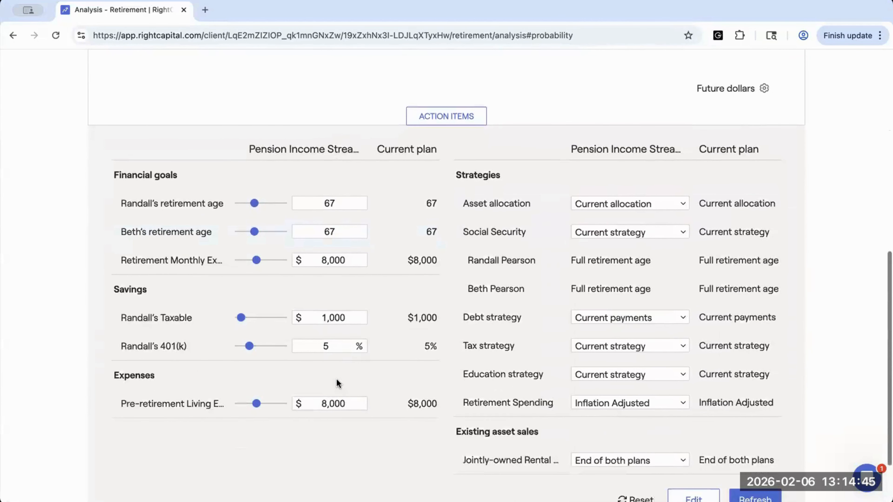
{"action": "scroll", "coordinate": [336, 378], "scroll_direction": "down", "scroll_amount": 1}
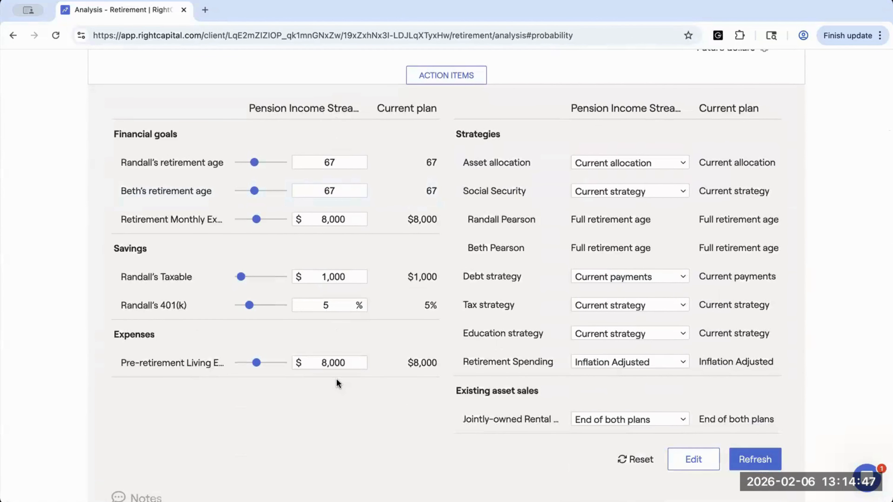
{"action": "left_click", "coordinate": [672, 459]}
{"action": "left_click", "coordinate": [576, 484]}
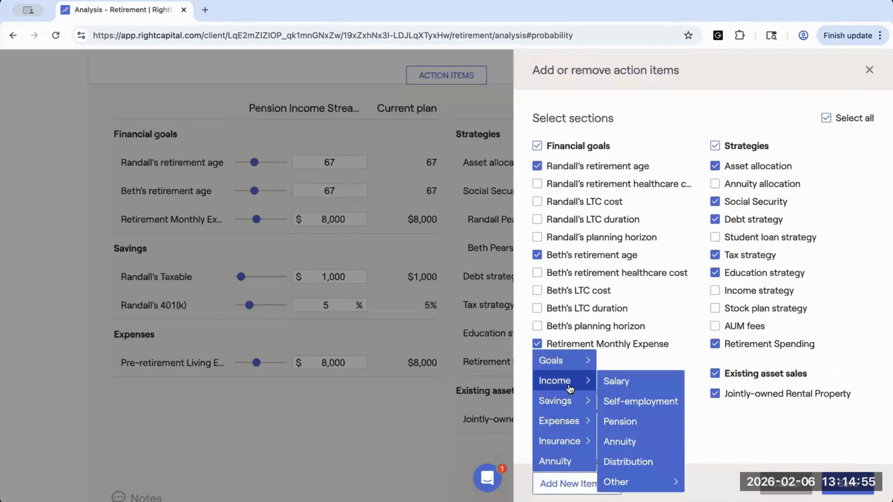
{"action": "mouse_move", "coordinate": [573, 387]}
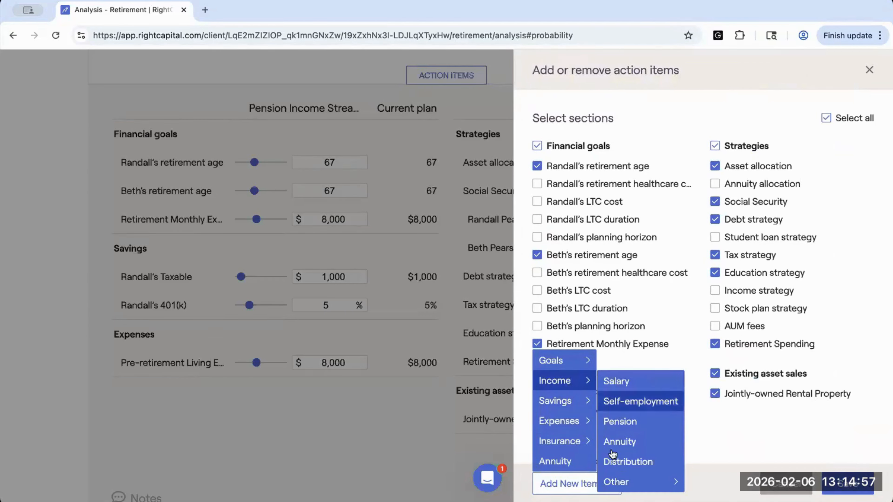
{"action": "mouse_move", "coordinate": [650, 486]}
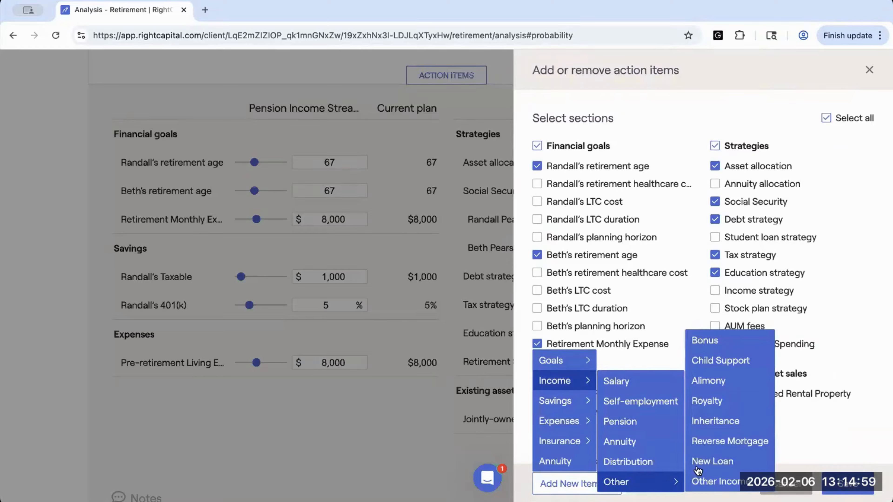
{"action": "left_click", "coordinate": [617, 422]}
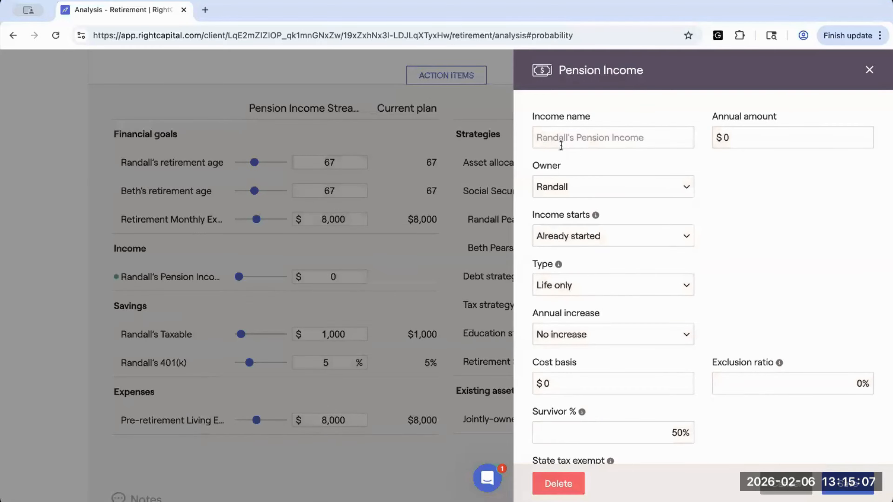
Step: Name the pension income item Pension Stream Income #1
{"action": "left_click", "coordinate": [577, 141]}
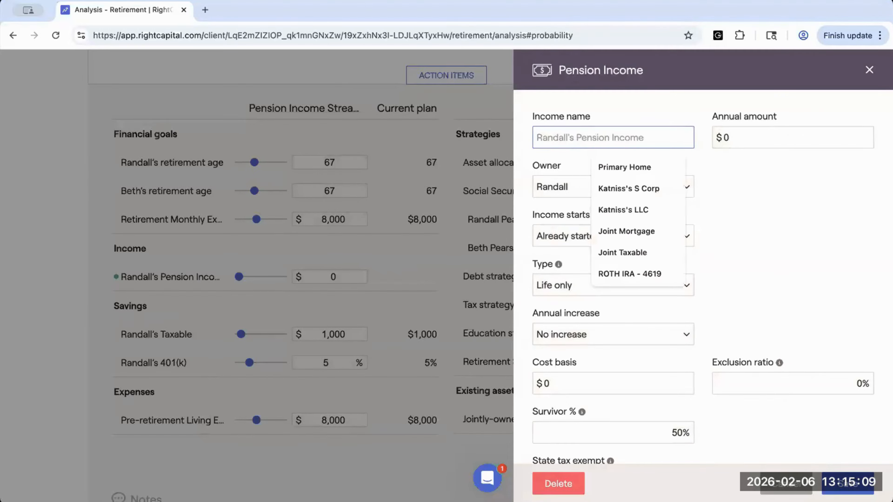
{"action": "type", "text": "Pension SIn"}
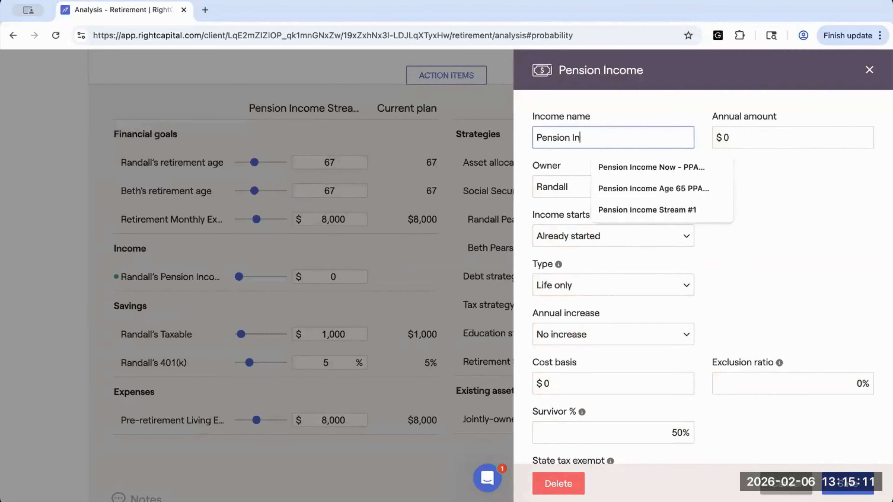
{"action": "type", "text": "come #1"}
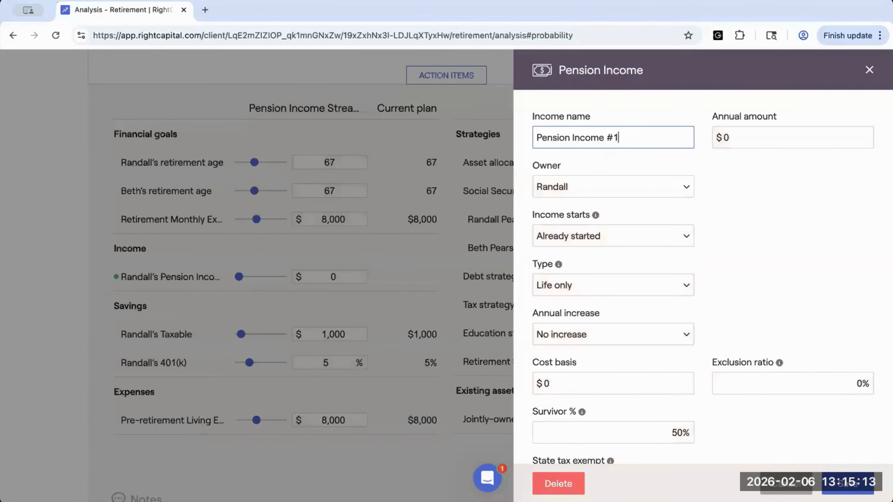
{"action": "left_click", "coordinate": [571, 139]}
{"action": "type", "text": "Stream"}
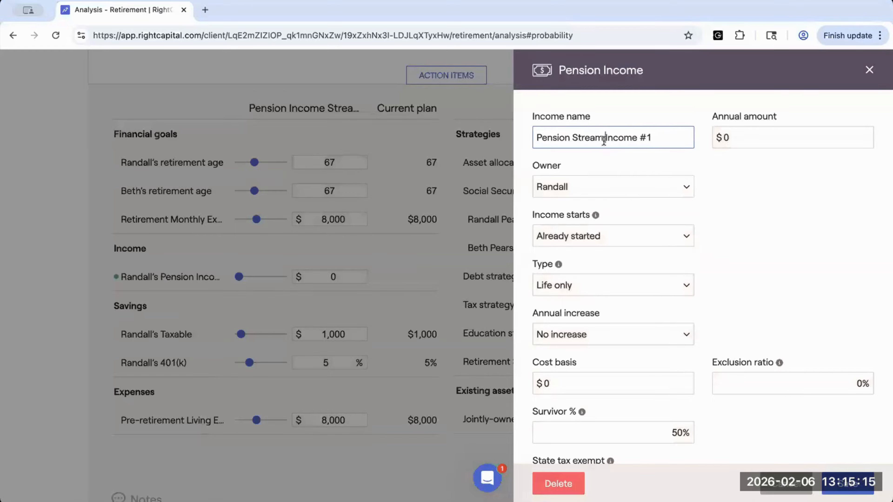
Step: Set the annual amount of the pension income to $37,000
{"action": "left_click", "coordinate": [749, 138]}
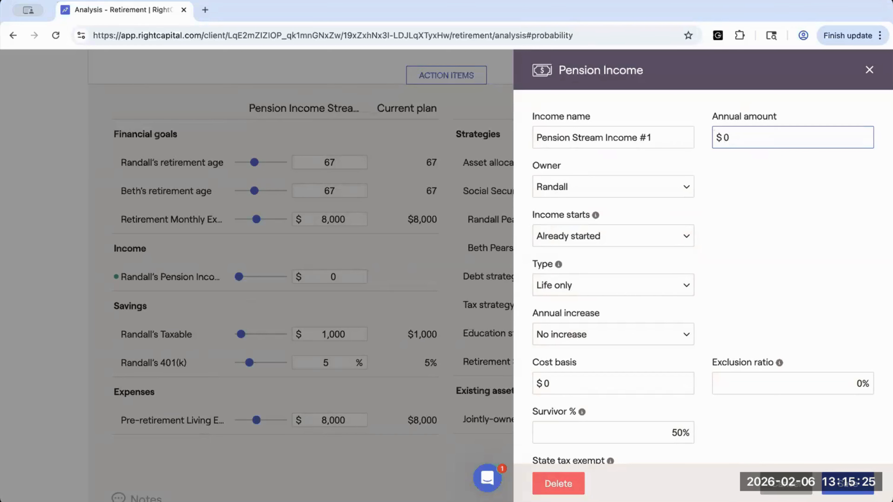
{"action": "key", "text": "BackSpace"}
{"action": "type", "text": "3"}
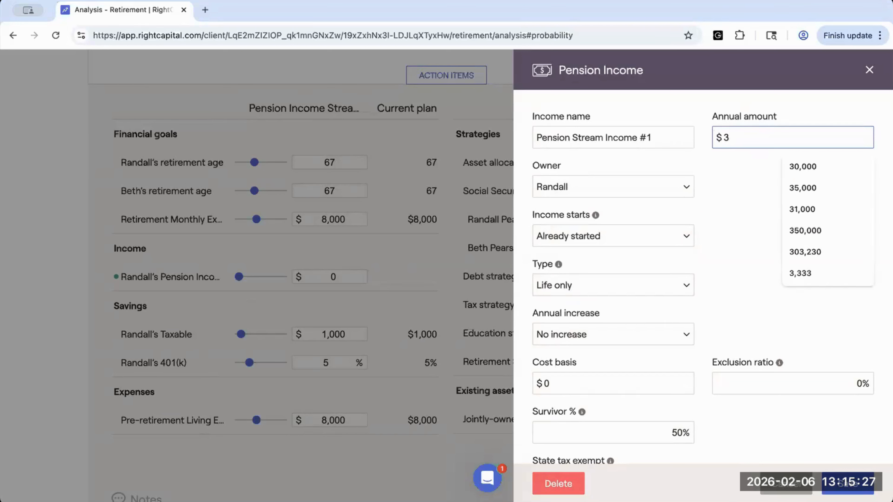
{"action": "type", "text": "70000"}
{"action": "key", "text": "BackSpace"}
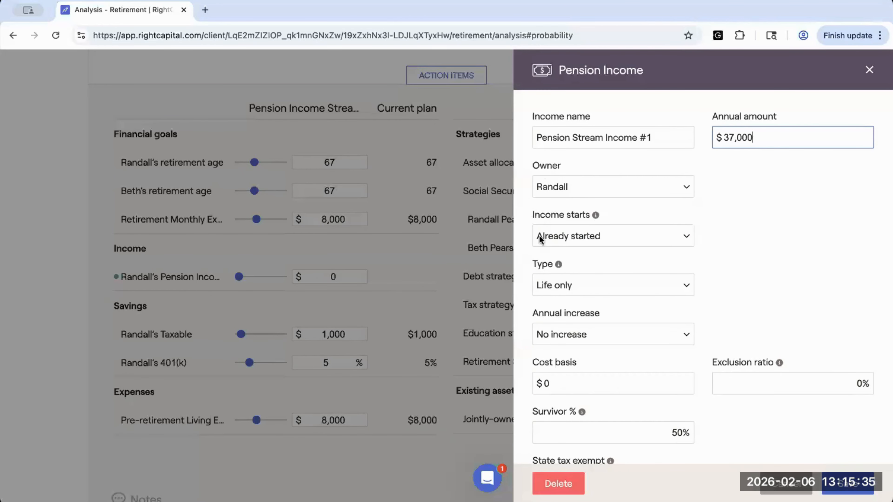
Step: Set the pension income to start at the first spouse's retirement
{"action": "left_click", "coordinate": [553, 236]}
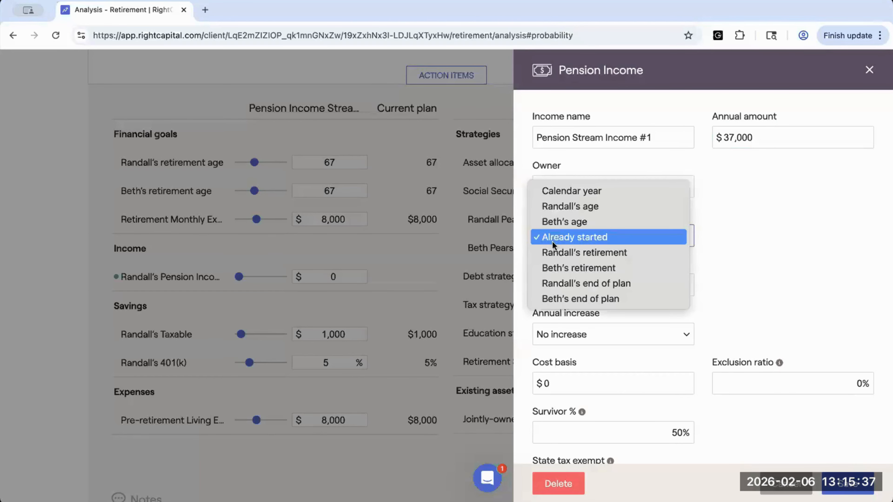
{"action": "left_click", "coordinate": [557, 252]}
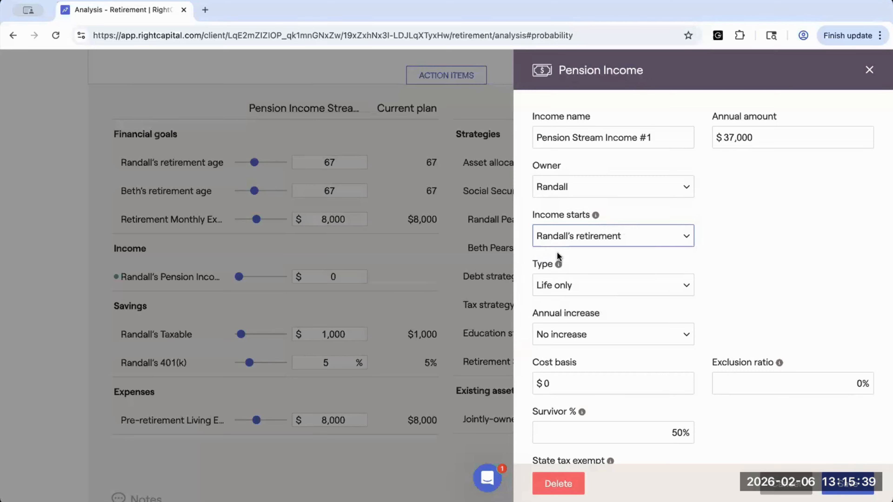
{"action": "left_click", "coordinate": [551, 229]}
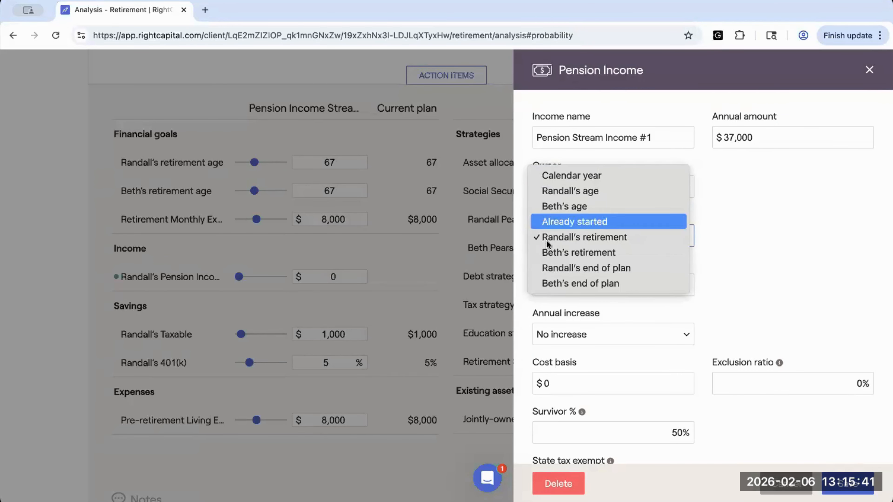
{"action": "left_click", "coordinate": [717, 235]}
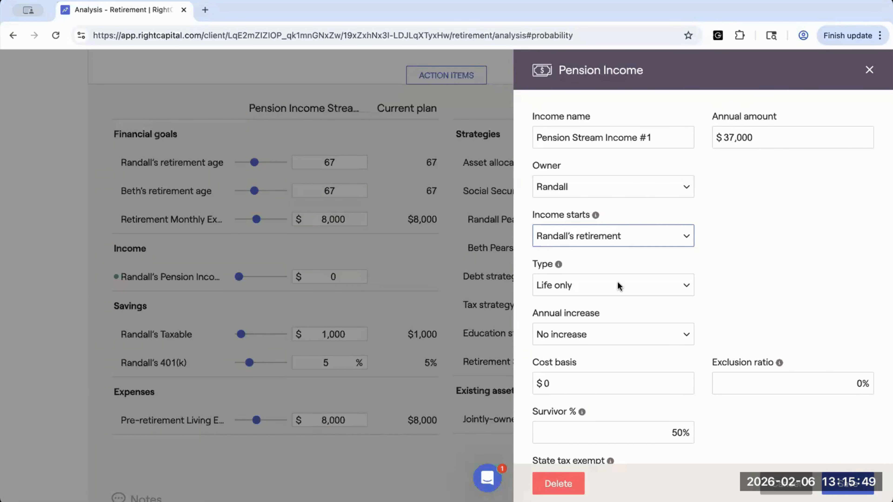
Step: Try the Certain only pension type with a guaranteed period until 2050
{"action": "scroll", "coordinate": [617, 281], "scroll_direction": "down", "scroll_amount": 1}
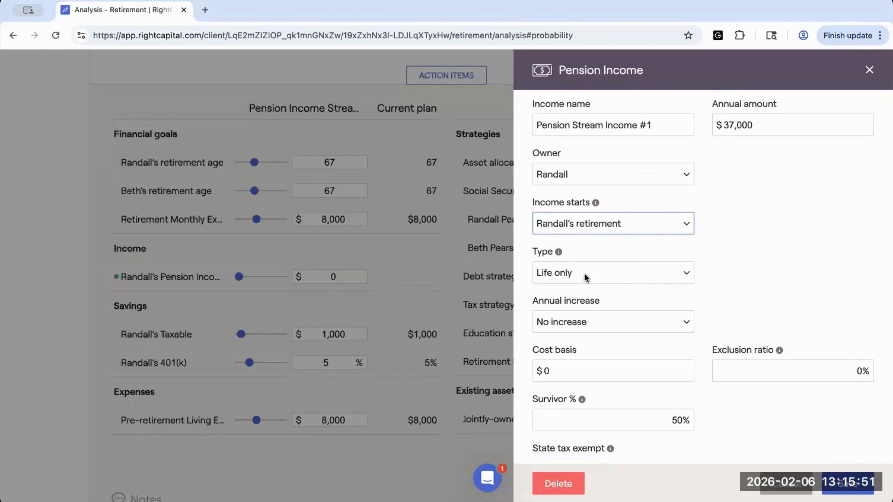
{"action": "left_click", "coordinate": [584, 273]}
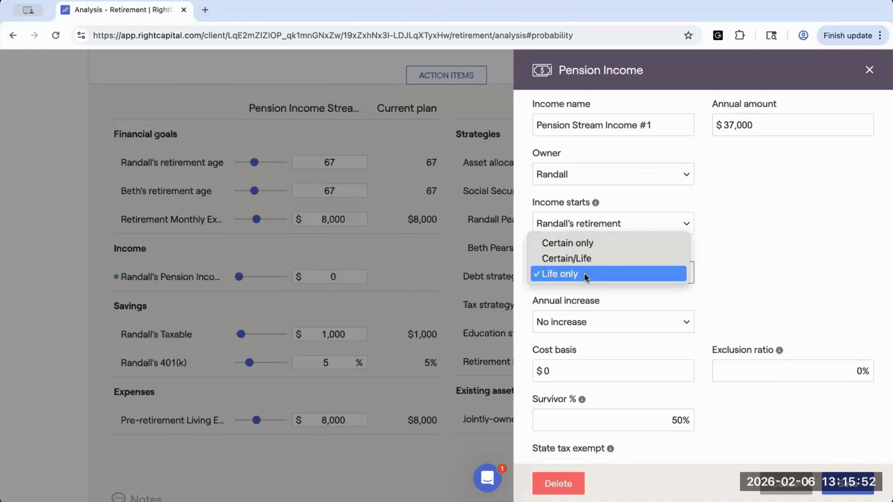
{"action": "left_click", "coordinate": [576, 243]}
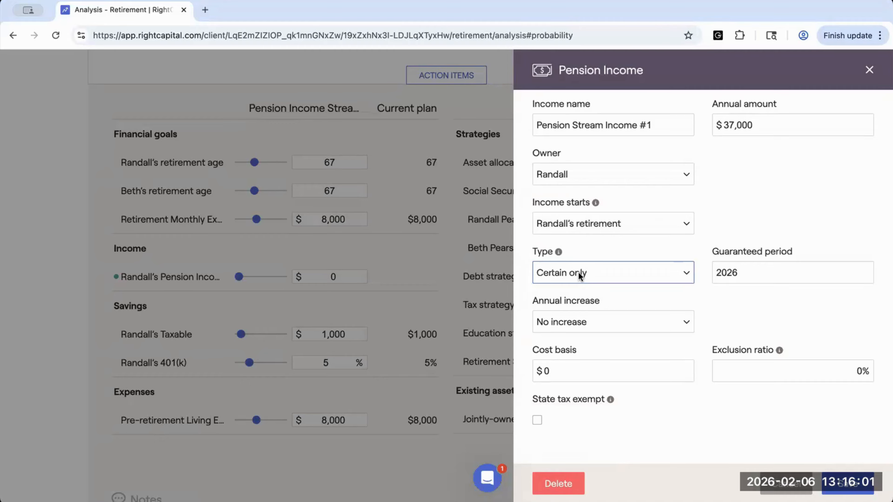
{"action": "left_click", "coordinate": [738, 273]}
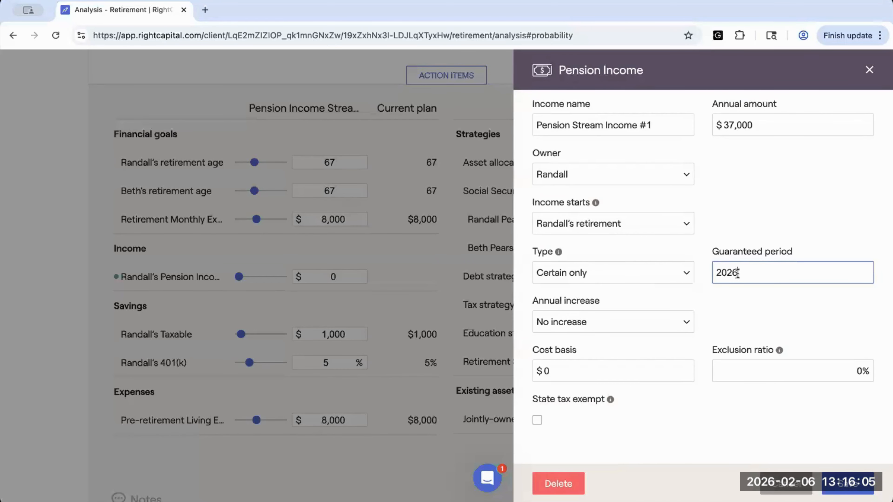
{"action": "left_click_drag", "start_coordinate": [736, 273], "coordinate": [716, 273]}
{"action": "left_click", "coordinate": [741, 273]}
{"action": "key", "text": "BackSpace"}
{"action": "key", "text": "BackSpace"}
{"action": "type", "text": "50"}
Step: Try the Certain/Life pension type and select its guaranteed period year
{"action": "left_click", "coordinate": [651, 272]}
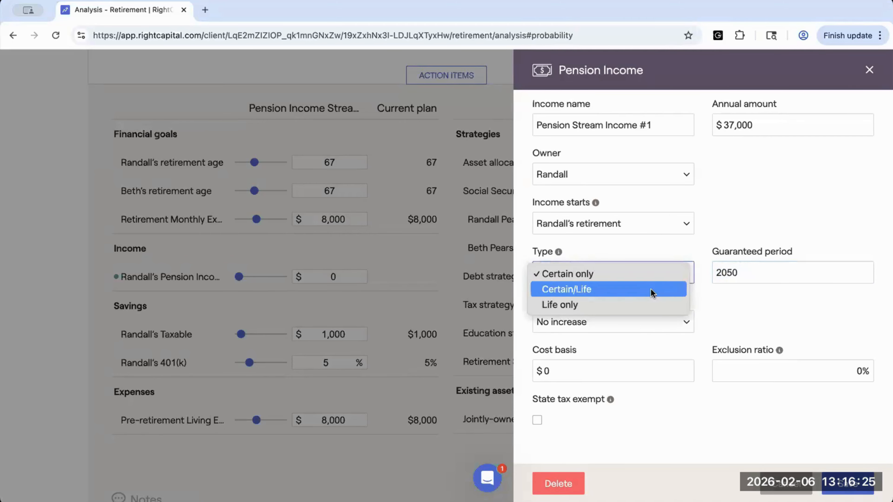
{"action": "left_click", "coordinate": [650, 289]}
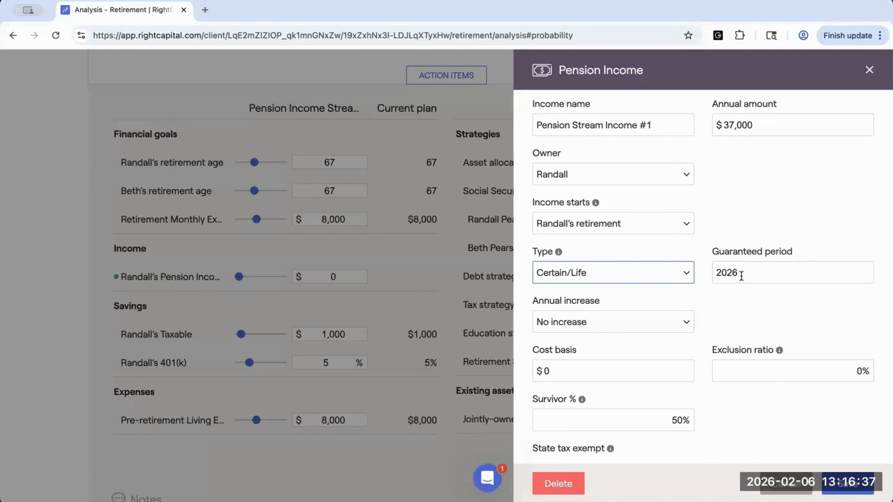
{"action": "left_click_drag", "start_coordinate": [740, 274], "coordinate": [715, 275]}
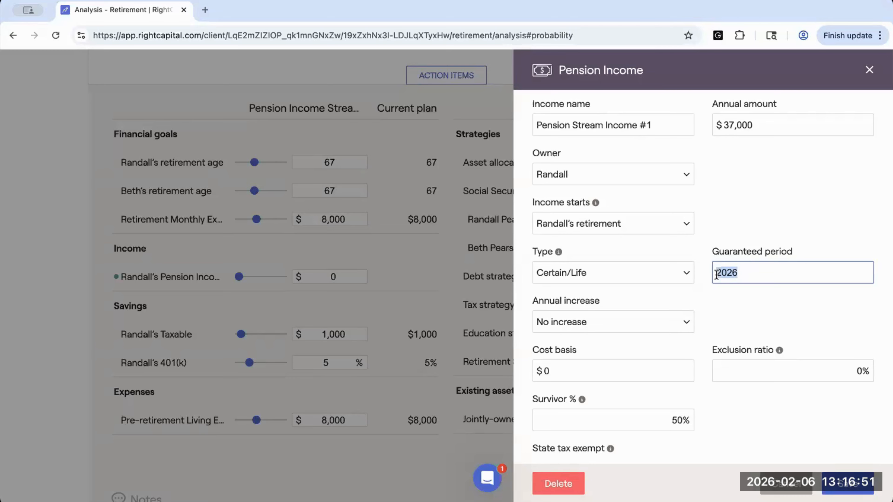
Step: Set the pension income type to Life only
{"action": "left_click", "coordinate": [620, 273]}
{"action": "left_click", "coordinate": [615, 288]}
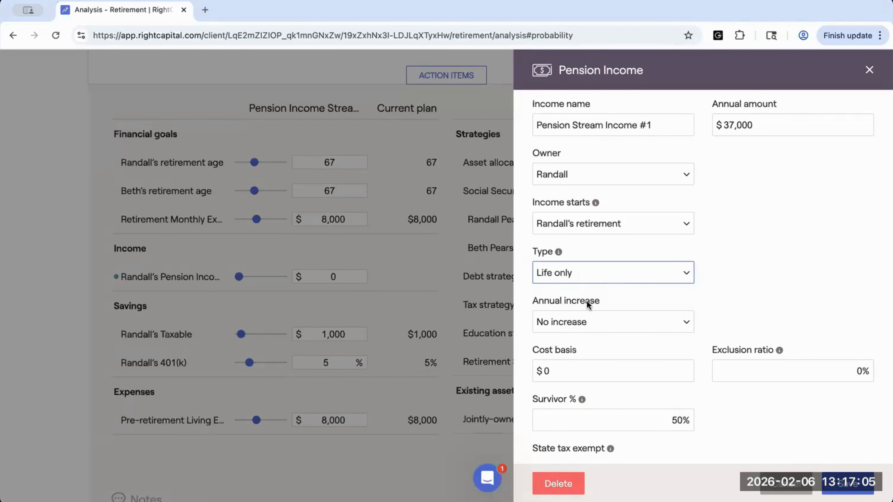
{"action": "scroll", "coordinate": [586, 301], "scroll_direction": "down", "scroll_amount": 2}
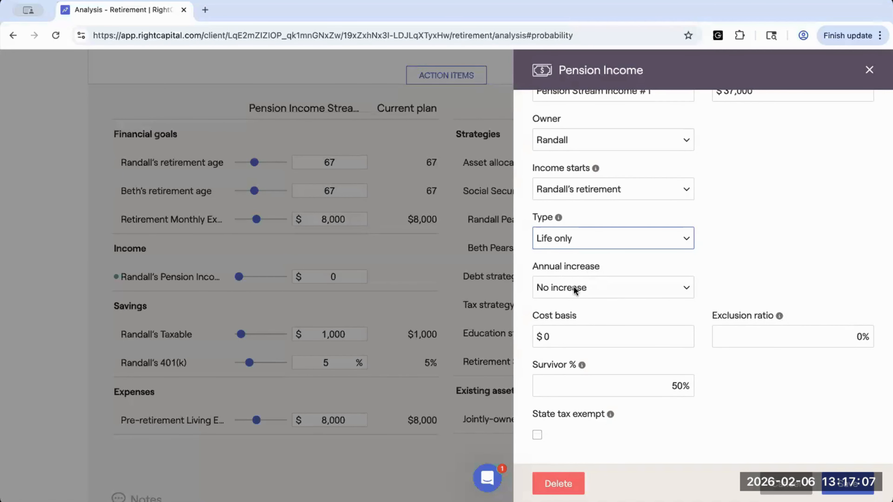
Step: Set the pension income's annual increase to a customized 3% with the Simple increase type
{"action": "left_click", "coordinate": [574, 290]}
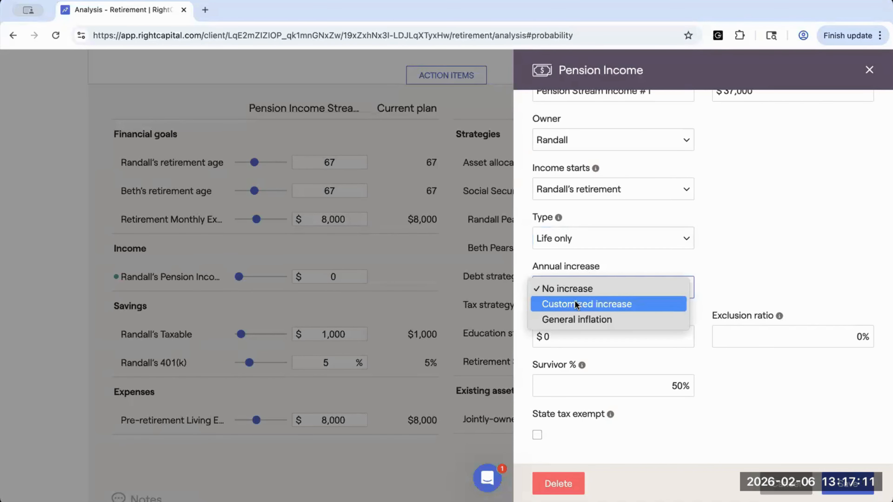
{"action": "left_click", "coordinate": [577, 318]}
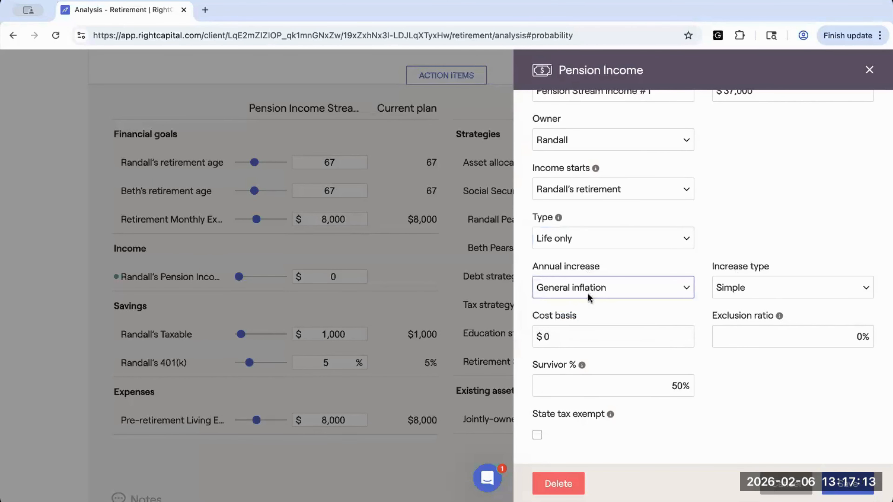
{"action": "left_click", "coordinate": [600, 291]}
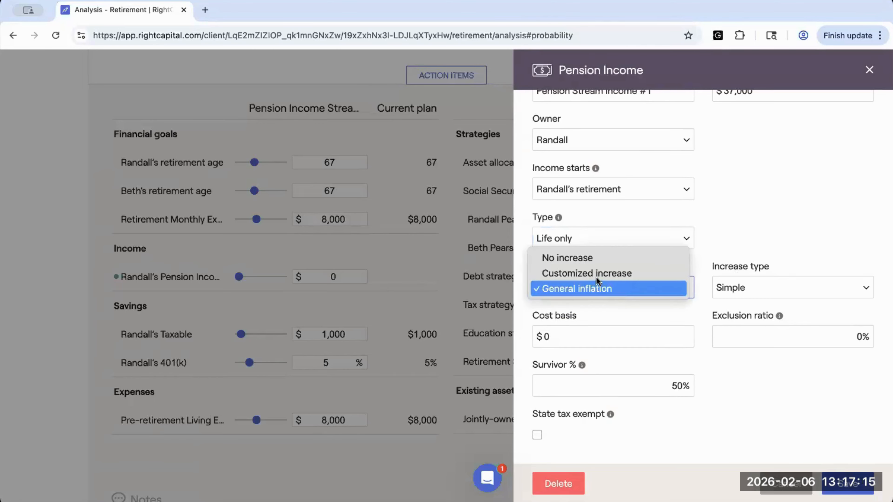
{"action": "left_click", "coordinate": [597, 276]}
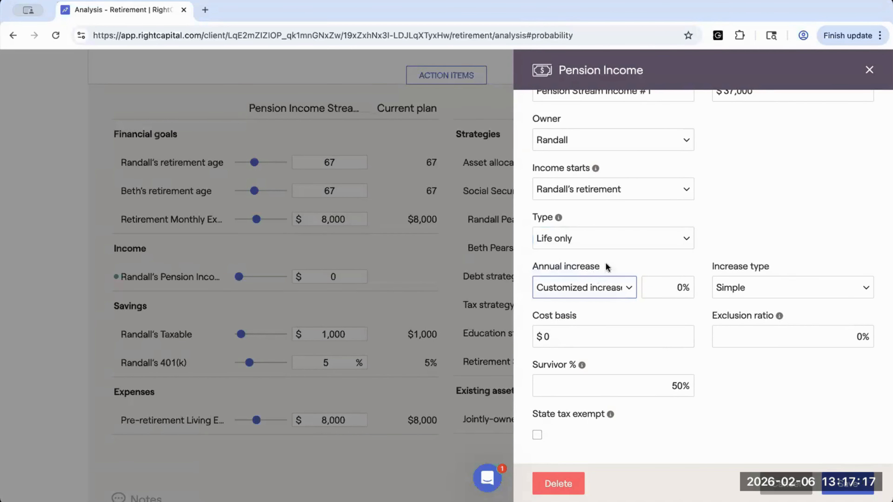
{"action": "left_click", "coordinate": [721, 287]}
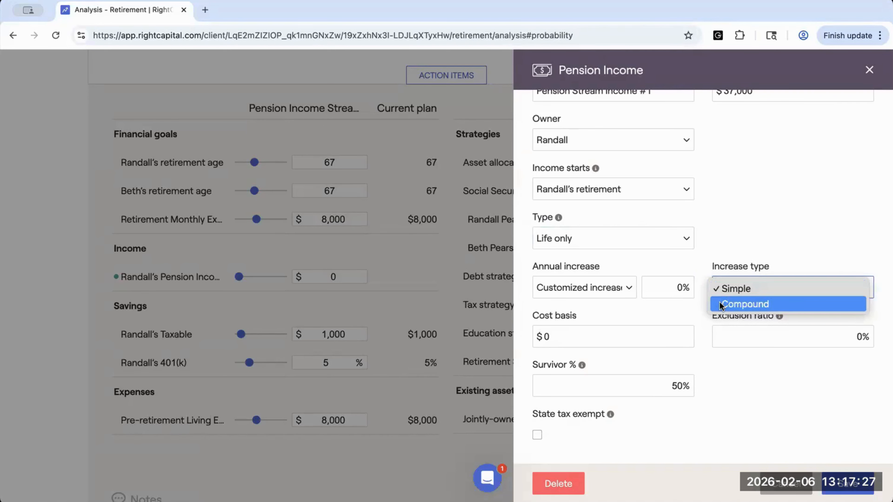
{"action": "left_click", "coordinate": [666, 280]}
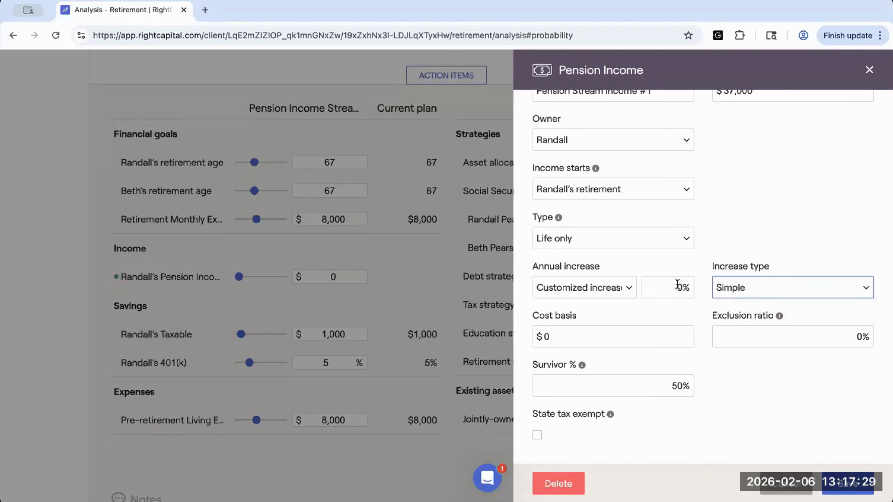
{"action": "double_click", "coordinate": [678, 284]}
{"action": "type", "text": "3"}
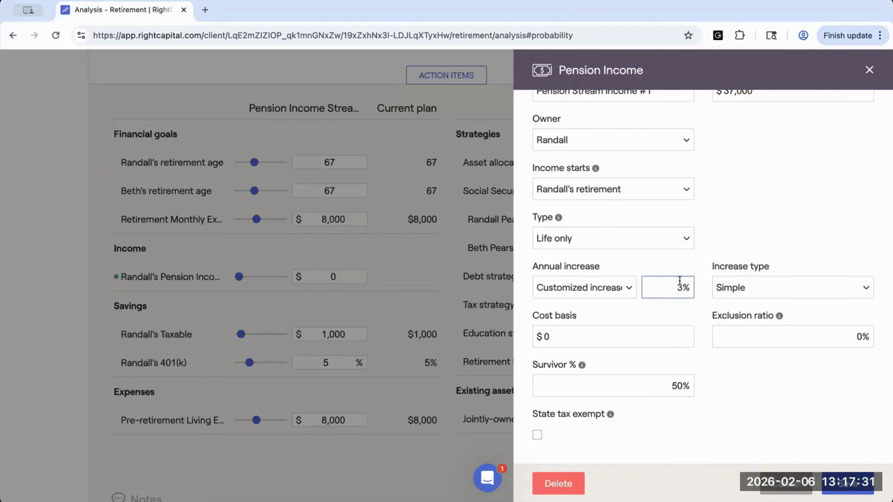
Step: Review the pension income's cost basis, exclusion ratio and survivor percentage, and save the income to the Pension Income Stream plan
{"action": "scroll", "coordinate": [598, 324], "scroll_direction": "down", "scroll_amount": 1}
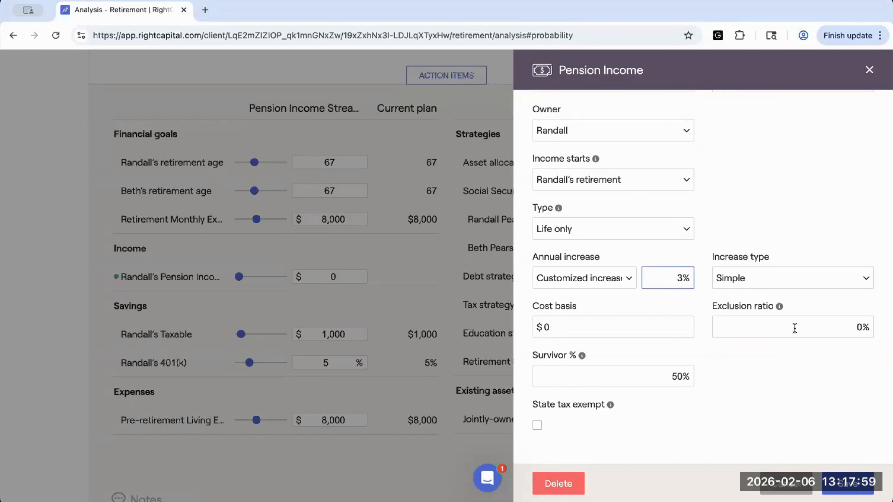
{"action": "left_click", "coordinate": [831, 328]}
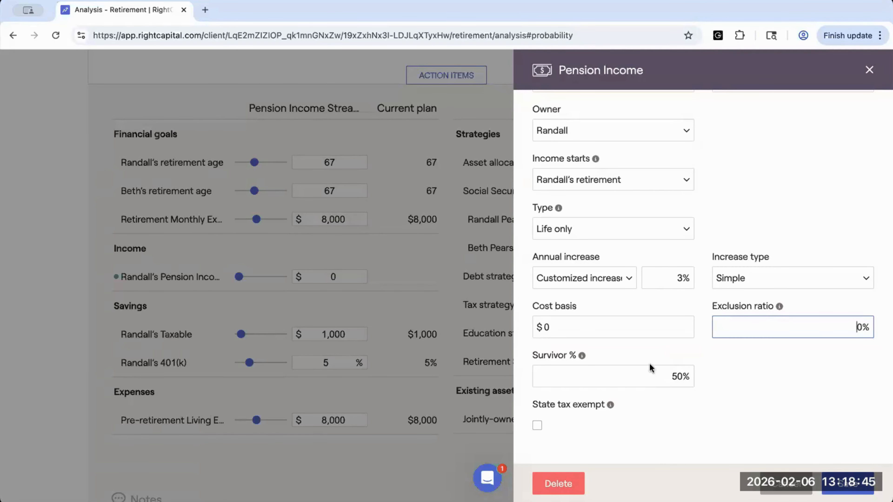
{"action": "scroll", "coordinate": [650, 363], "scroll_direction": "up", "scroll_amount": 1}
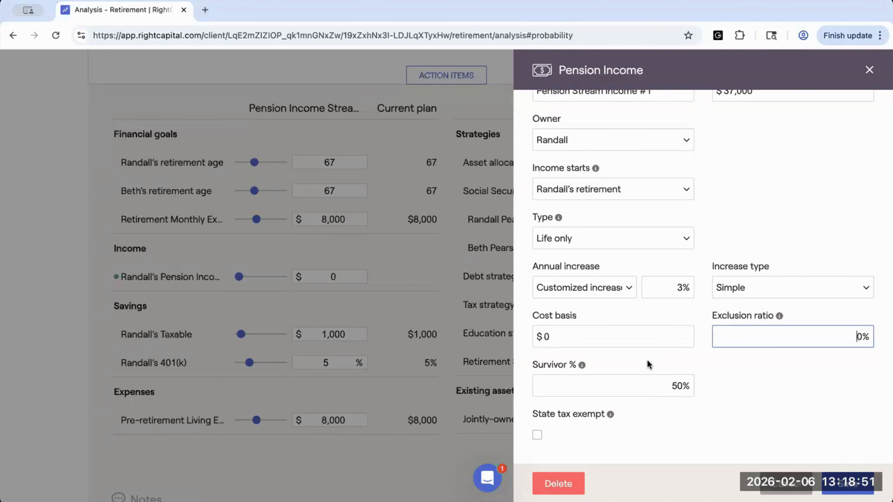
{"action": "scroll", "coordinate": [624, 387], "scroll_direction": "down", "scroll_amount": 1}
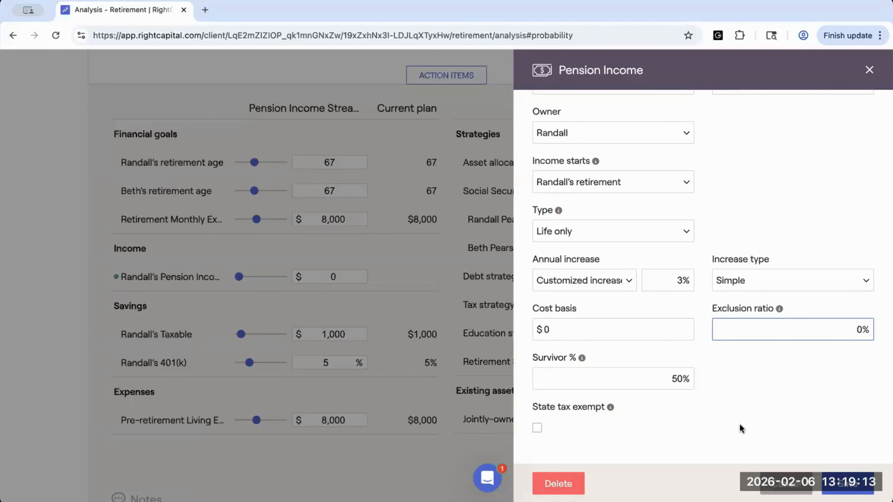
{"action": "scroll", "coordinate": [706, 333], "scroll_direction": "up", "scroll_amount": 3}
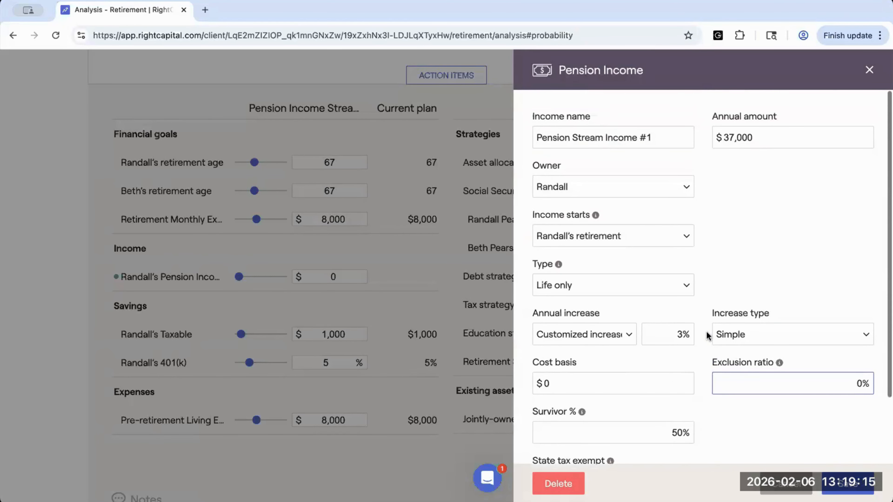
{"action": "scroll", "coordinate": [707, 334], "scroll_direction": "down", "scroll_amount": 1}
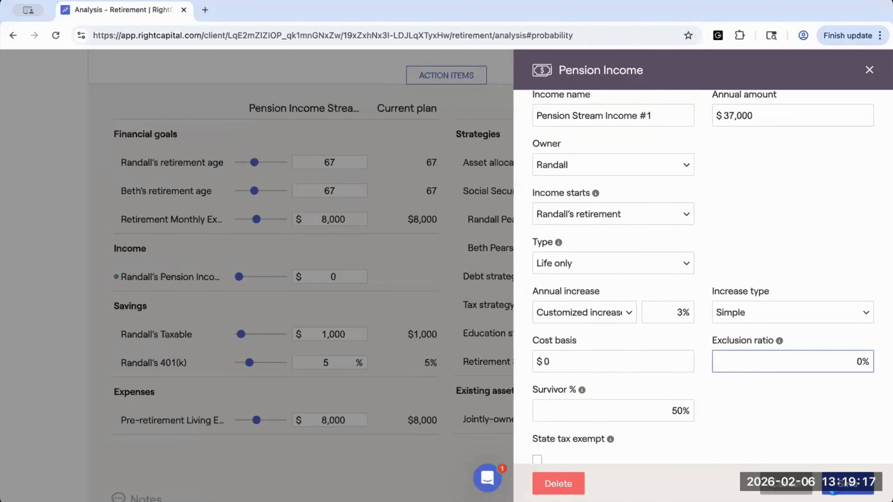
{"action": "left_click", "coordinate": [832, 488]}
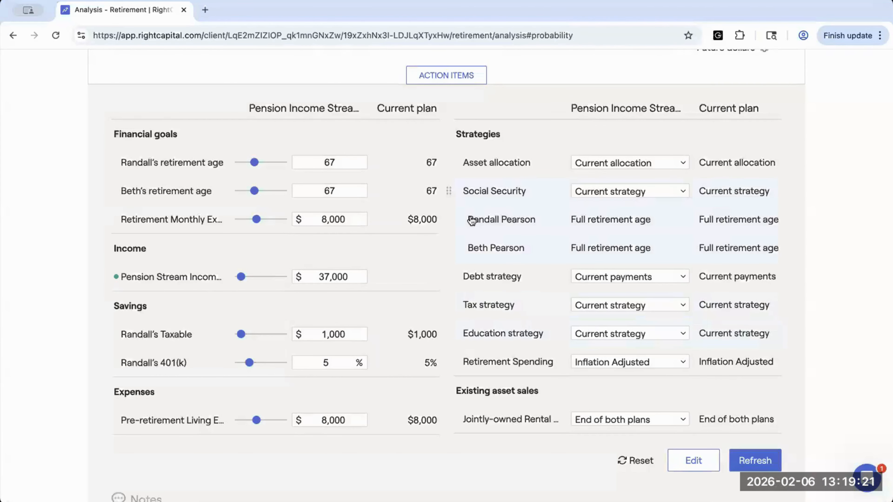
Step: Compare the probability of success and median ending portfolio of the Pension Income Stream plan with the current plan
{"action": "scroll", "coordinate": [472, 220], "scroll_direction": "up", "scroll_amount": 7}
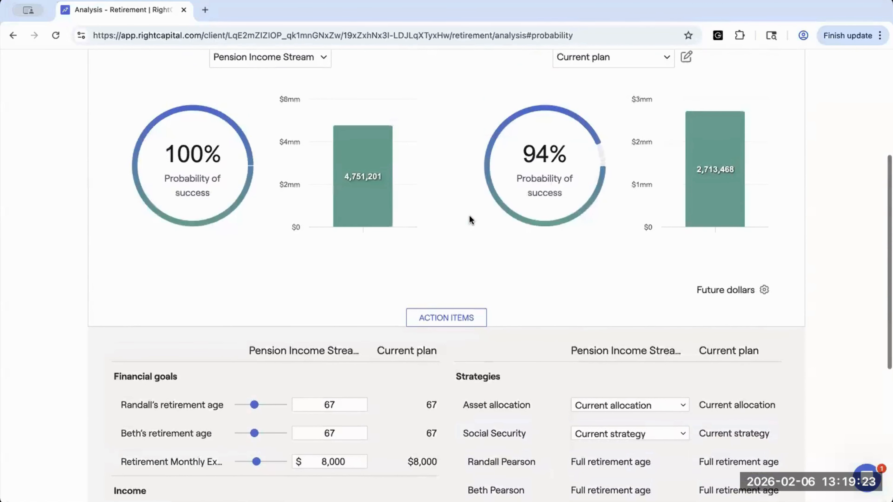
{"action": "scroll", "coordinate": [469, 215], "scroll_direction": "up", "scroll_amount": 1}
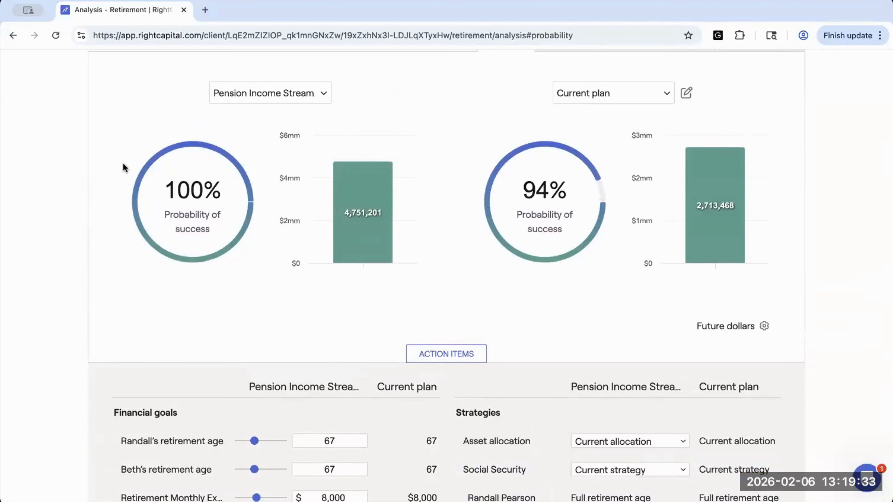
{"action": "mouse_move", "coordinate": [354, 250]}
{"action": "mouse_move", "coordinate": [388, 282]}
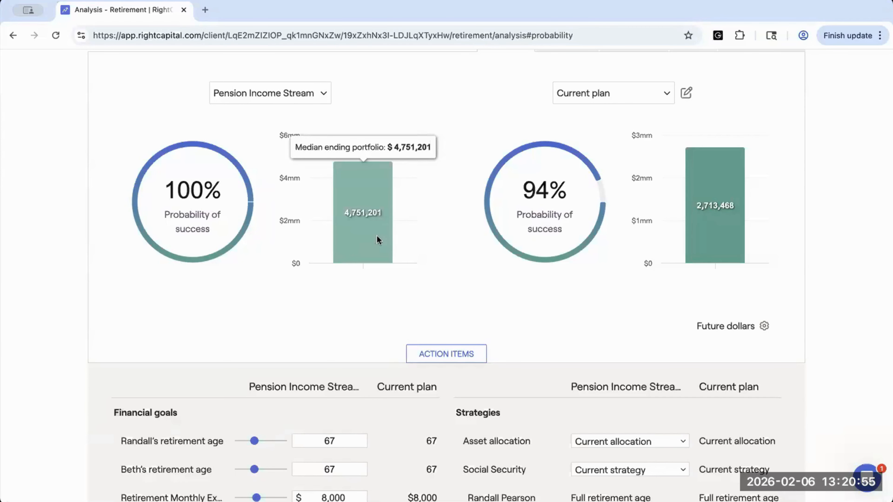
Step: Examine the confidence levels of Pension Income Stream #1 from age 60 to 90 and return to the probability results
{"action": "scroll", "coordinate": [407, 203], "scroll_direction": "up", "scroll_amount": 1}
{"action": "scroll", "coordinate": [406, 202], "scroll_direction": "up", "scroll_amount": 1}
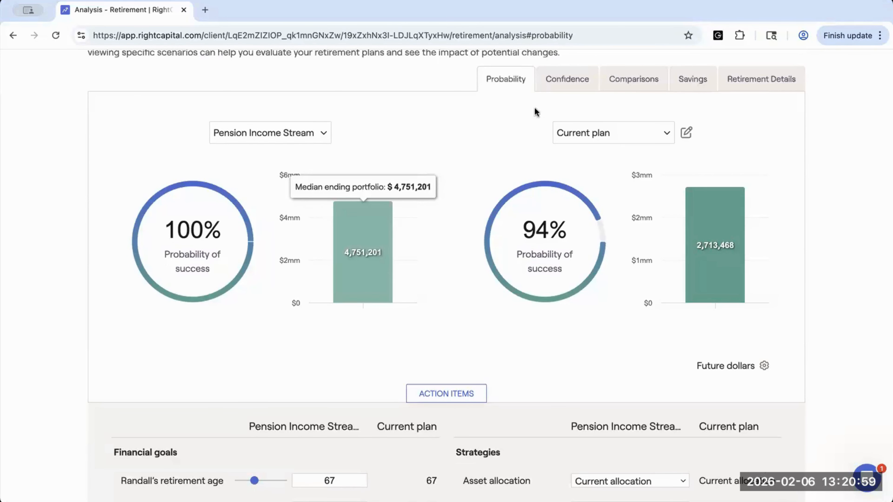
{"action": "left_click", "coordinate": [550, 79]}
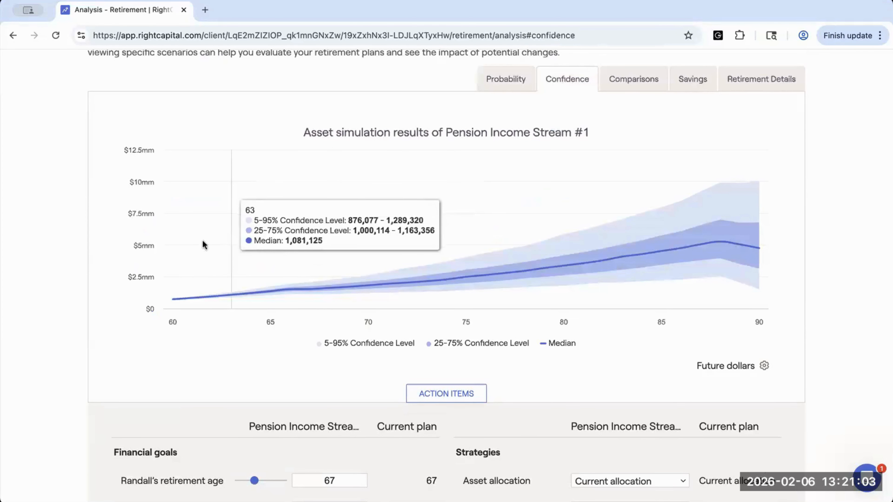
{"action": "mouse_move", "coordinate": [173, 301]}
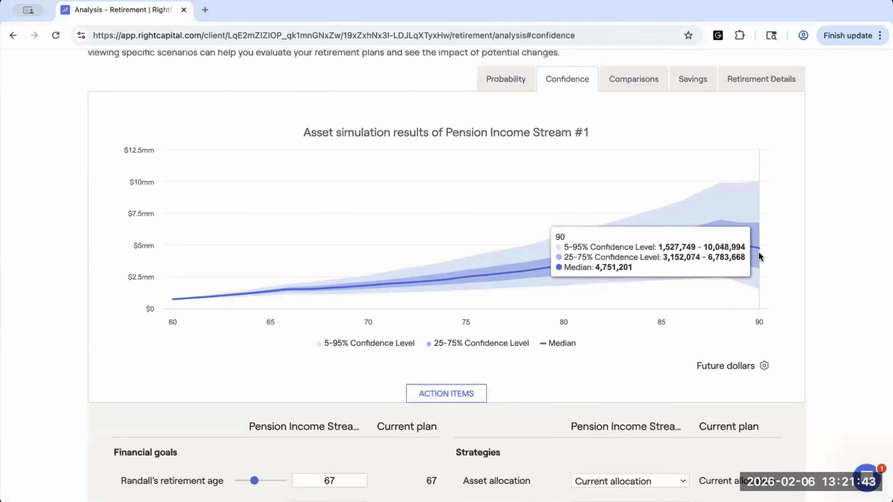
{"action": "left_click", "coordinate": [503, 82]}
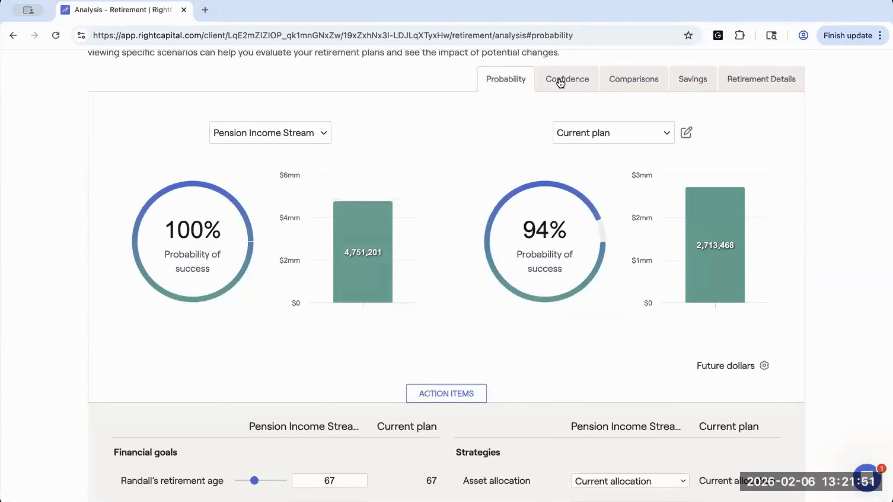
{"action": "left_click", "coordinate": [283, 127]}
{"action": "left_click", "coordinate": [344, 134]}
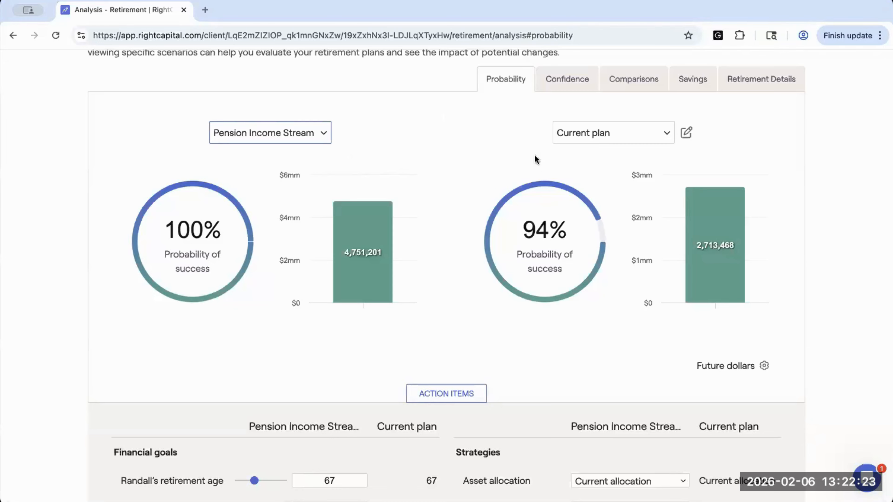
Step: Compare Pension Income Stream #1 with the current plan by invested assets, net worth, taxes and assets at retirement
{"action": "left_click", "coordinate": [619, 82]}
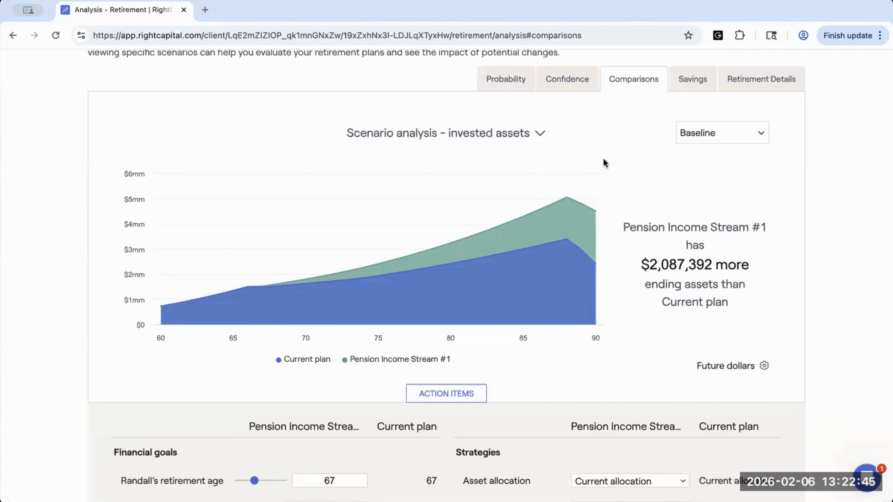
{"action": "left_click", "coordinate": [515, 130]}
{"action": "left_click", "coordinate": [513, 151]}
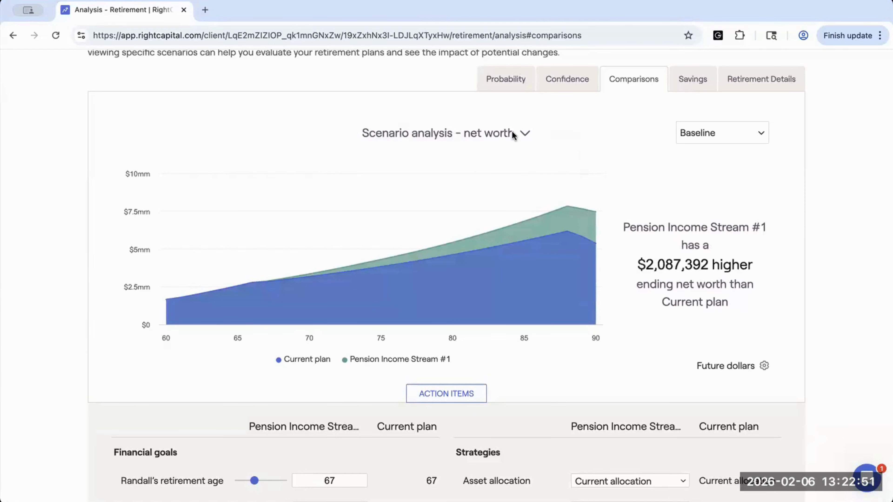
{"action": "left_click", "coordinate": [514, 134]}
{"action": "left_click", "coordinate": [510, 152]}
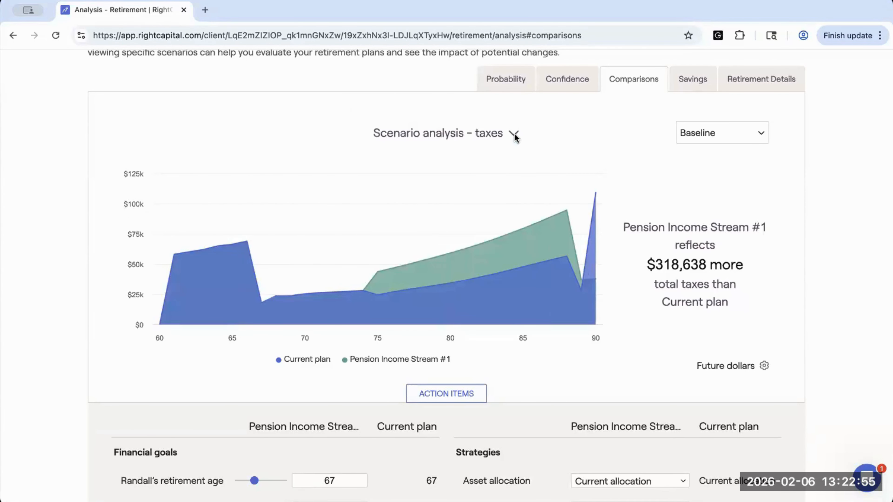
{"action": "left_click", "coordinate": [516, 133]}
{"action": "left_click", "coordinate": [513, 146]}
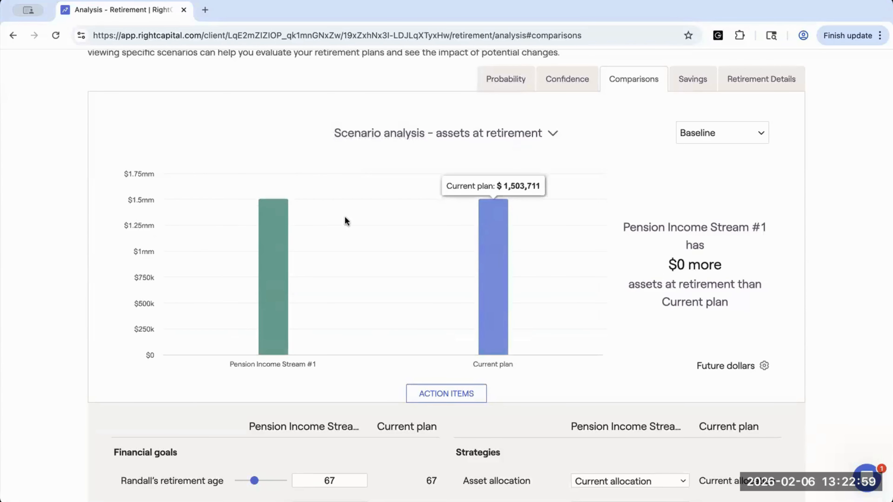
{"action": "mouse_move", "coordinate": [272, 225]}
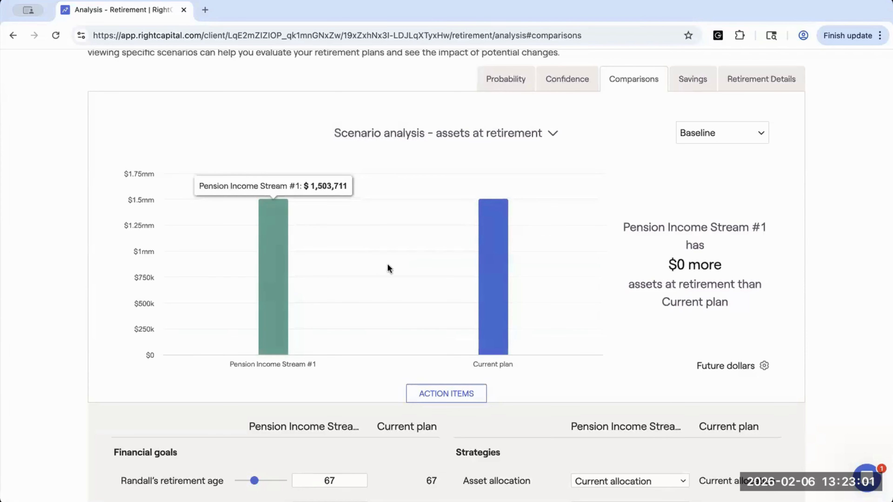
Step: Return to the probability results and compare the Pension Income Stream plan against the Proposed plan instead
{"action": "left_click", "coordinate": [513, 81]}
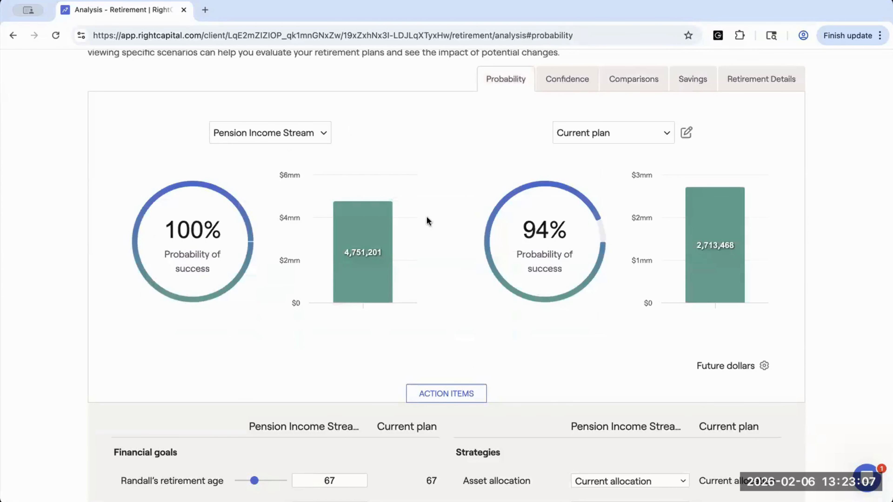
{"action": "mouse_move", "coordinate": [427, 220]}
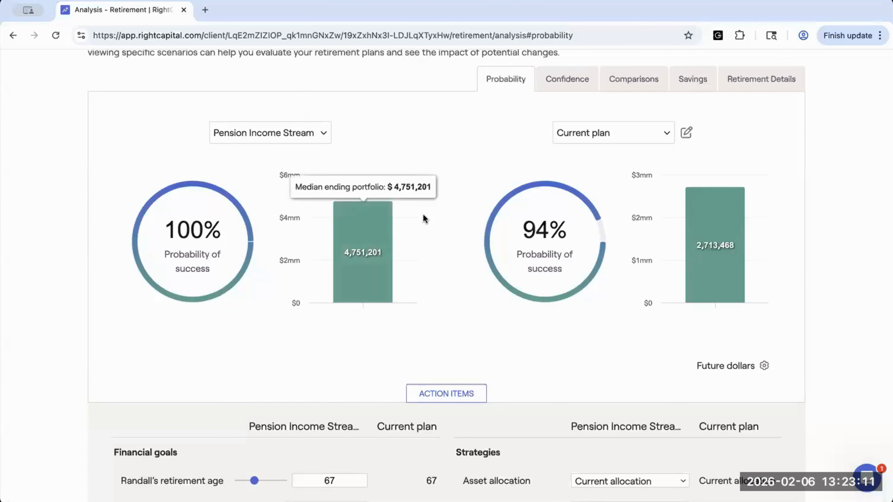
{"action": "left_click", "coordinate": [579, 130]}
{"action": "left_click", "coordinate": [581, 151]}
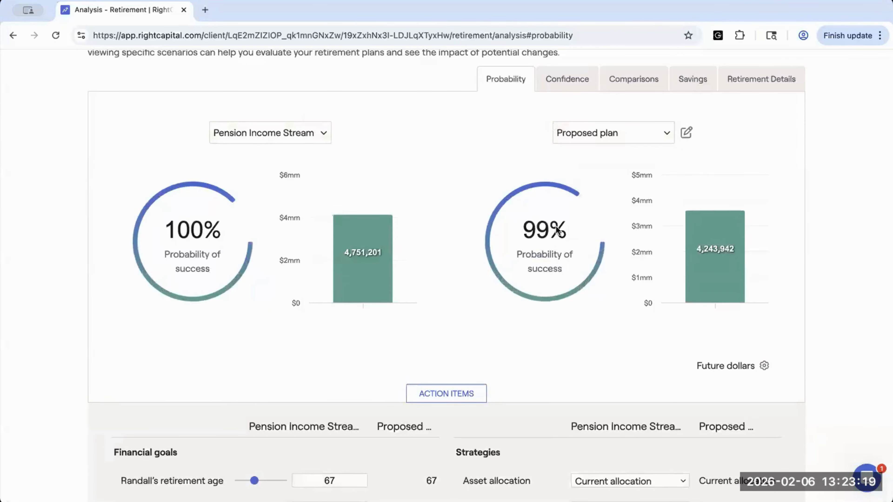
Step: Compare Pension Income Stream #1 with the Proposed plan by net worth and invested assets, and return to the probability results
{"action": "left_click", "coordinate": [626, 86]}
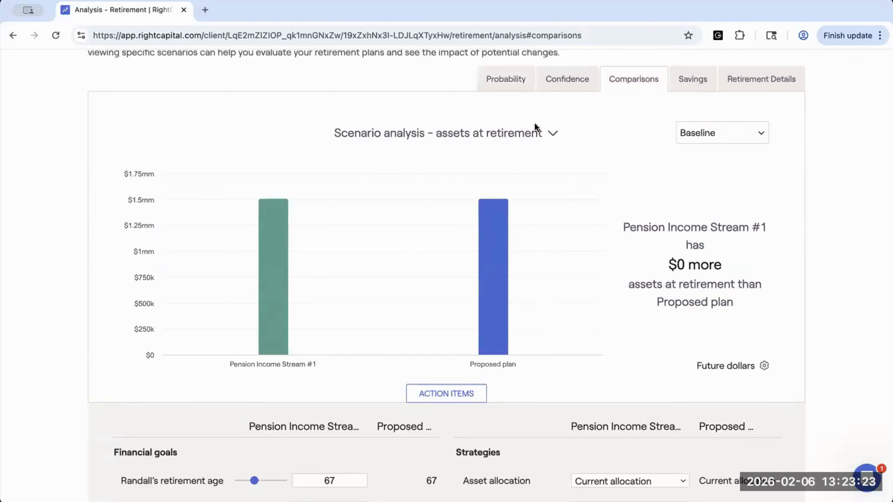
{"action": "left_click", "coordinate": [536, 131]}
{"action": "left_click", "coordinate": [489, 98]}
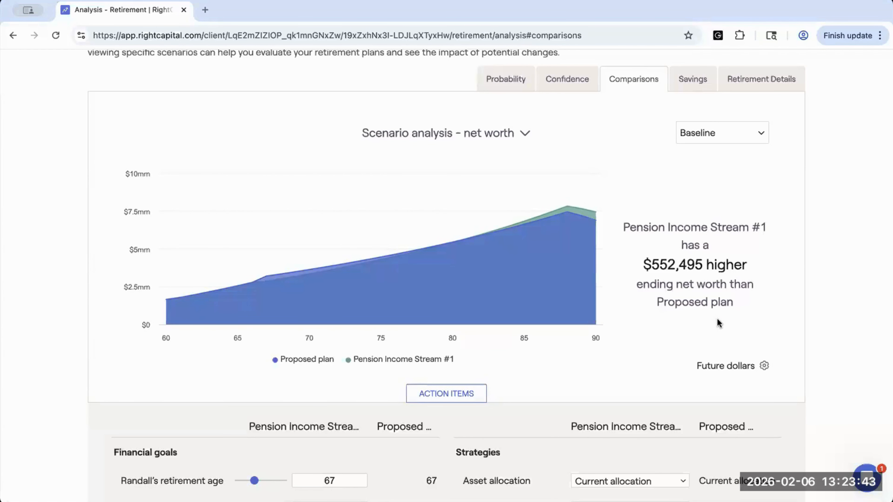
{"action": "left_click", "coordinate": [512, 134]}
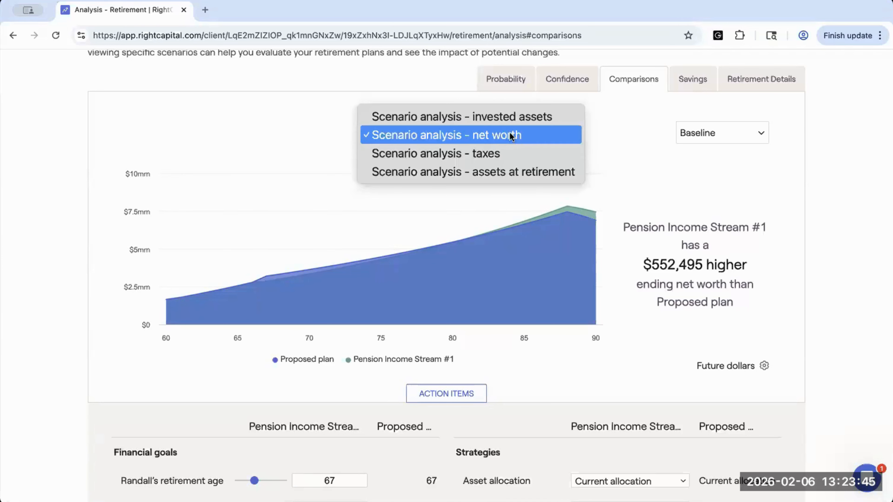
{"action": "left_click", "coordinate": [505, 118]}
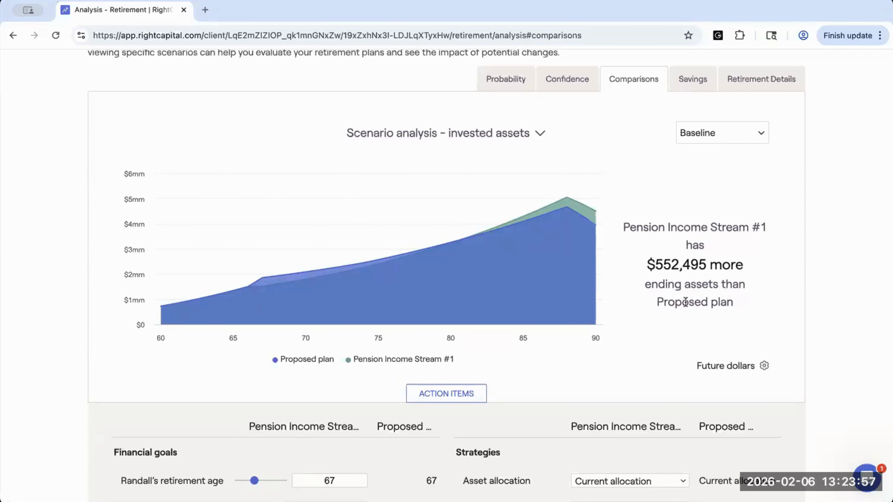
{"action": "left_click", "coordinate": [503, 85]}
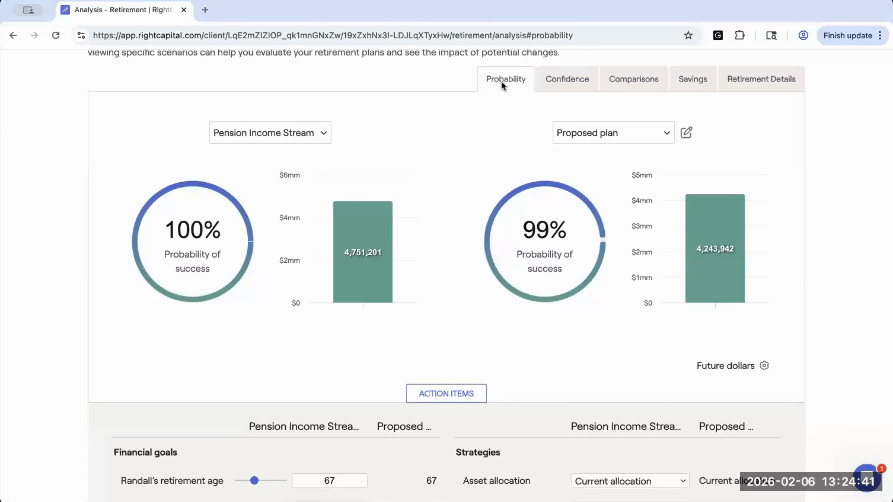
Step: Add a new plan named "Pension Income Stream #2" to the list of plans and save it
{"action": "left_click", "coordinate": [686, 136]}
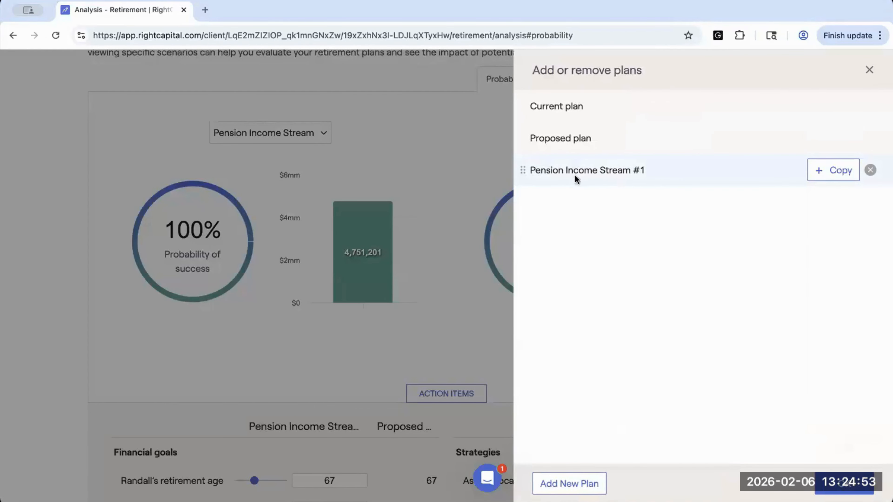
{"action": "left_click", "coordinate": [575, 484]}
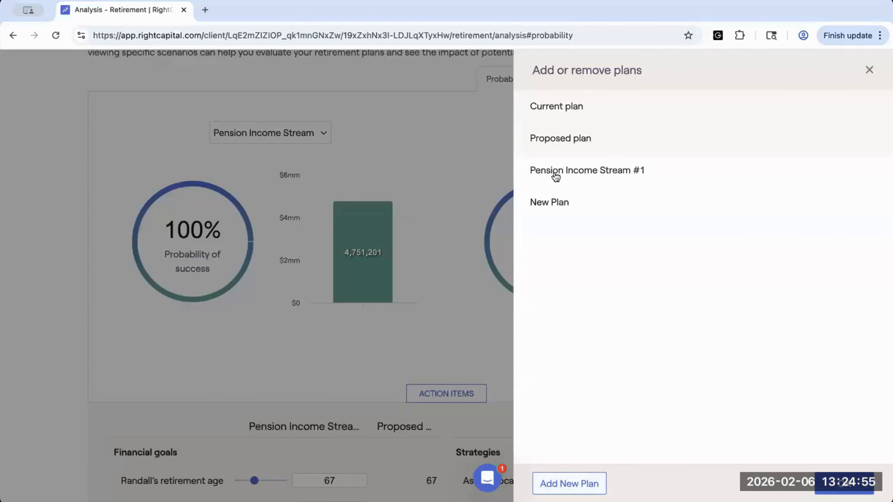
{"action": "left_click", "coordinate": [558, 202]}
{"action": "left_click_drag", "start_coordinate": [576, 202], "coordinate": [517, 209]}
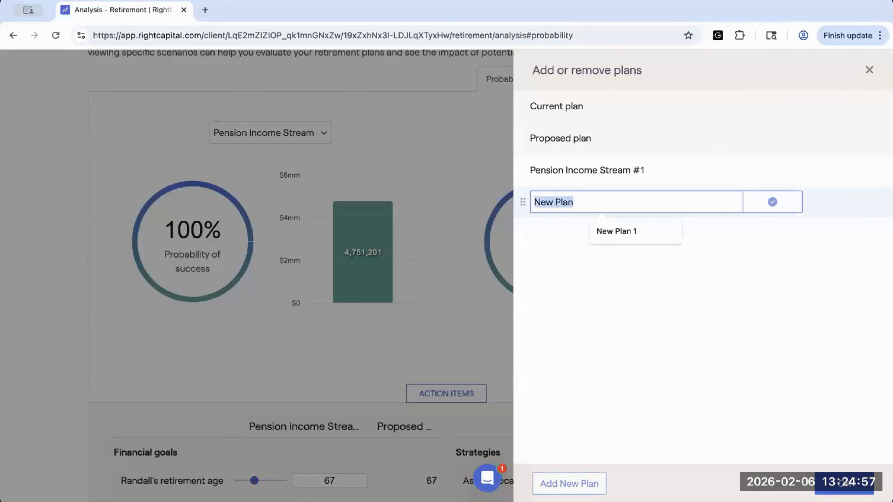
{"action": "type", "text": "Pension Income S"}
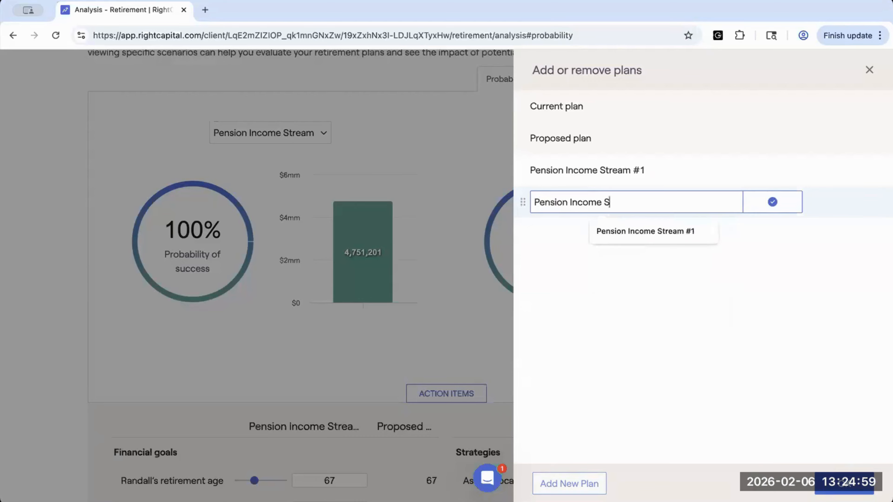
{"action": "type", "text": "tream #2"}
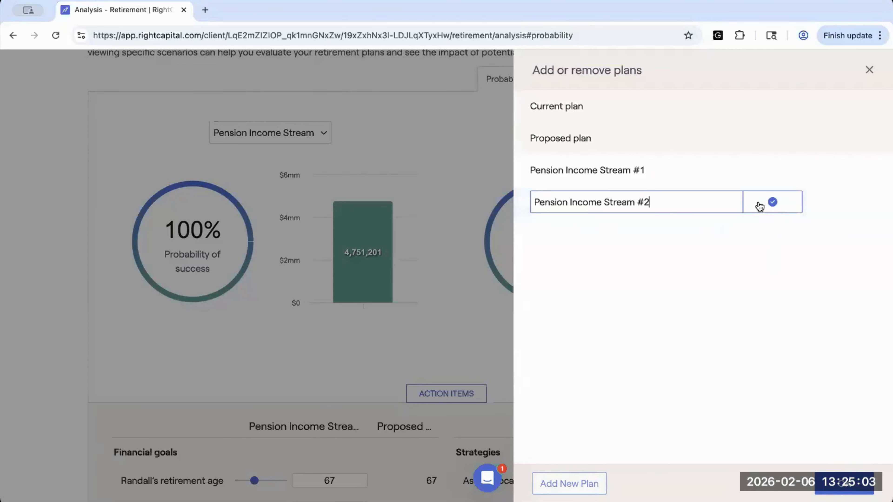
{"action": "left_click", "coordinate": [772, 202]}
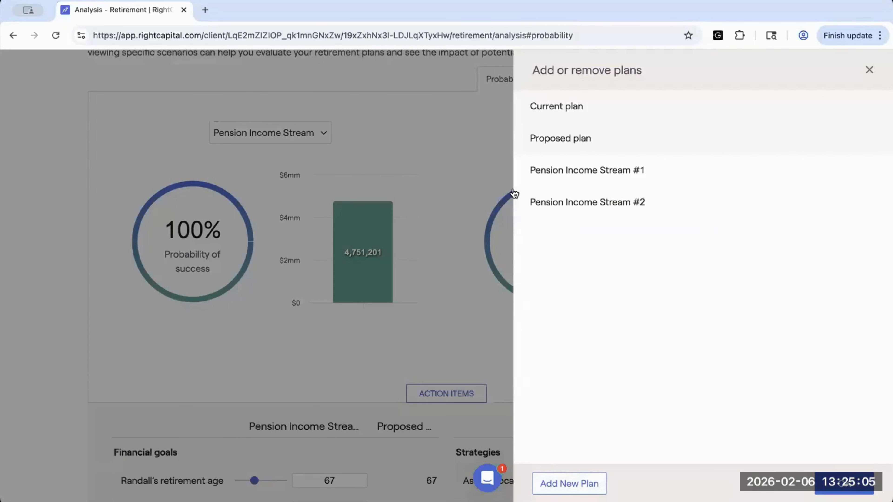
{"action": "left_click", "coordinate": [840, 492]}
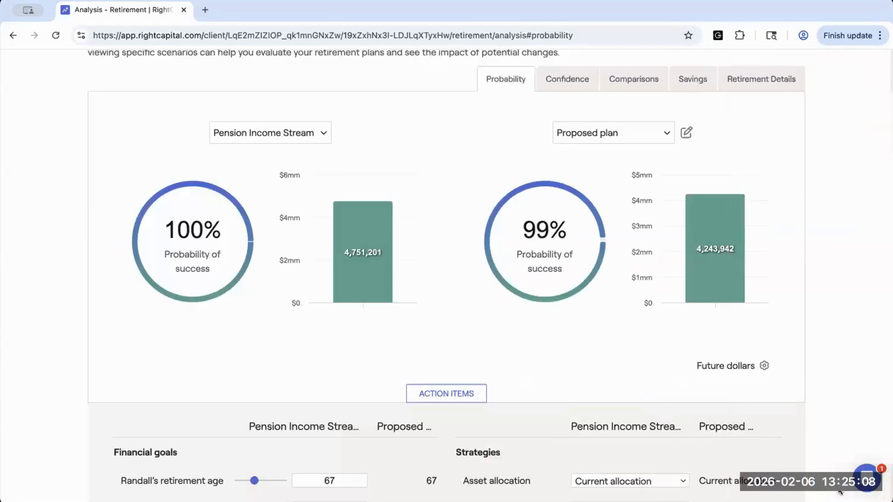
Step: Show Pension Income Stream #2 instead of Pension Income Stream #1 beside the Proposed plan and check its median ending portfolio
{"action": "left_click", "coordinate": [294, 135]}
{"action": "left_click", "coordinate": [298, 149]}
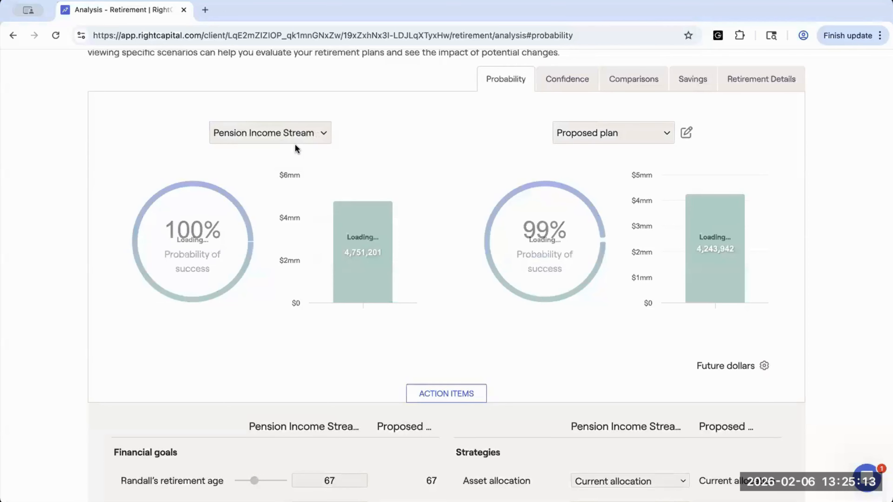
{"action": "mouse_move", "coordinate": [335, 202]}
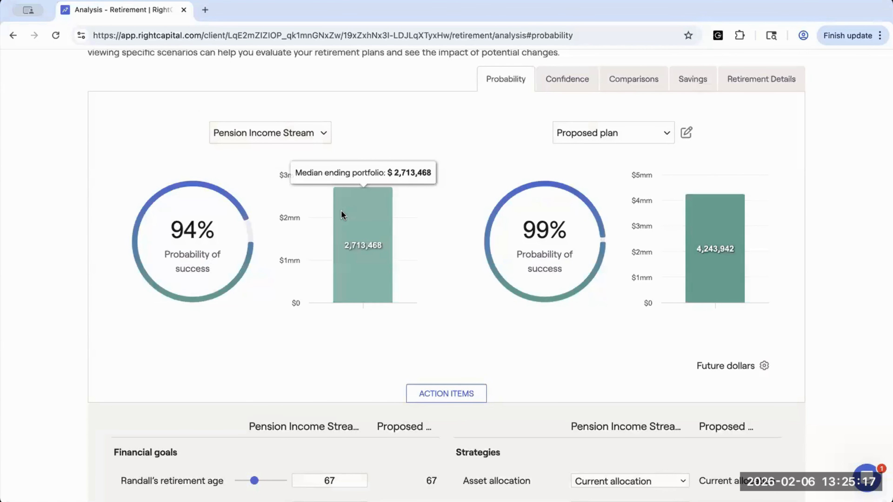
Step: Add a new pension income action item to the Pension Income Stream #2 plan and name it "Income Stream #2"
{"action": "scroll", "coordinate": [356, 346], "scroll_direction": "down", "scroll_amount": 6}
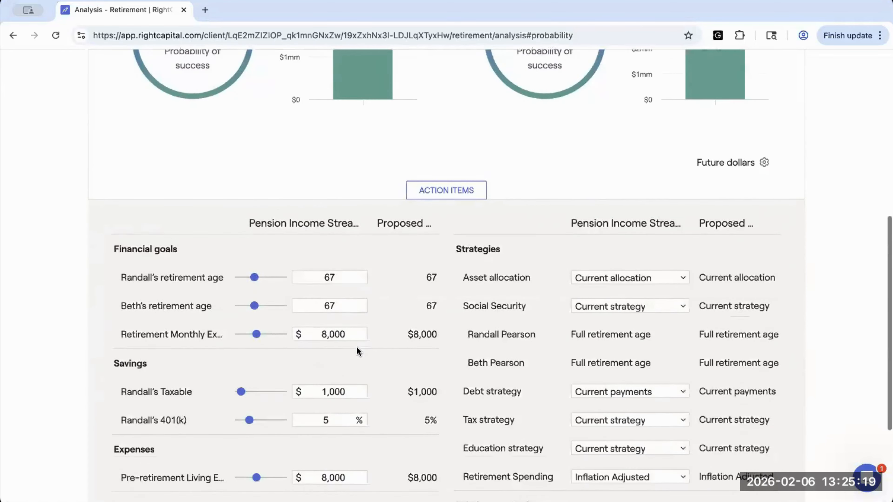
{"action": "scroll", "coordinate": [357, 346], "scroll_direction": "down", "scroll_amount": 4}
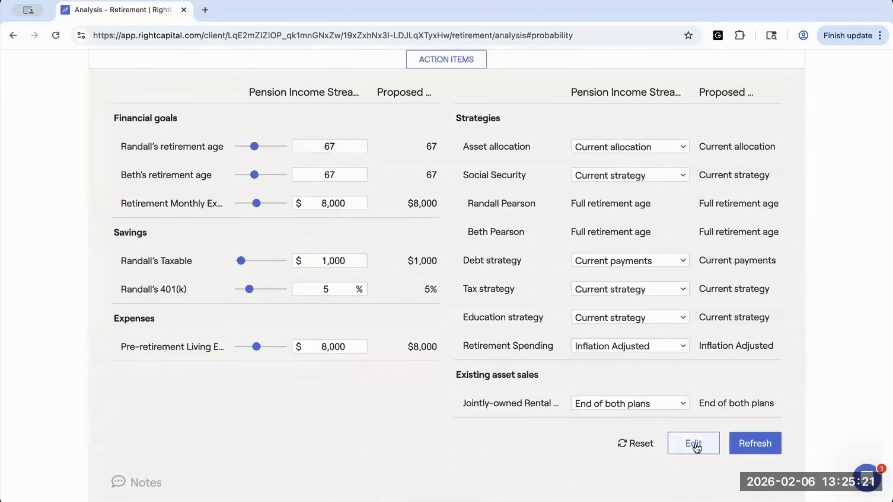
{"action": "left_click", "coordinate": [694, 444]}
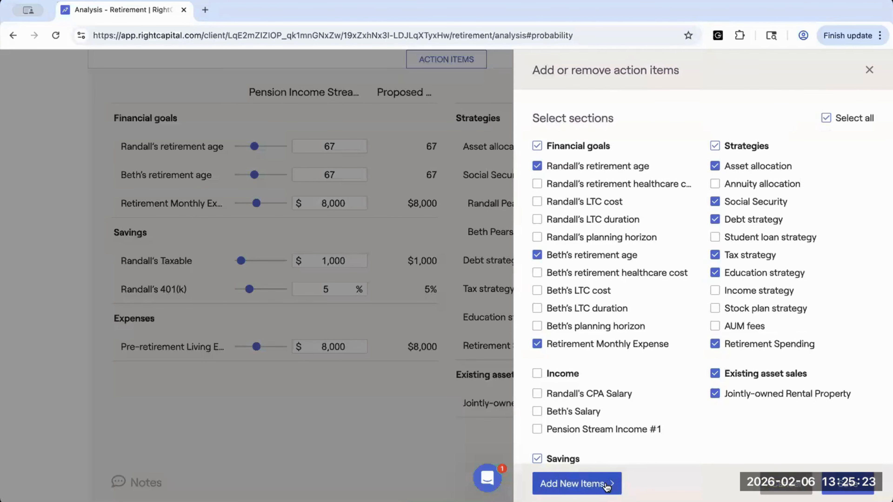
{"action": "left_click", "coordinate": [608, 488]}
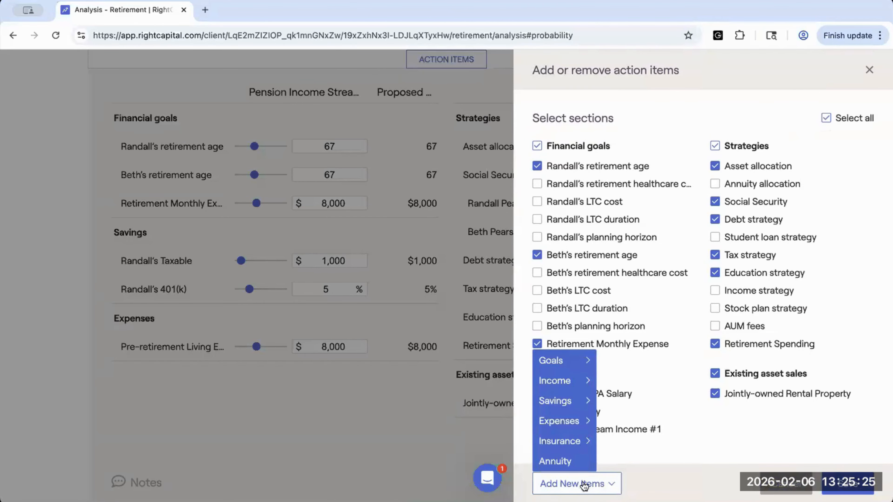
{"action": "mouse_move", "coordinate": [578, 380]}
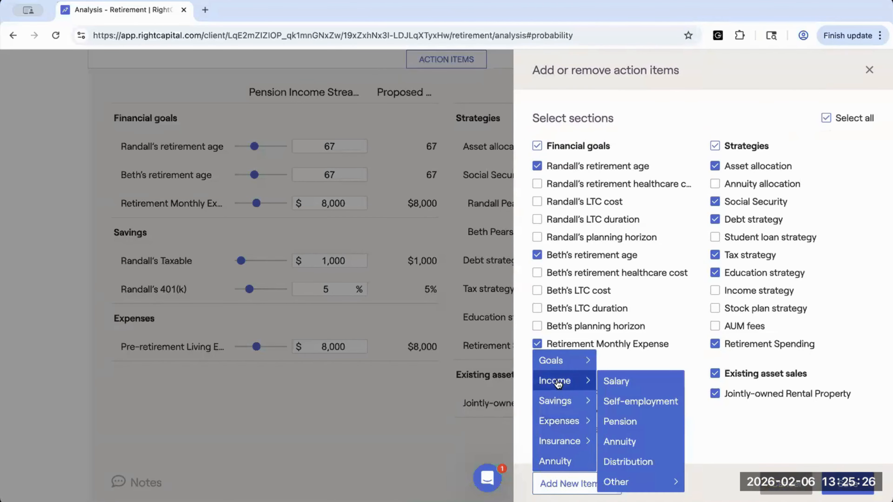
{"action": "left_click", "coordinate": [620, 425]}
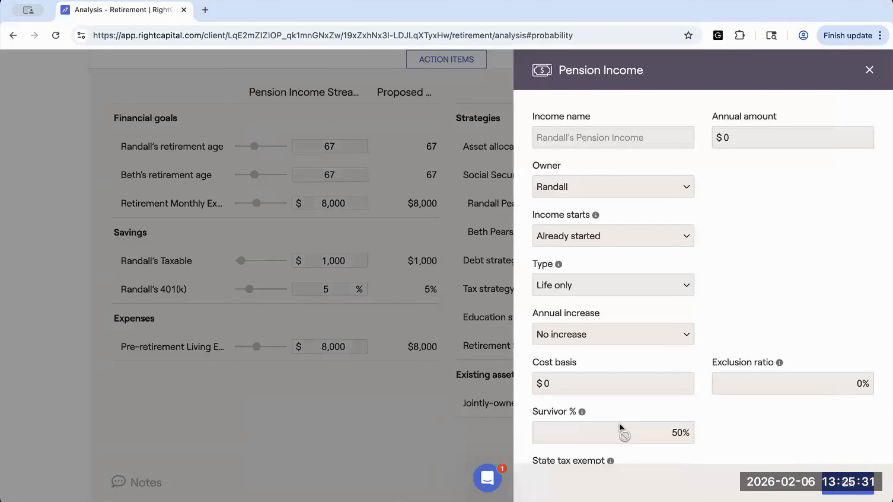
{"action": "left_click", "coordinate": [570, 138]}
{"action": "type", "text": "Income"}
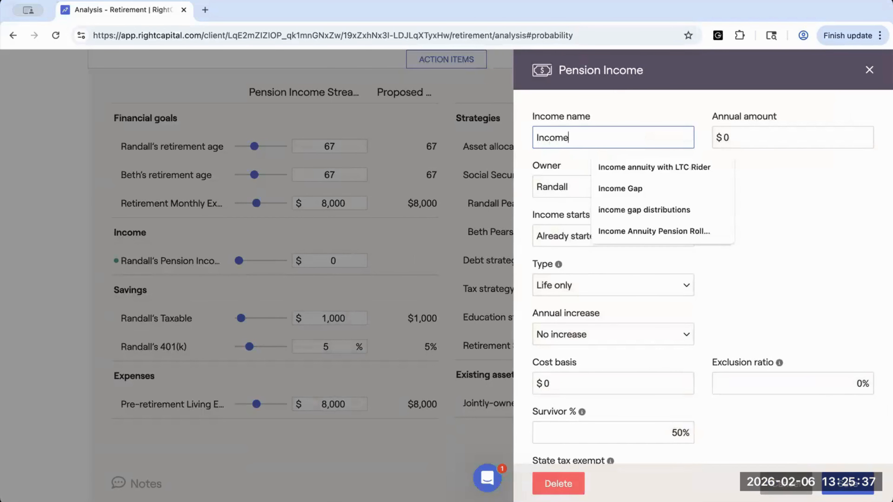
{"action": "type", "text": " Stream "}
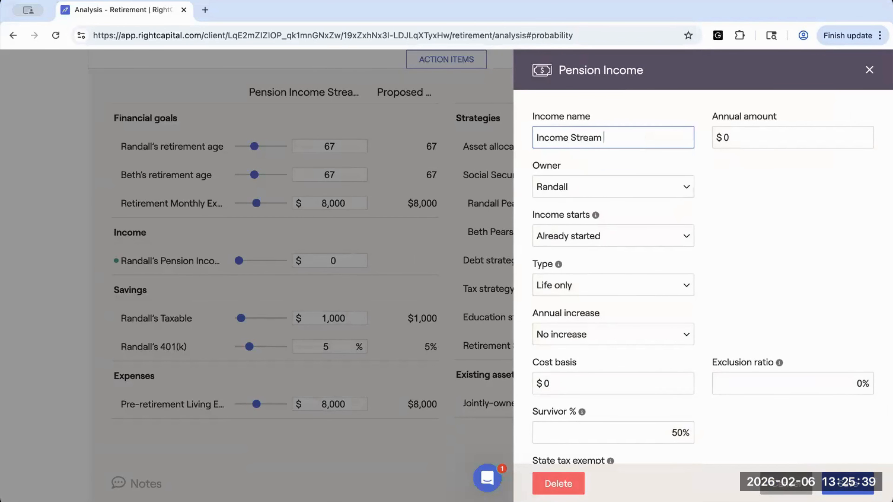
{"action": "type", "text": "#2"}
Step: Set the pension's annual amount to $44,000 and have the income start at the owner's age 70
{"action": "left_click", "coordinate": [719, 139]}
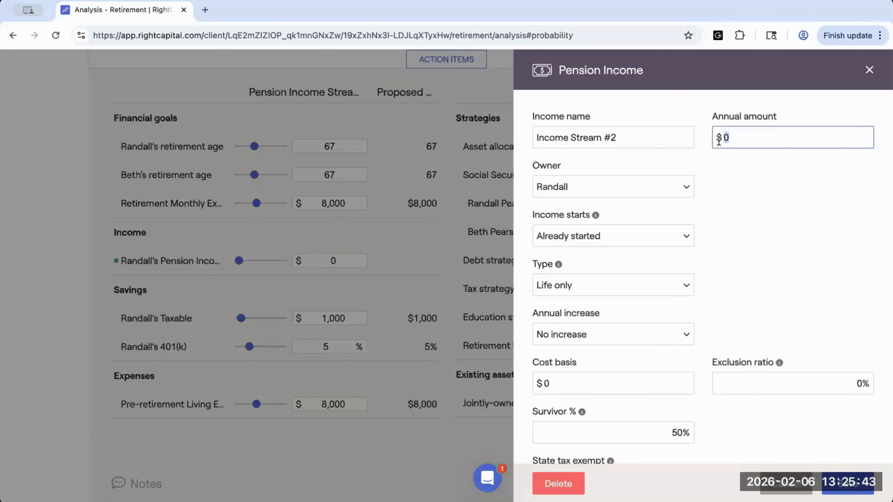
{"action": "type", "text": "440000"}
{"action": "key", "text": "BackSpace"}
{"action": "left_click", "coordinate": [562, 240]}
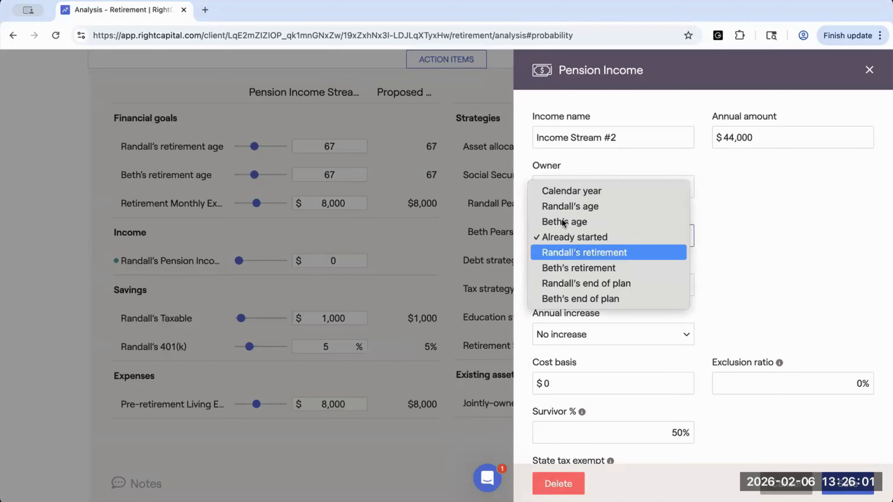
{"action": "left_click", "coordinate": [568, 206]}
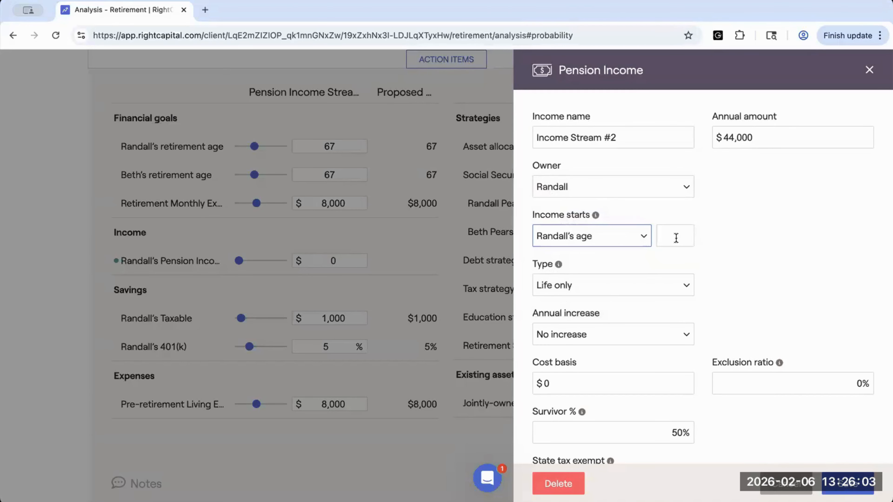
{"action": "left_click", "coordinate": [676, 238]}
{"action": "type", "text": "70"}
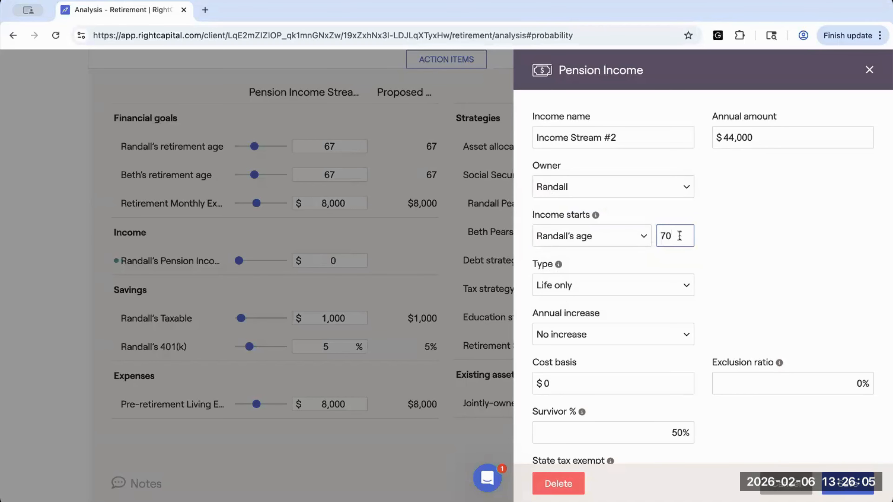
Step: Give the pension a customized annual increase of 3%, set the survivor percentage to 0%, and save the income item
{"action": "scroll", "coordinate": [580, 253], "scroll_direction": "down", "scroll_amount": 1}
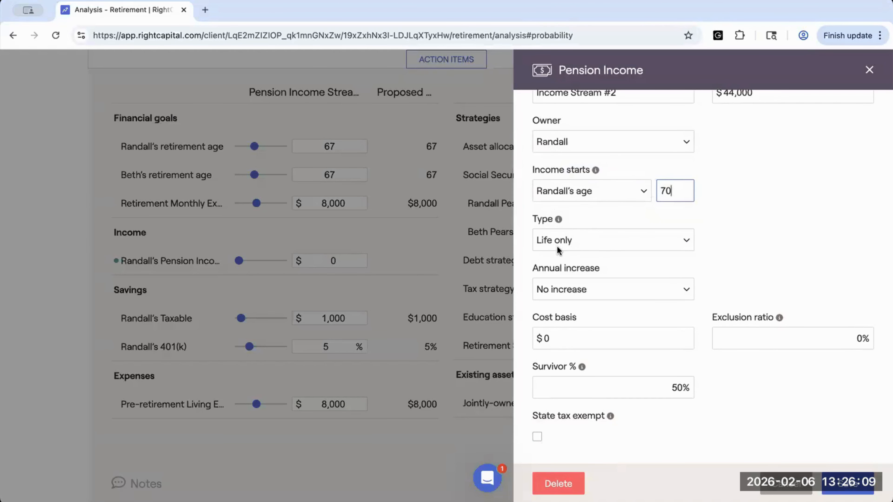
{"action": "left_click", "coordinate": [573, 291]}
{"action": "left_click", "coordinate": [571, 307]}
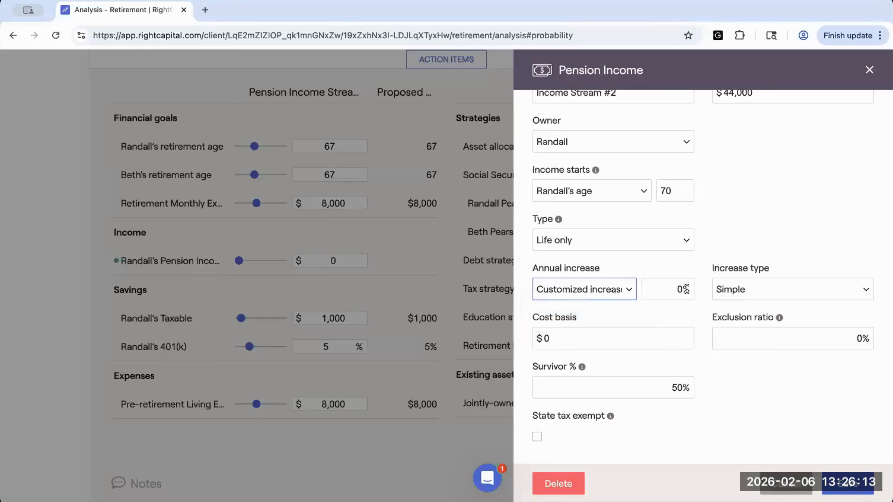
{"action": "left_click", "coordinate": [686, 289]}
{"action": "key", "text": "BackSpace"}
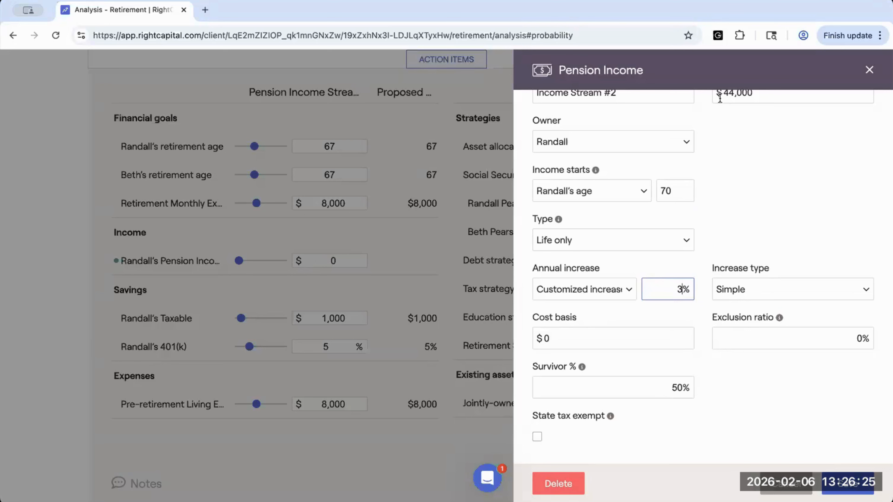
{"action": "left_click_drag", "start_coordinate": [672, 387], "coordinate": [681, 386]}
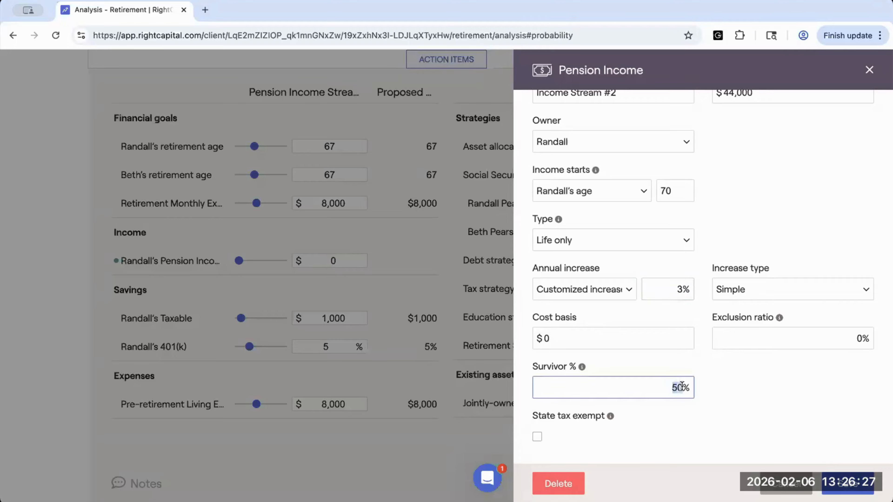
{"action": "type", "text": "0"}
{"action": "left_click", "coordinate": [844, 484]}
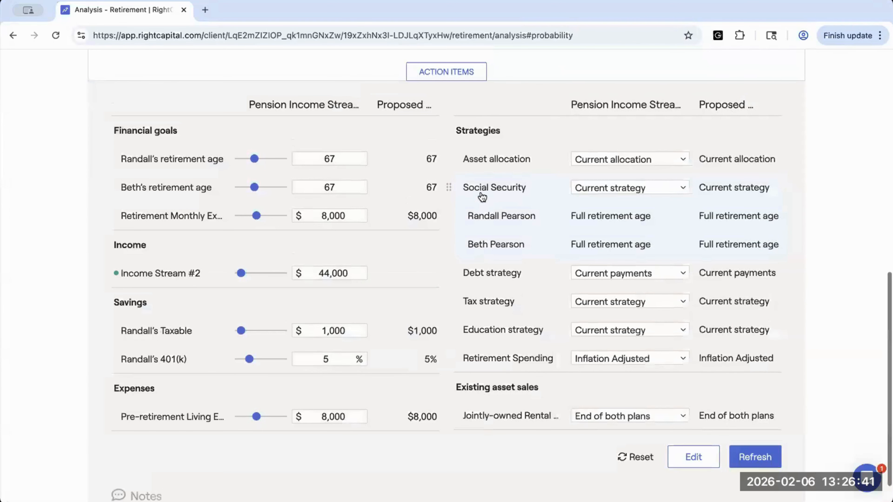
Step: Check the probability results of Pension Income Stream #2 against the Proposed plan, and switch the comparison to Pension Income Stream #1
{"action": "scroll", "coordinate": [482, 196], "scroll_direction": "up", "scroll_amount": 8}
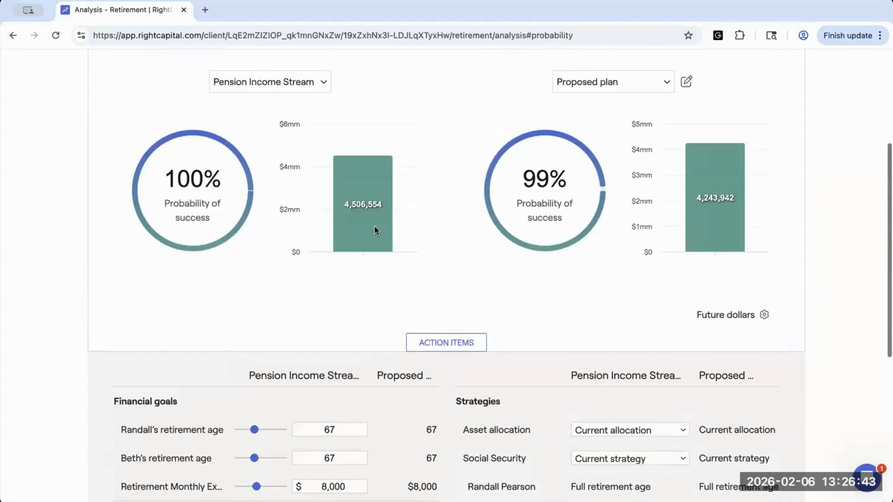
{"action": "mouse_move", "coordinate": [352, 178]}
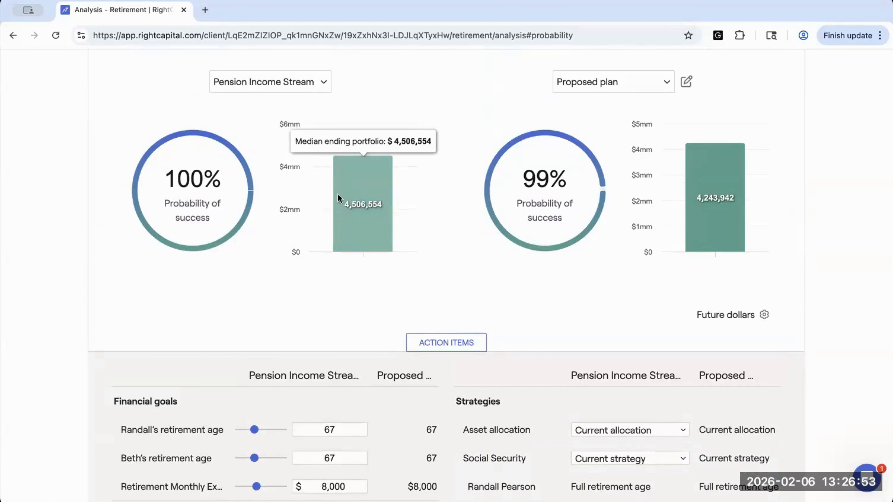
{"action": "left_click", "coordinate": [578, 81]}
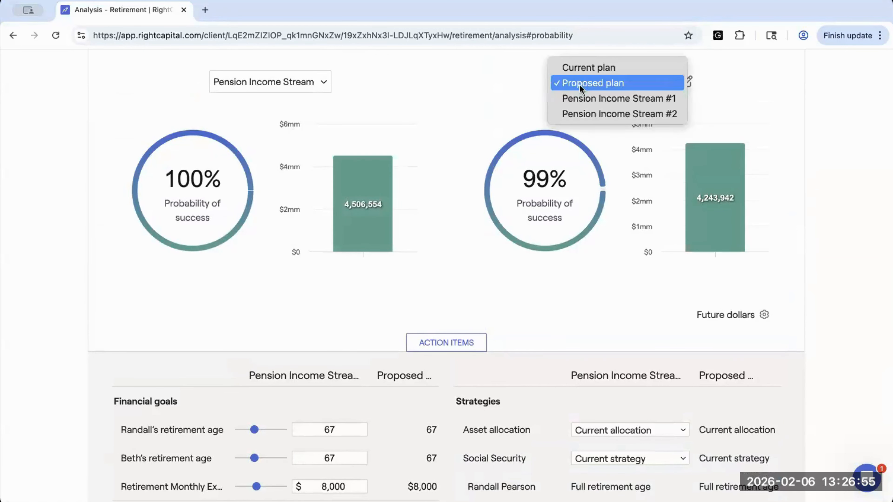
{"action": "left_click", "coordinate": [584, 100]}
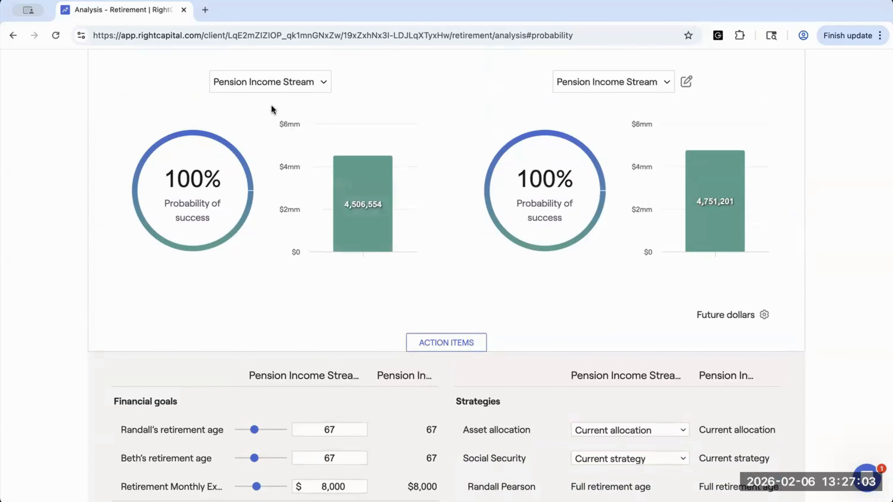
Step: Compare the two pension income stream plans by invested assets and net worth, and return to the probability results
{"action": "scroll", "coordinate": [418, 114], "scroll_direction": "up", "scroll_amount": 2}
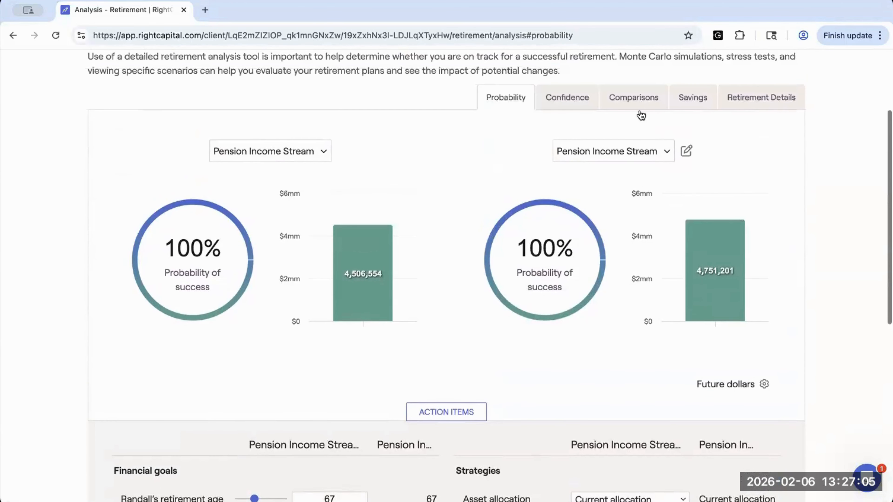
{"action": "left_click", "coordinate": [626, 98]}
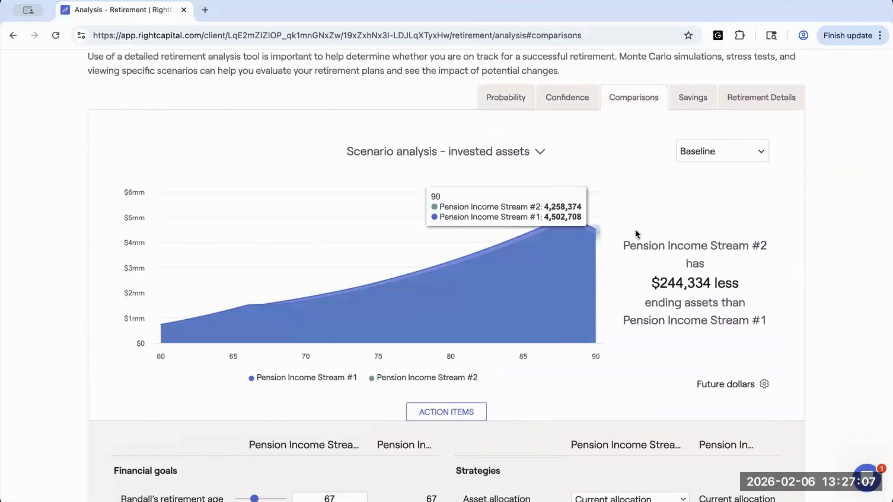
{"action": "left_click", "coordinate": [535, 149]}
{"action": "left_click", "coordinate": [520, 171]}
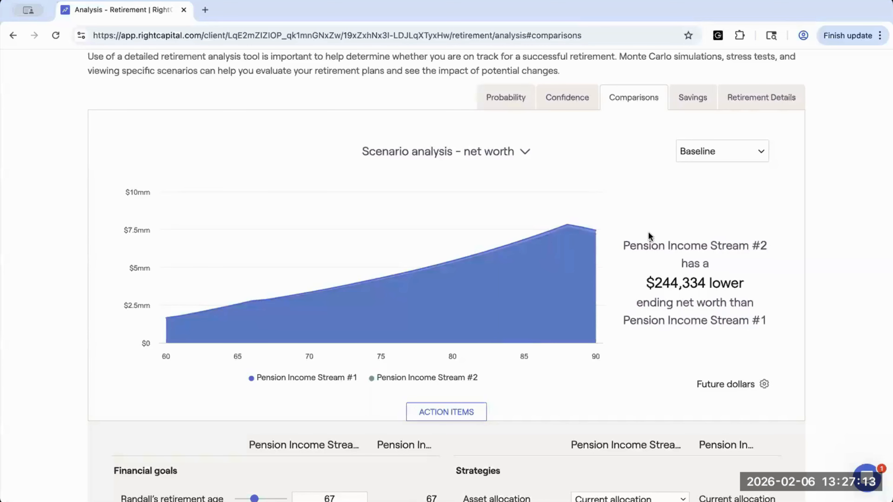
{"action": "left_click", "coordinate": [494, 99]}
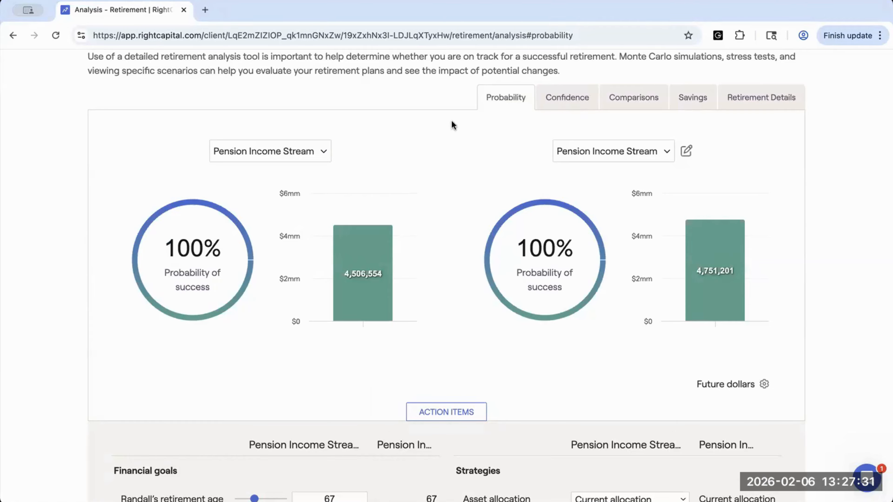
Step: Add a new plan named "Lump Sum #2" to the retirement analysis and save the plan list
{"action": "left_click", "coordinate": [686, 151]}
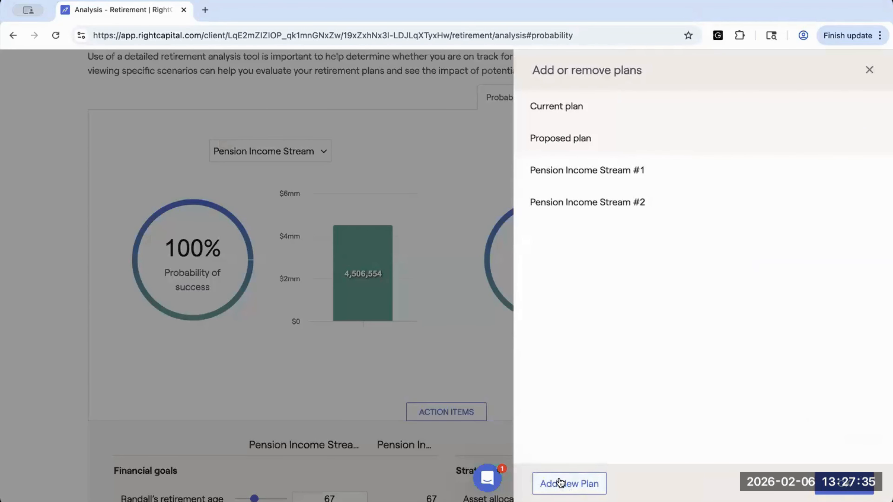
{"action": "left_click", "coordinate": [561, 483]}
{"action": "left_click", "coordinate": [566, 235]}
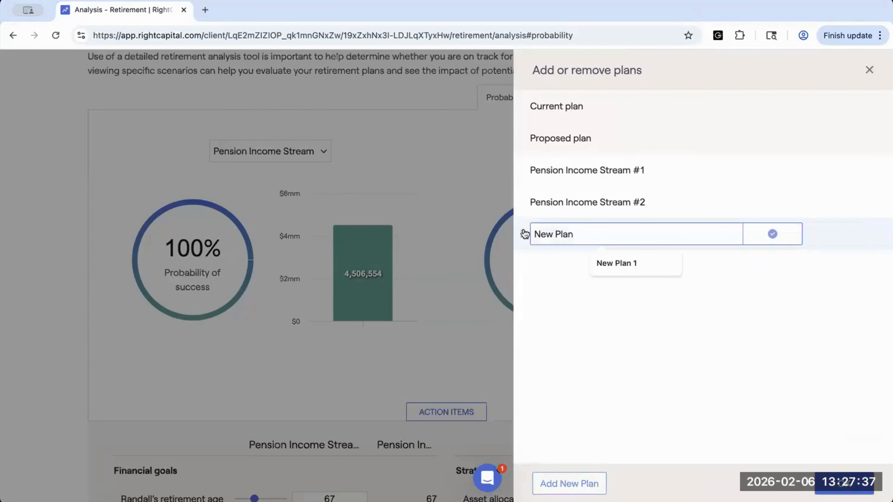
{"action": "left_click_drag", "start_coordinate": [574, 235], "coordinate": [524, 234]}
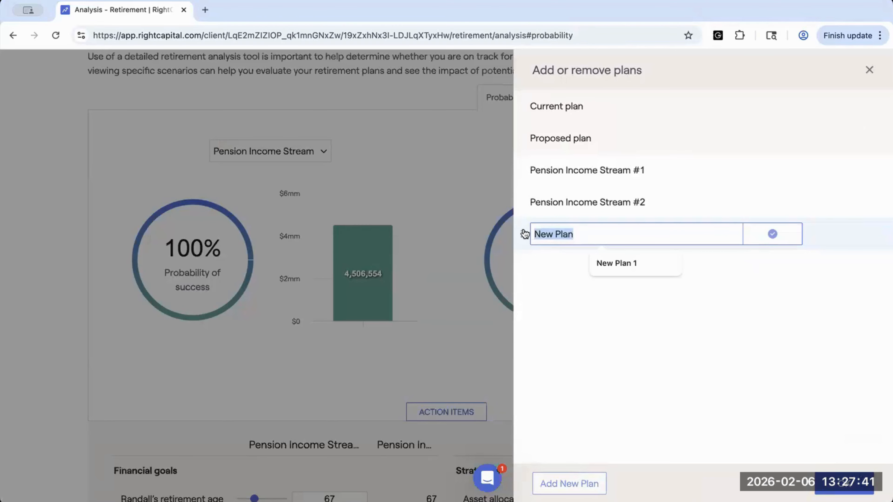
{"action": "type", "text": "L"}
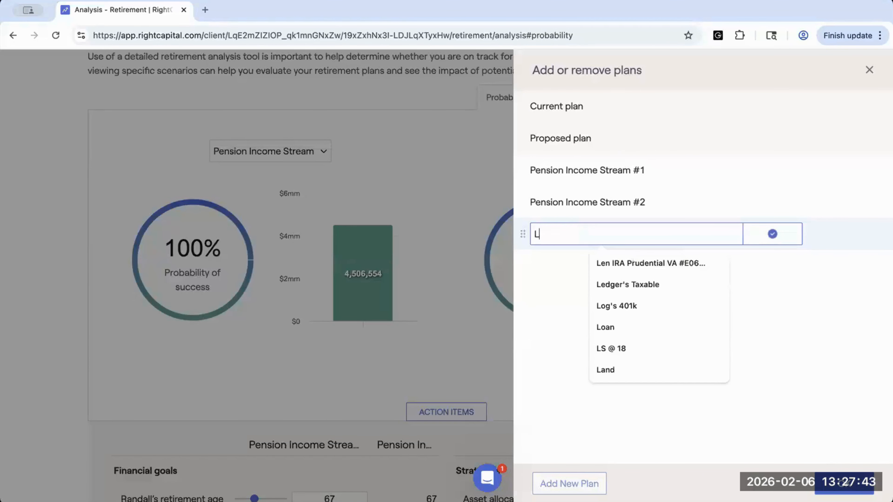
{"action": "type", "text": "ump Sum 32"}
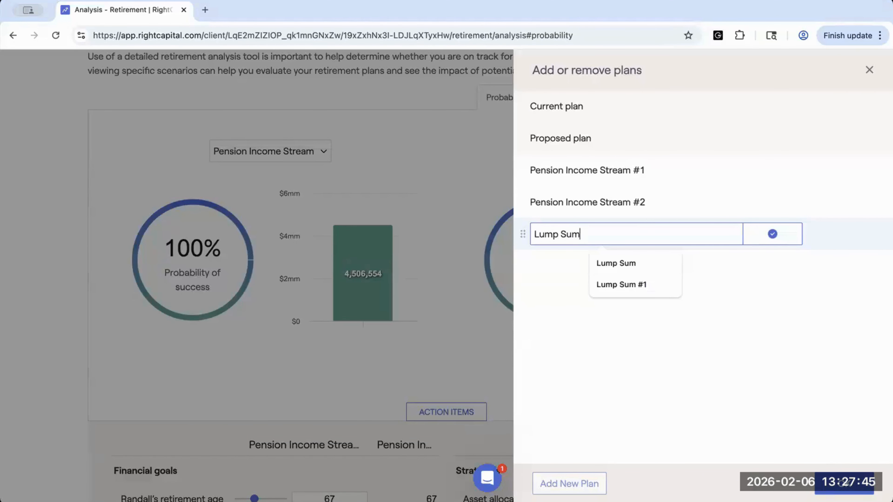
{"action": "key", "text": "BackSpace"}
{"action": "key", "text": "BackSpace"}
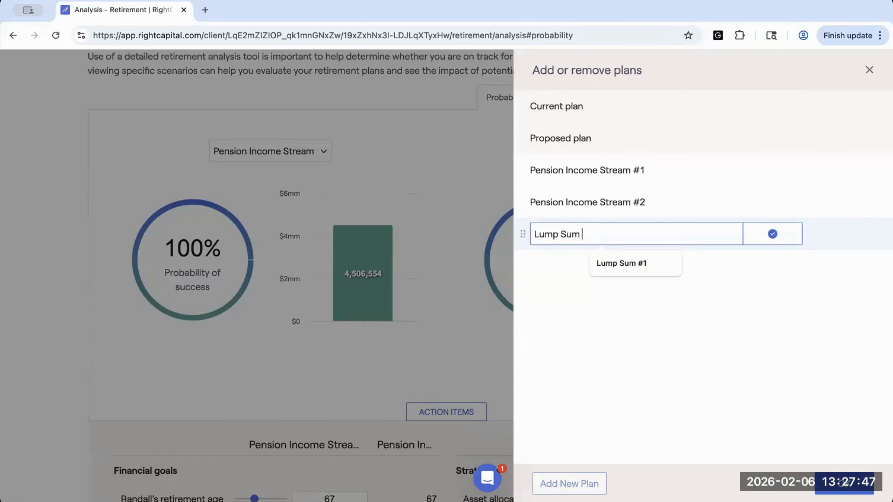
{"action": "type", "text": "#2"}
{"action": "left_click", "coordinate": [760, 234]}
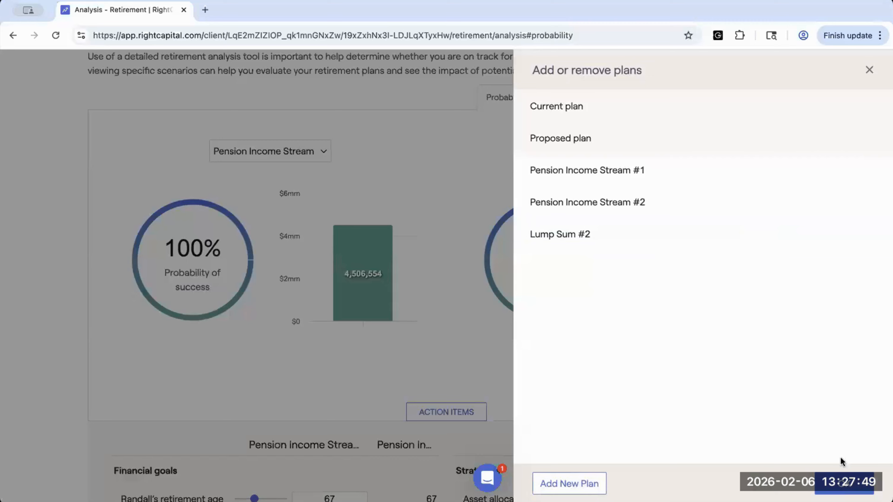
{"action": "key", "text": "Escape"}
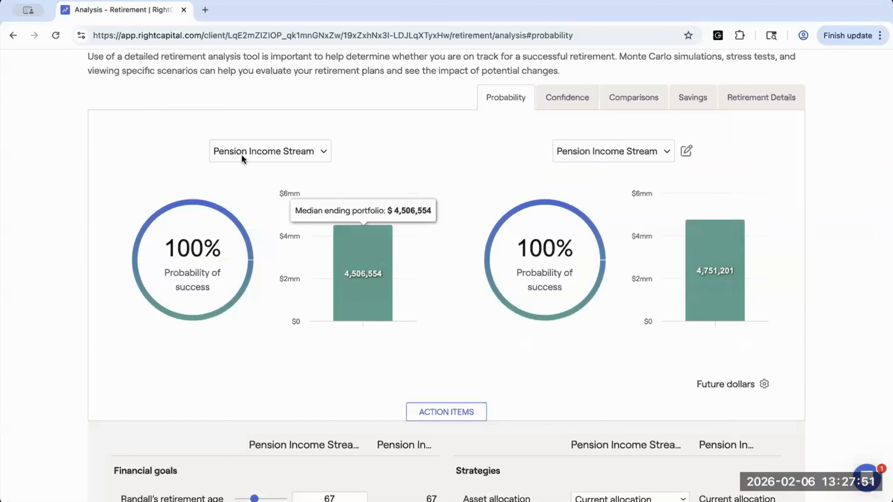
Step: Select Lump Sum #2 in place of Pension Income Stream #2 in the comparison and add a Tax-Deferred savings item to it
{"action": "left_click", "coordinate": [271, 153]}
{"action": "left_click", "coordinate": [294, 167]}
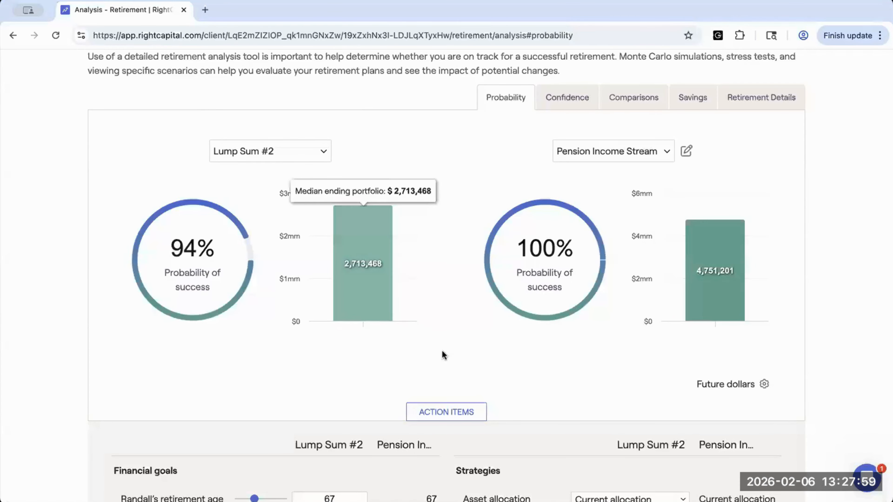
{"action": "scroll", "coordinate": [443, 338], "scroll_direction": "down", "scroll_amount": 1}
{"action": "scroll", "coordinate": [444, 335], "scroll_direction": "down", "scroll_amount": 9}
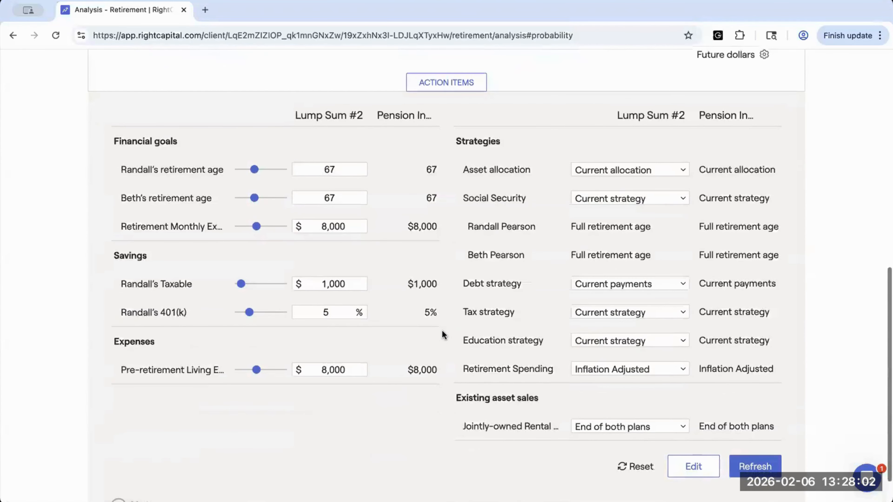
{"action": "left_click", "coordinate": [685, 466]}
{"action": "left_click", "coordinate": [617, 485]}
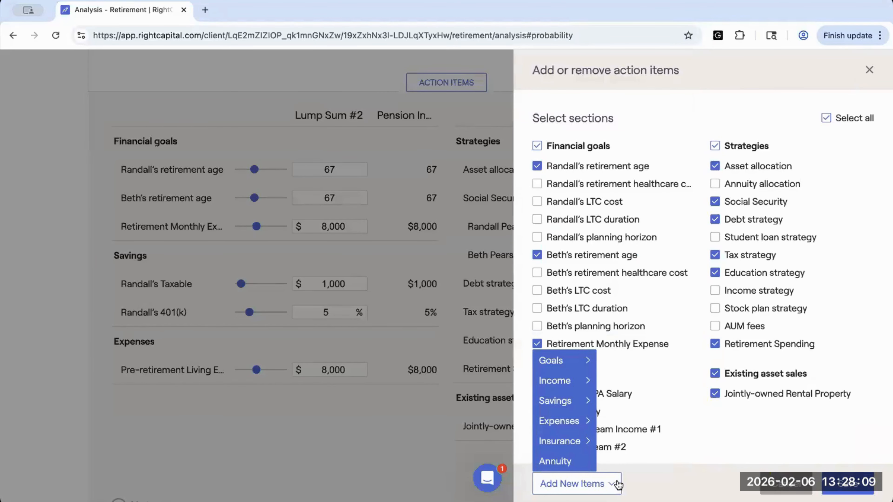
{"action": "mouse_move", "coordinate": [560, 401]}
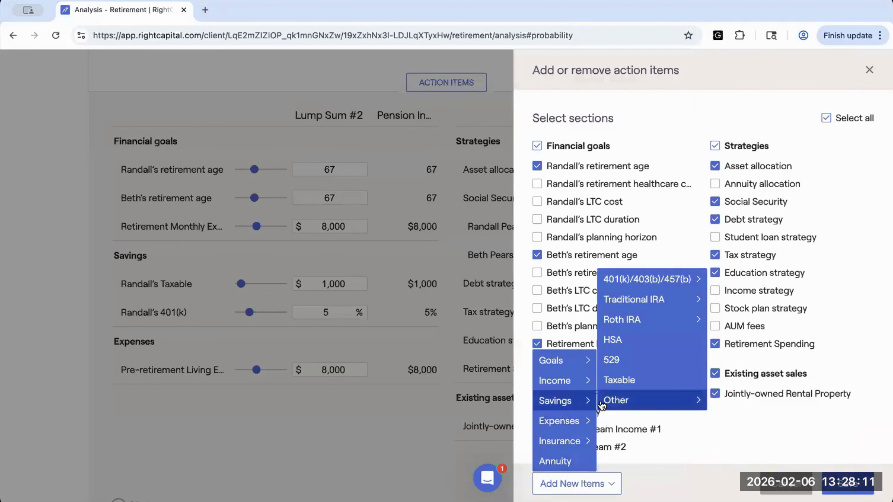
{"action": "mouse_move", "coordinate": [602, 406]}
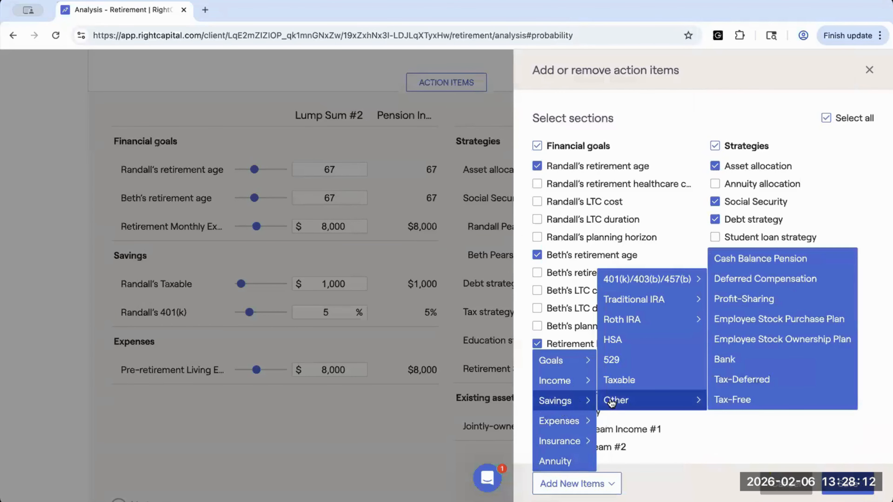
{"action": "left_click", "coordinate": [723, 382]}
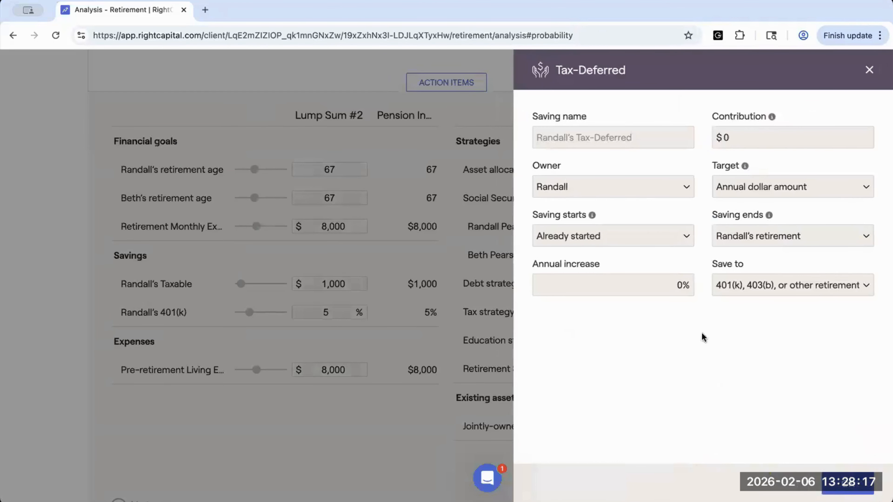
Step: Name the tax-deferred saving "Lump Sum #2" and set its contribution to $440,000
{"action": "left_click", "coordinate": [562, 138]}
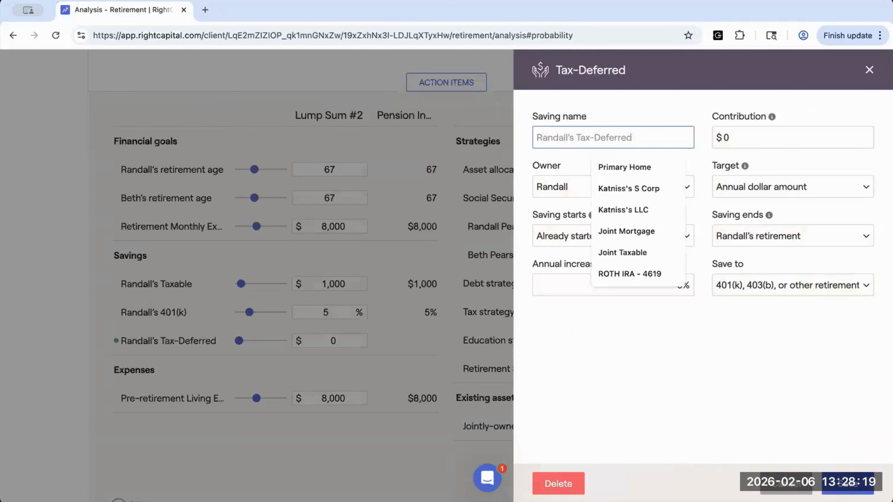
{"action": "type", "text": "Lump Sum #2"}
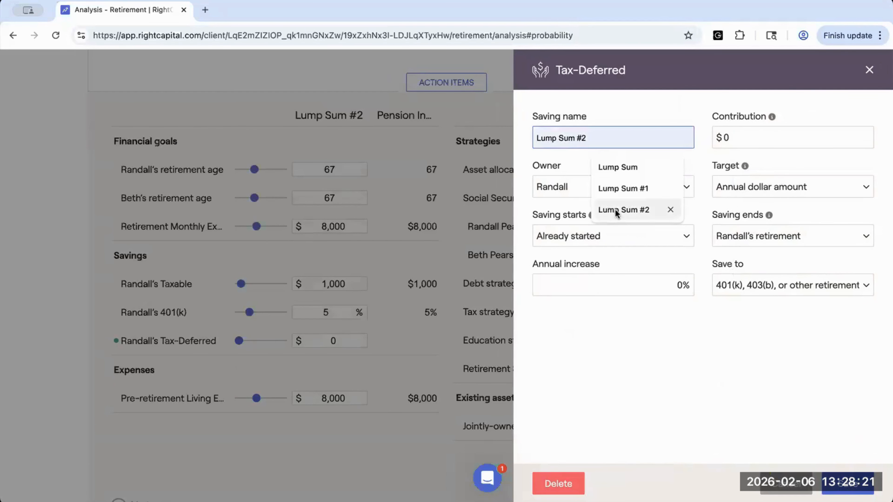
{"action": "left_click", "coordinate": [618, 210]}
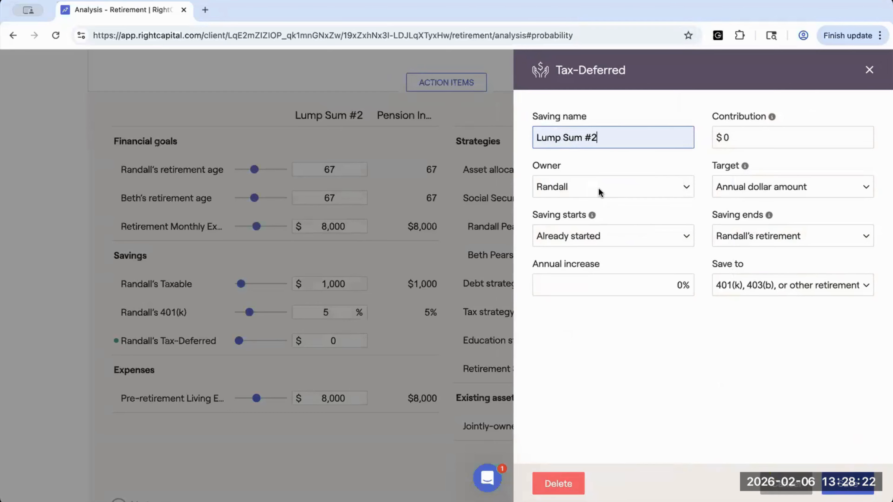
{"action": "left_click", "coordinate": [735, 138]}
{"action": "type", "text": "444"}
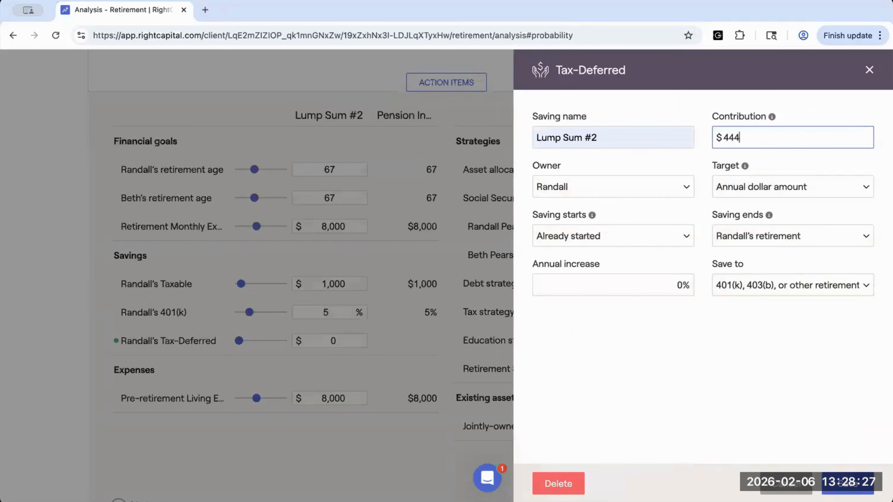
{"action": "key", "text": "BackSpace"}
{"action": "type", "text": "0000"}
Step: Have the Lump Sum #2 saving both start and end at the owner's age 70, and save the item
{"action": "left_click", "coordinate": [640, 242]}
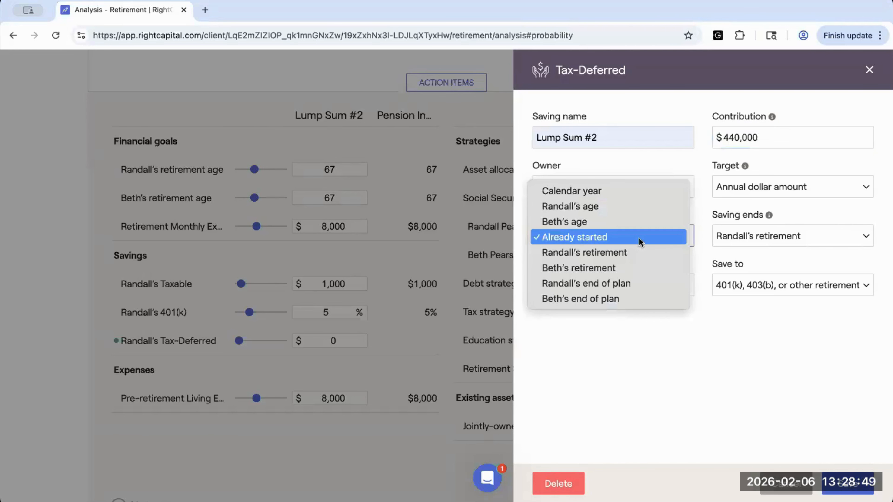
{"action": "left_click", "coordinate": [649, 233]}
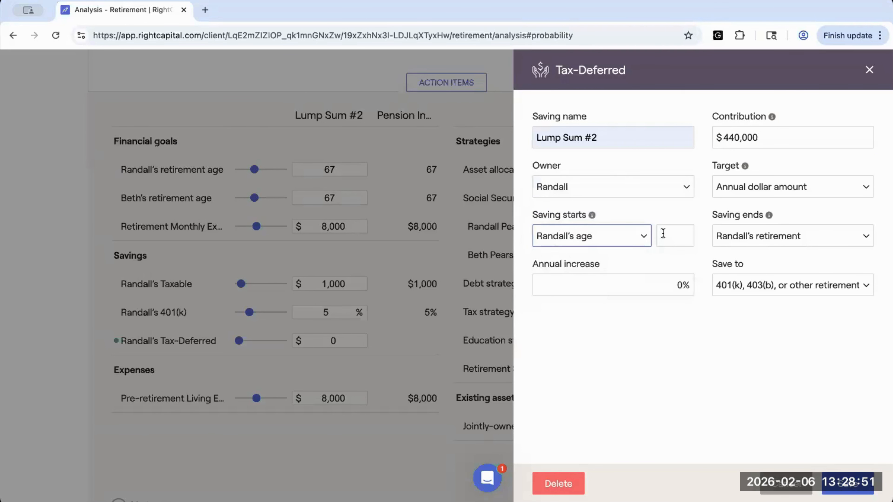
{"action": "left_click", "coordinate": [678, 233]}
{"action": "type", "text": "70"}
{"action": "left_click", "coordinate": [750, 234]}
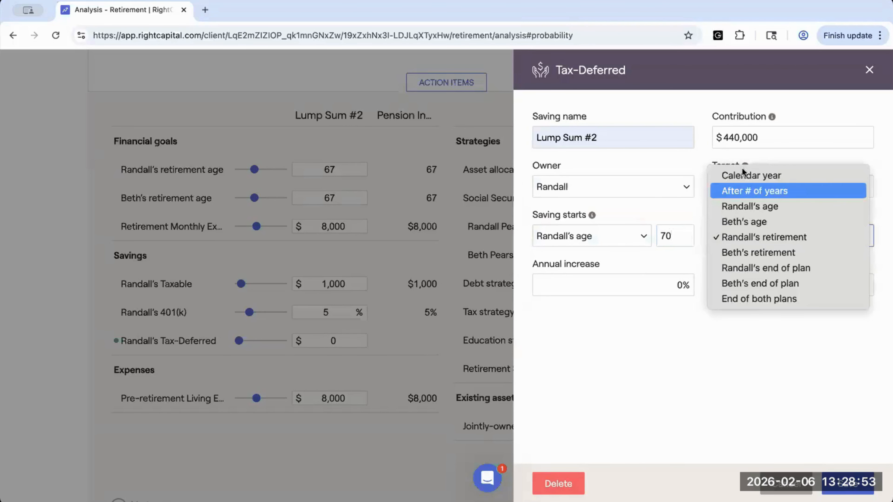
{"action": "left_click", "coordinate": [837, 243]}
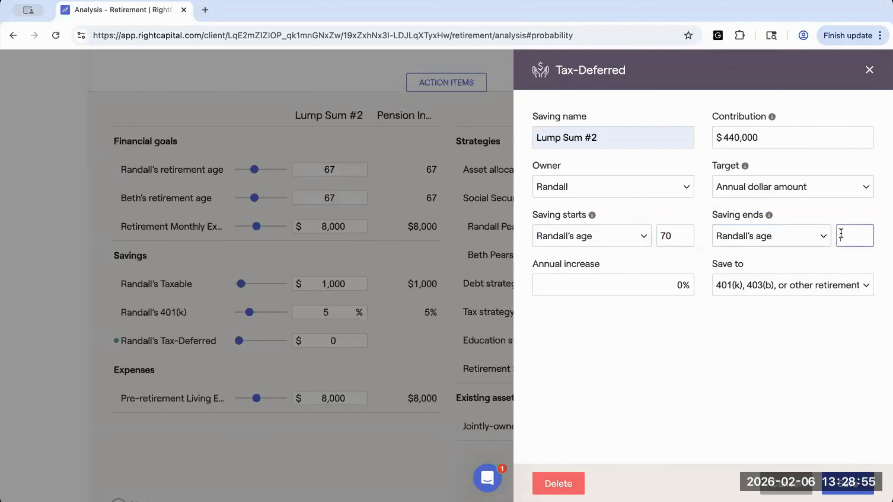
{"action": "type", "text": "70"}
{"action": "left_click", "coordinate": [848, 483]}
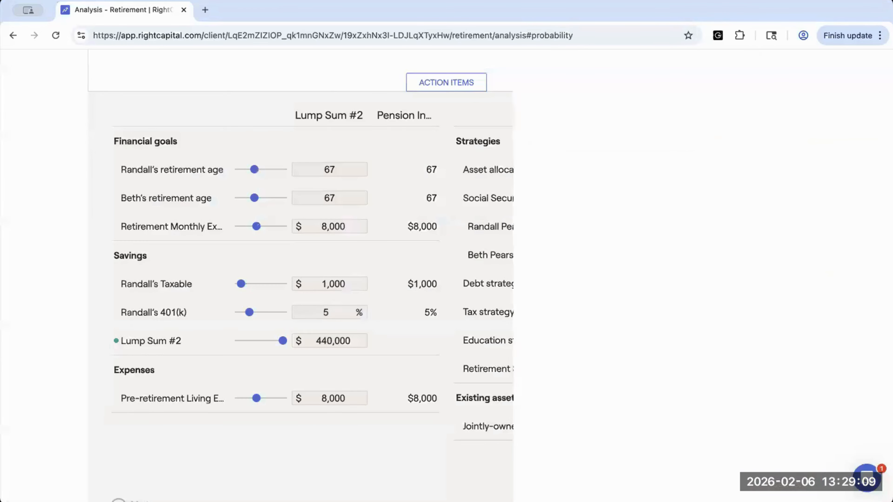
Step: Check Lump Sum #2's probability of success against Pension Income Stream #1, and view its retirement income sources
{"action": "scroll", "coordinate": [622, 287], "scroll_direction": "up", "scroll_amount": 7}
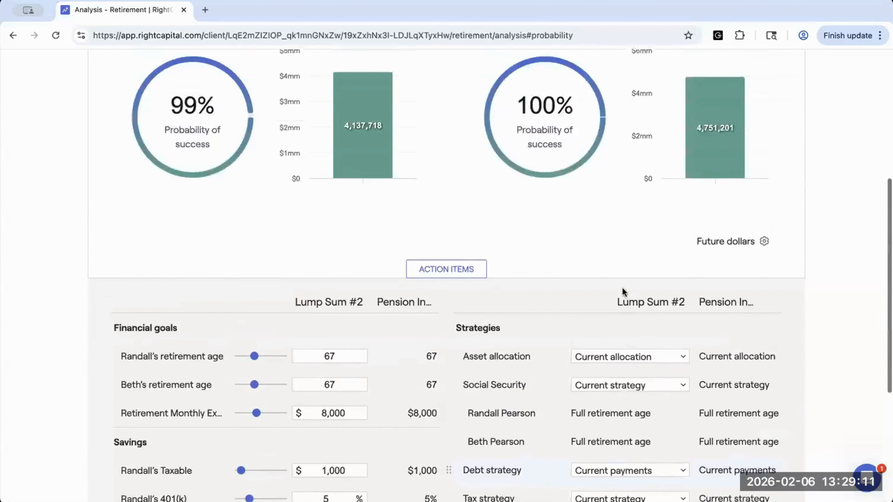
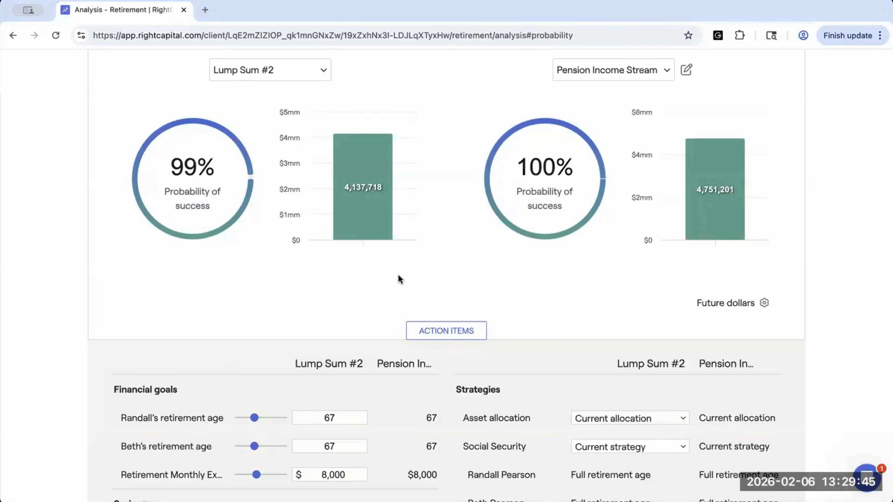
{"action": "scroll", "coordinate": [479, 333], "scroll_direction": "up", "scroll_amount": 1}
{"action": "scroll", "coordinate": [477, 332], "scroll_direction": "up", "scroll_amount": 2}
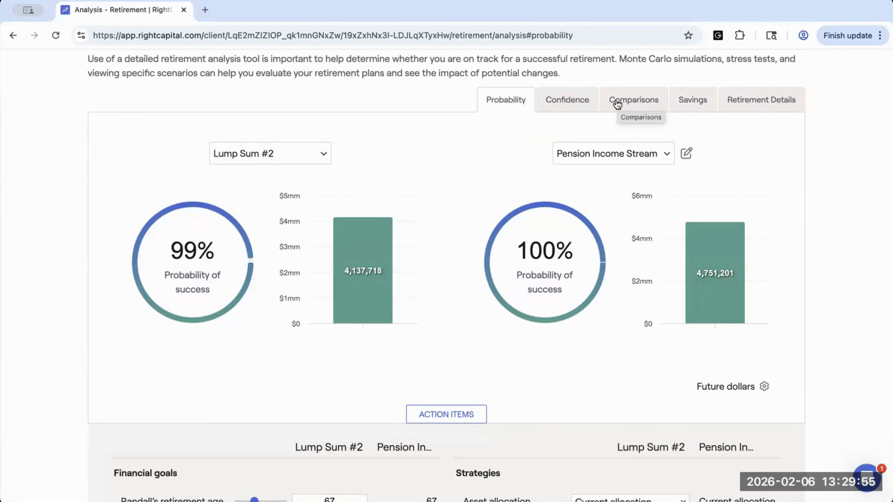
{"action": "left_click", "coordinate": [746, 101]}
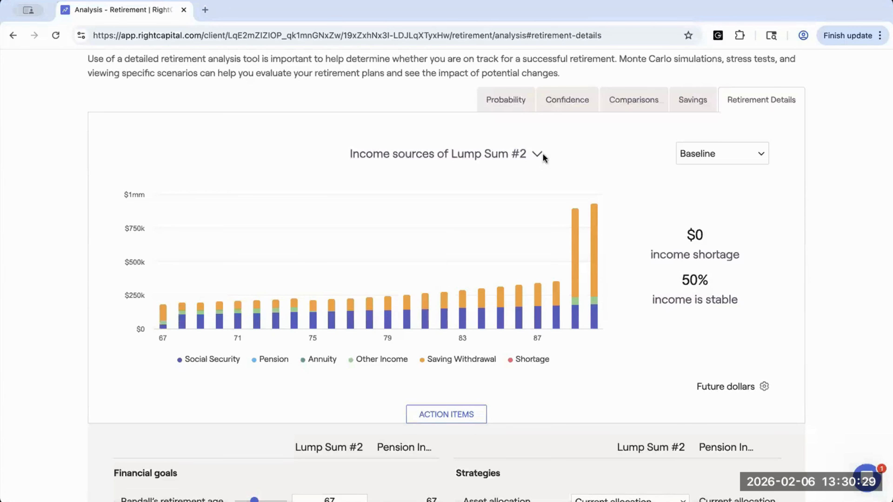
Step: Replace Lump Sum #2 with Pension Income Stream #1 in the analysis, and view its income sources and the income comparison
{"action": "left_click", "coordinate": [507, 94]}
{"action": "left_click", "coordinate": [283, 151]}
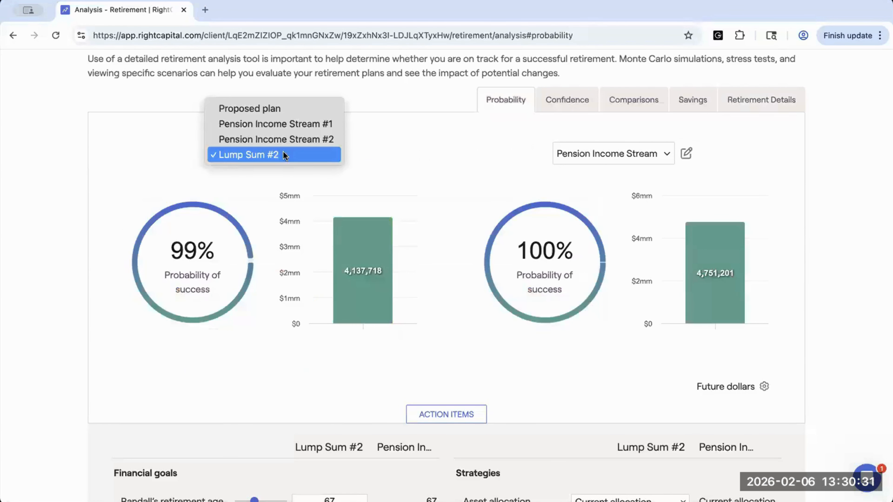
{"action": "left_click", "coordinate": [273, 125]}
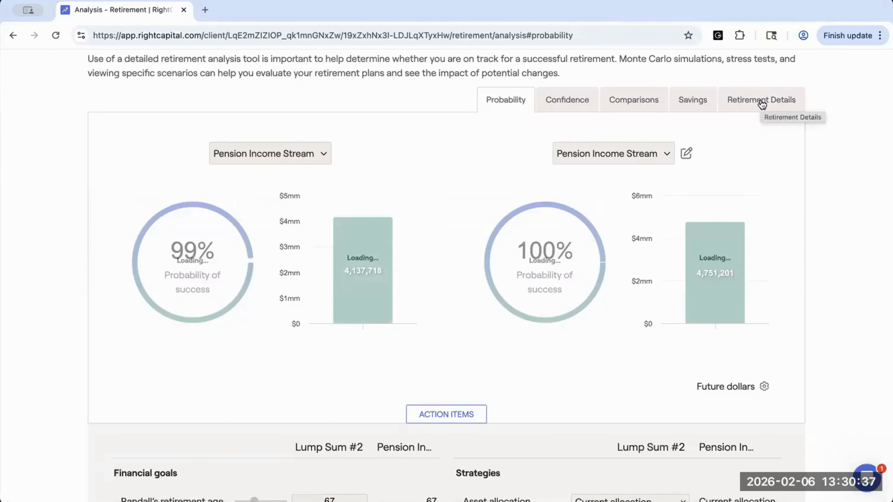
{"action": "left_click", "coordinate": [746, 103]}
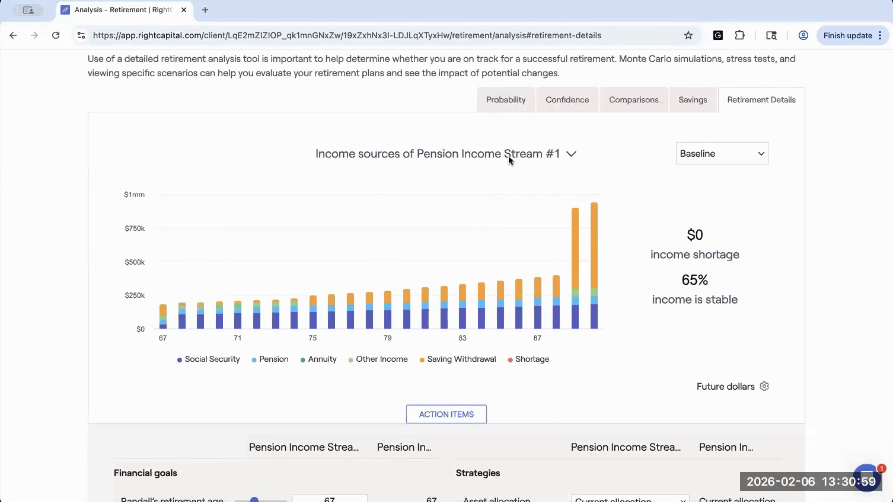
{"action": "left_click", "coordinate": [500, 153]}
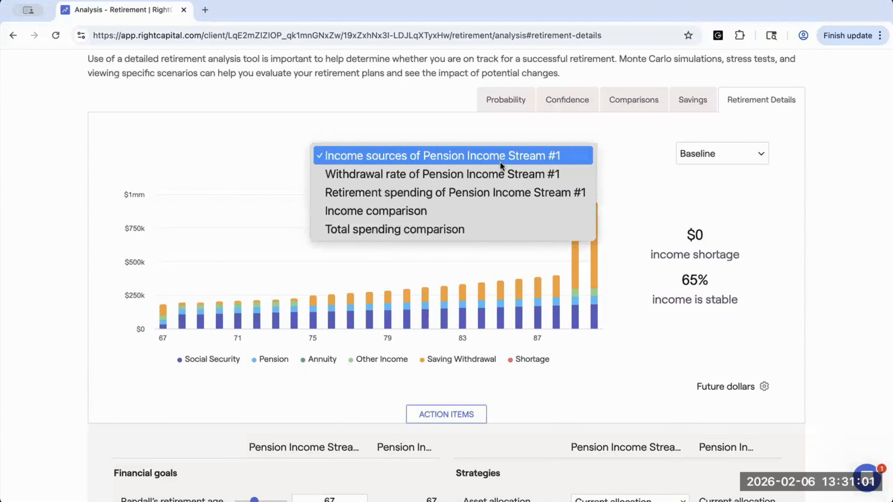
{"action": "left_click", "coordinate": [502, 211]}
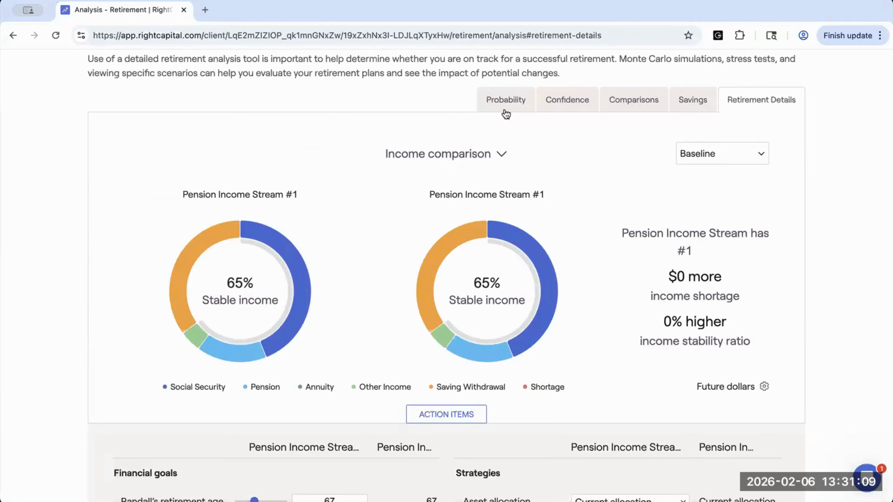
Step: Set the plan compared against Pension Income Stream #1 to the Proposed plan and view their income comparison
{"action": "left_click", "coordinate": [505, 100]}
{"action": "left_click", "coordinate": [575, 154]}
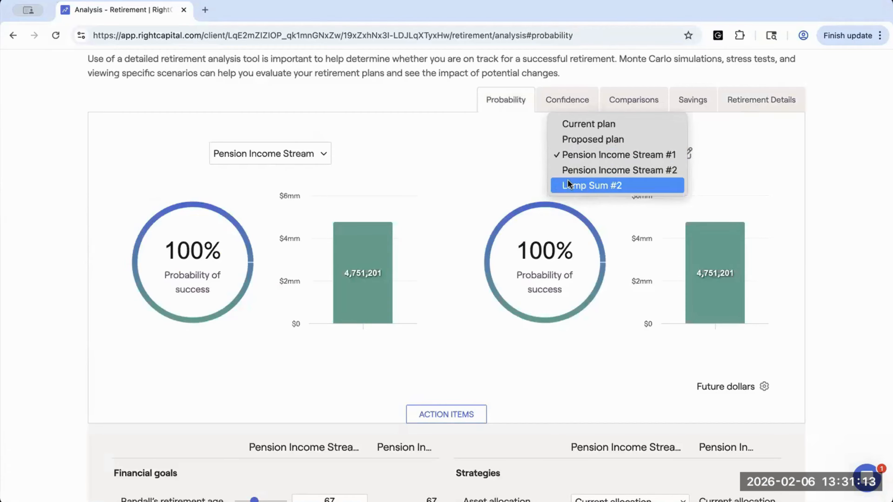
{"action": "left_click", "coordinate": [572, 138]}
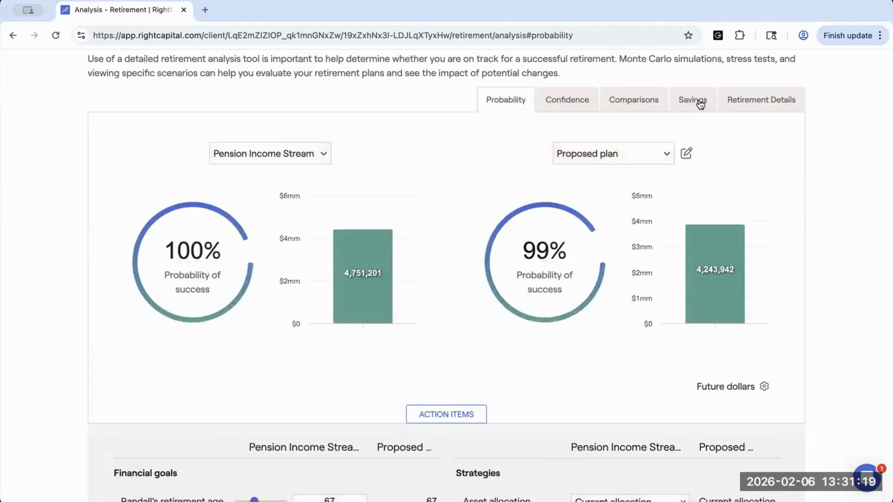
{"action": "left_click", "coordinate": [744, 100]}
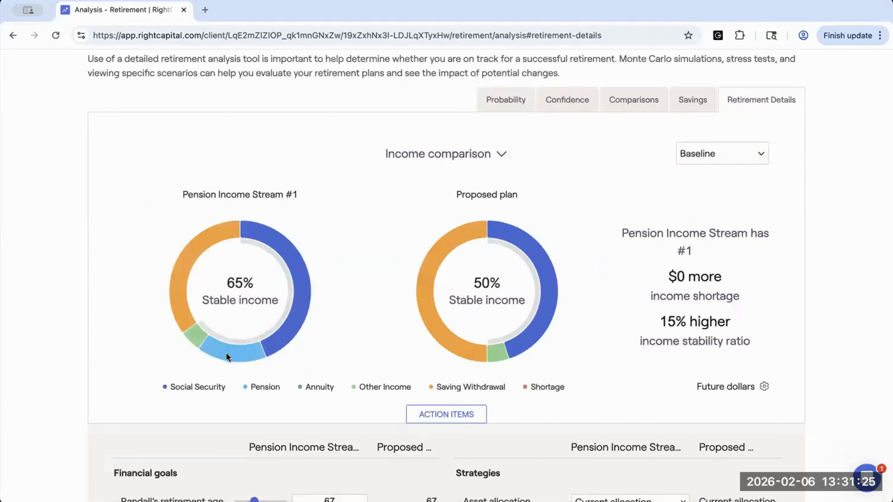
Step: View the income sources of Pension Income Stream #1, and check its probability of success against the Proposed plan
{"action": "mouse_move", "coordinate": [219, 356]}
{"action": "left_click", "coordinate": [438, 154]}
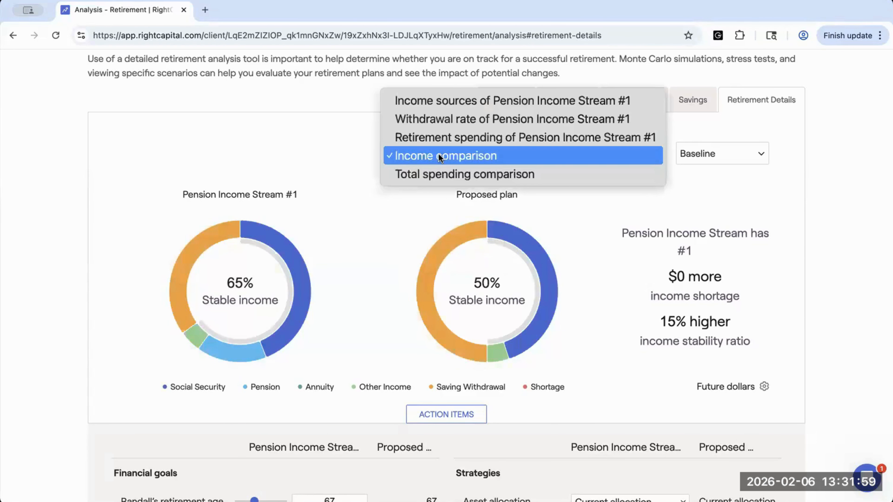
{"action": "left_click", "coordinate": [428, 104]}
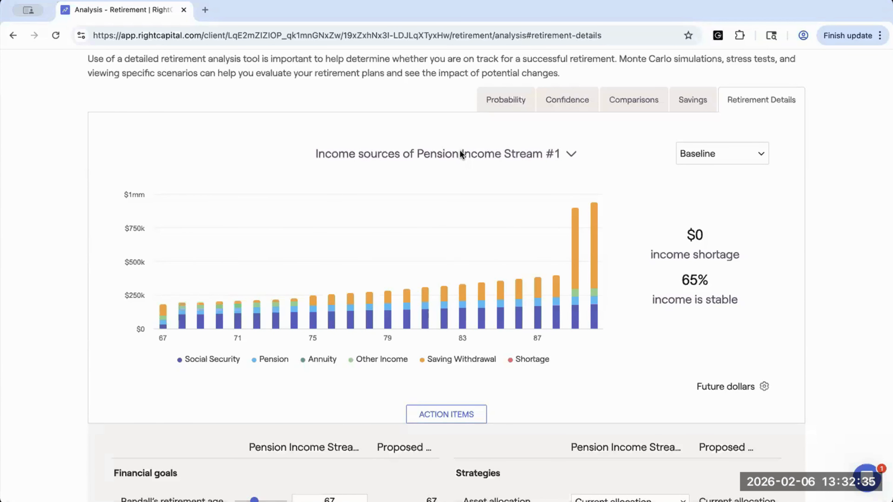
{"action": "left_click", "coordinate": [494, 102]}
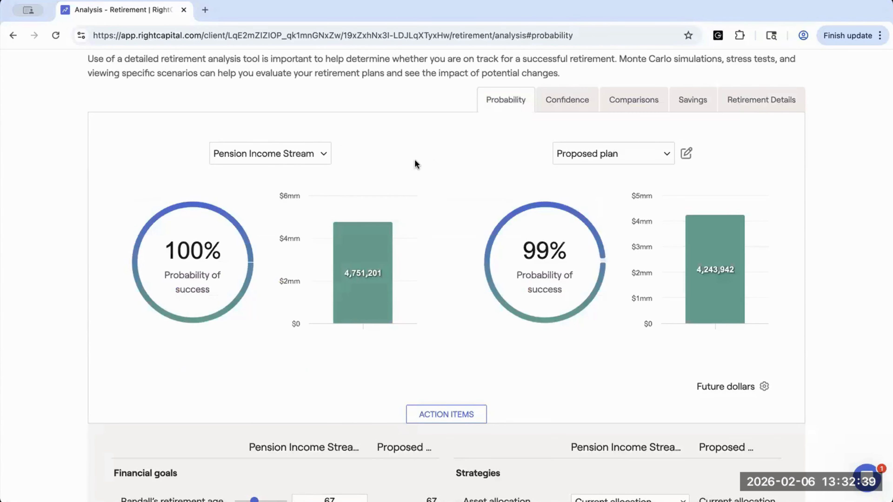
Step: Open the retirement cash flow waterfall for the Proposed plan and examine the 2026 inflows, expenses, taxes and savings
{"action": "scroll", "coordinate": [415, 162], "scroll_direction": "up", "scroll_amount": 3}
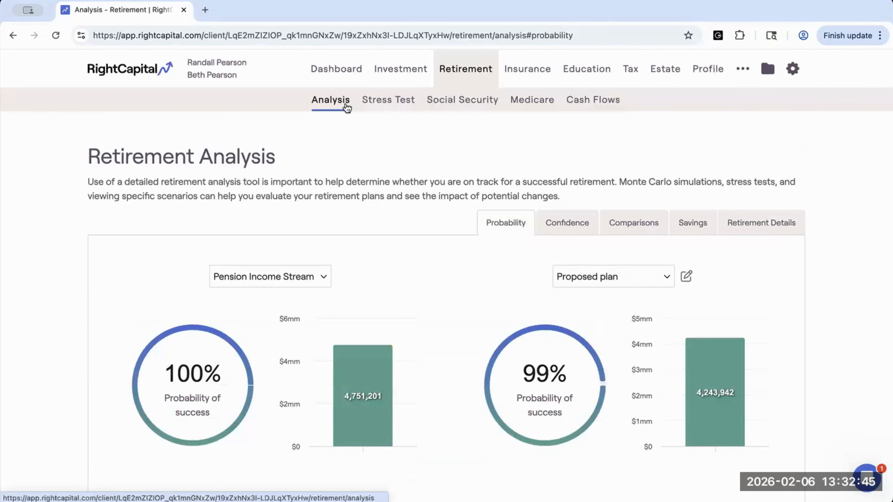
{"action": "left_click", "coordinate": [575, 101]}
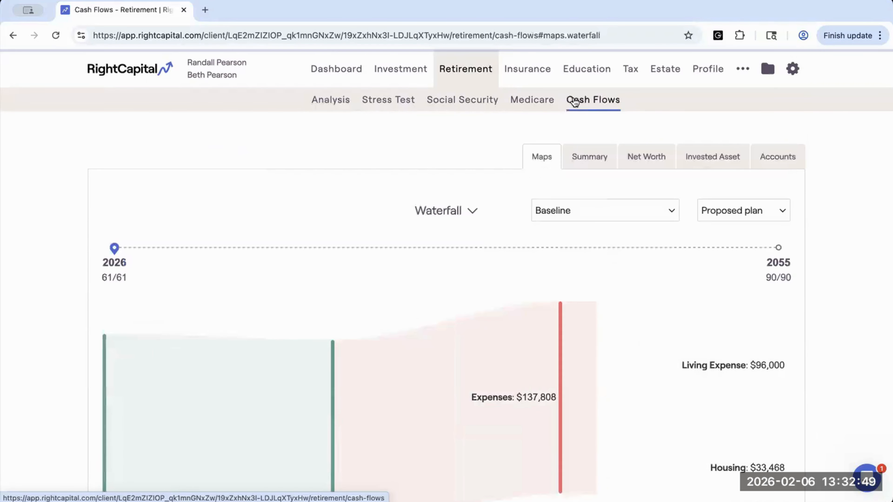
{"action": "scroll", "coordinate": [474, 134], "scroll_direction": "down", "scroll_amount": 1}
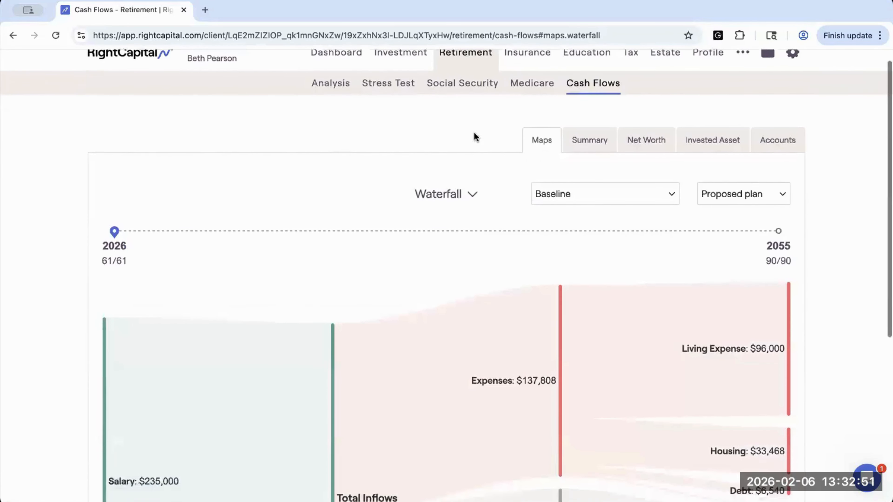
{"action": "scroll", "coordinate": [474, 136], "scroll_direction": "down", "scroll_amount": 3}
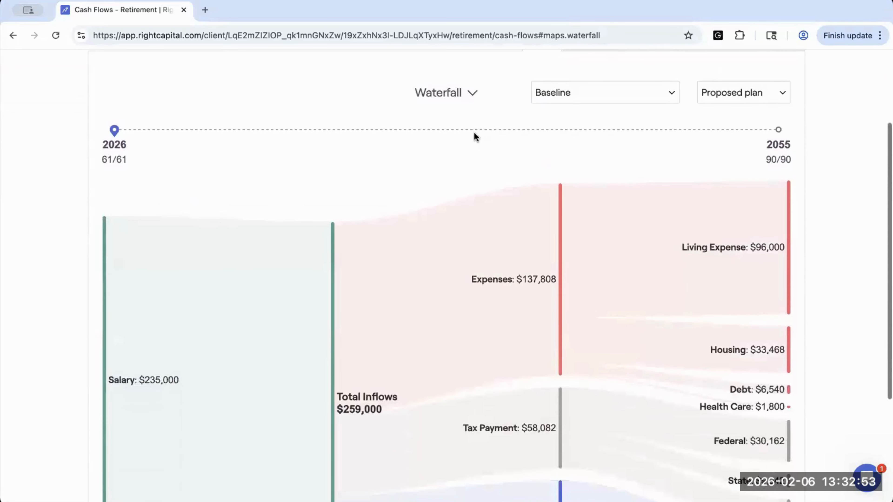
{"action": "scroll", "coordinate": [474, 136], "scroll_direction": "up", "scroll_amount": 1}
{"action": "scroll", "coordinate": [474, 137], "scroll_direction": "down", "scroll_amount": 1}
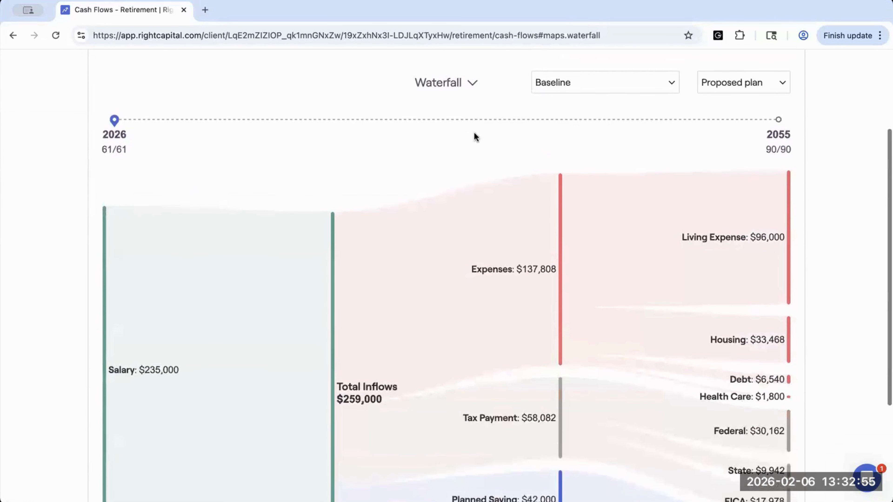
{"action": "scroll", "coordinate": [474, 137], "scroll_direction": "down", "scroll_amount": 1}
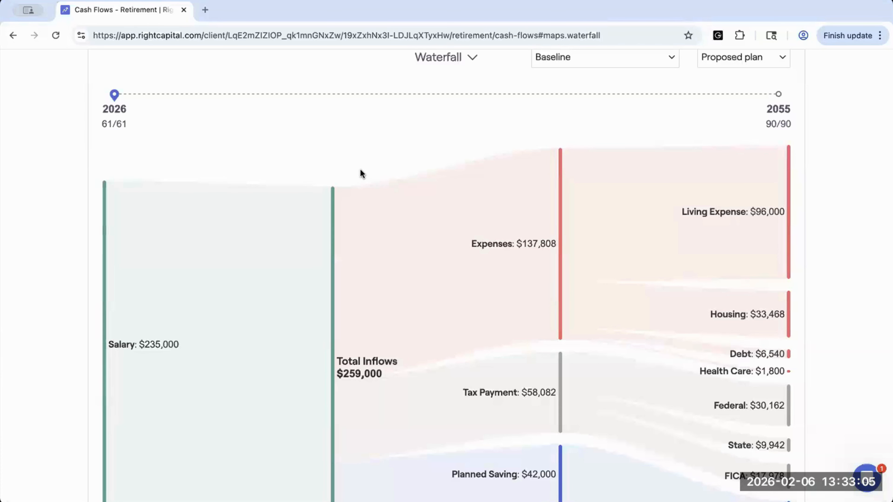
{"action": "scroll", "coordinate": [361, 170], "scroll_direction": "down", "scroll_amount": 2}
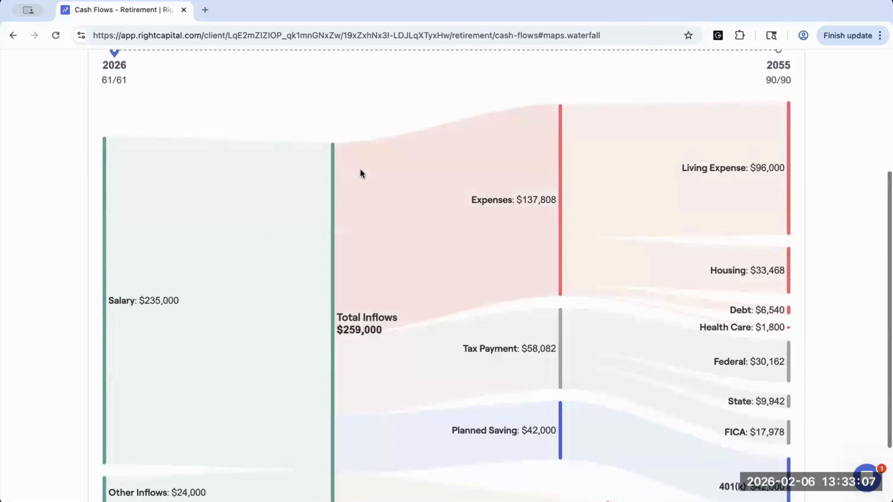
{"action": "scroll", "coordinate": [334, 158], "scroll_direction": "up", "scroll_amount": 1}
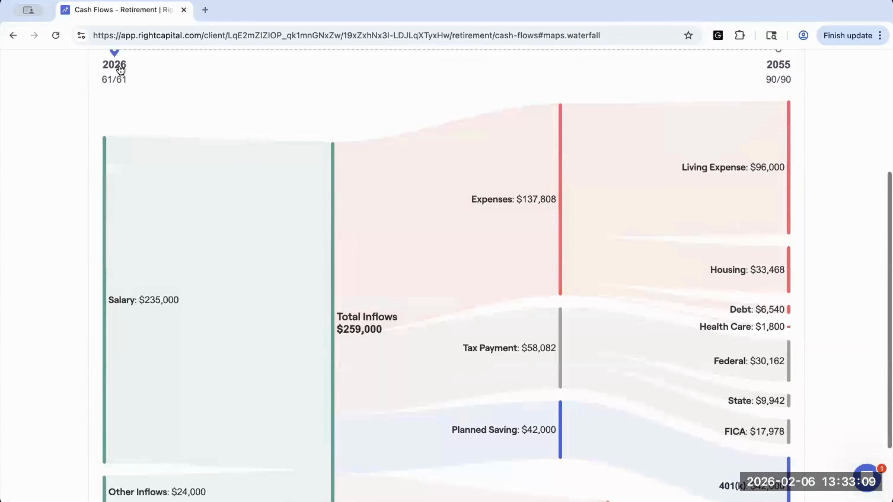
{"action": "scroll", "coordinate": [123, 125], "scroll_direction": "down", "scroll_amount": 2}
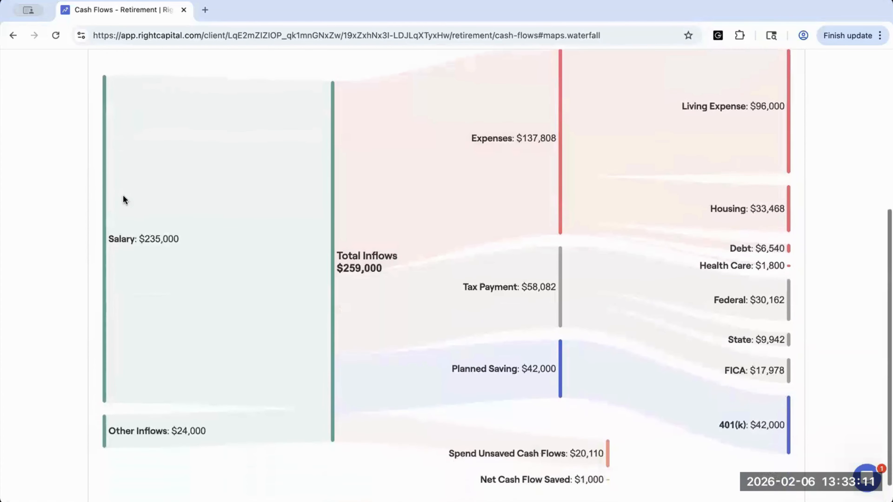
Step: Break down the Salary, Other Inflows and Housing flows in the 2026 waterfall, collapsing Housing again after viewing
{"action": "left_click", "coordinate": [125, 242]}
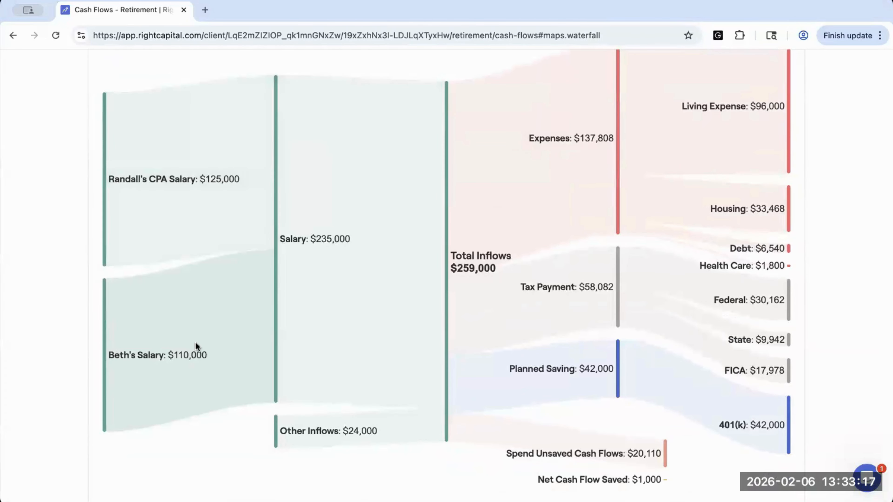
{"action": "left_click", "coordinate": [309, 431]}
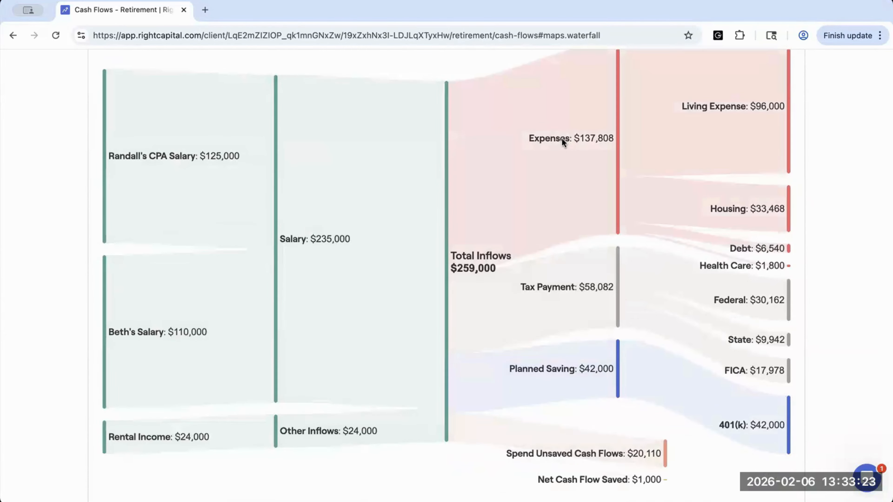
{"action": "left_click", "coordinate": [736, 213]}
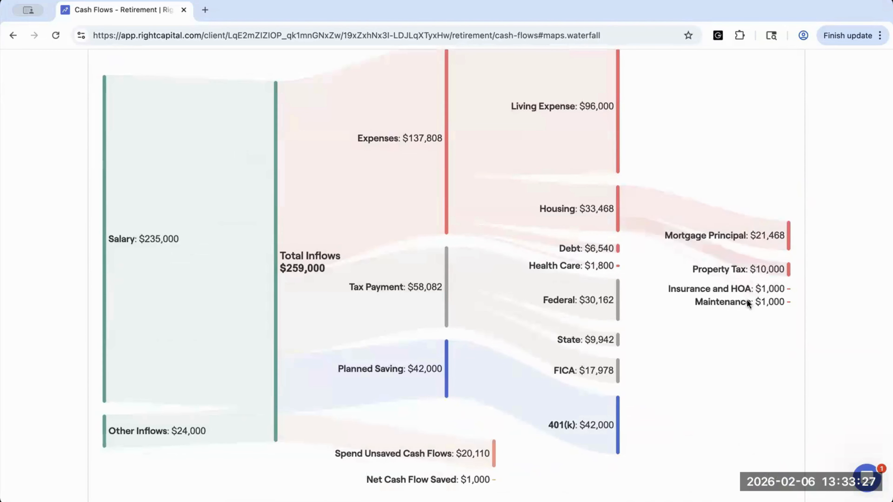
{"action": "left_click", "coordinate": [573, 209]}
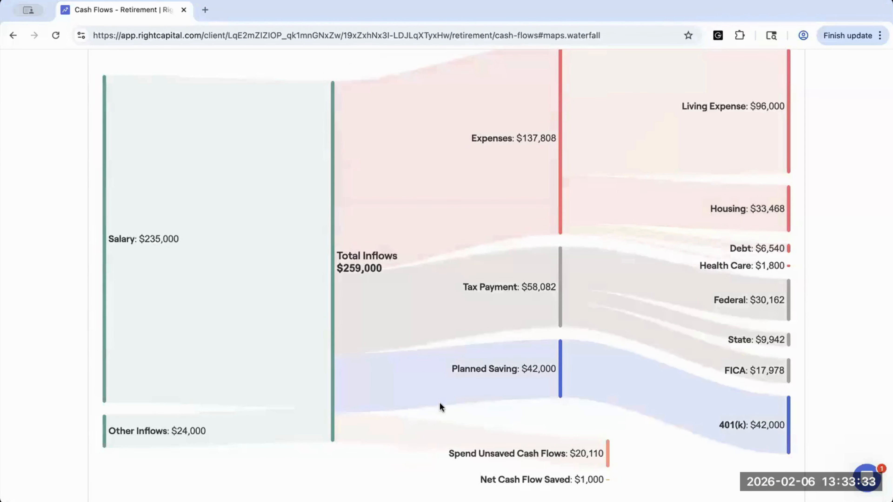
{"action": "left_click", "coordinate": [161, 435]}
Step: Move the waterfall's timeline to 2043 and back to 2032 to view the cash flows in those retirement years
{"action": "scroll", "coordinate": [283, 299], "scroll_direction": "up", "scroll_amount": 3}
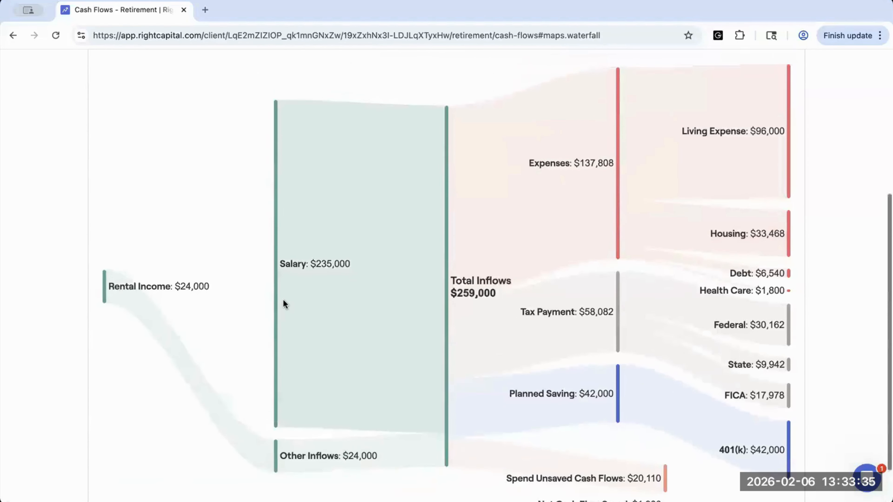
{"action": "left_click_drag", "start_coordinate": [148, 62], "coordinate": [504, 62]}
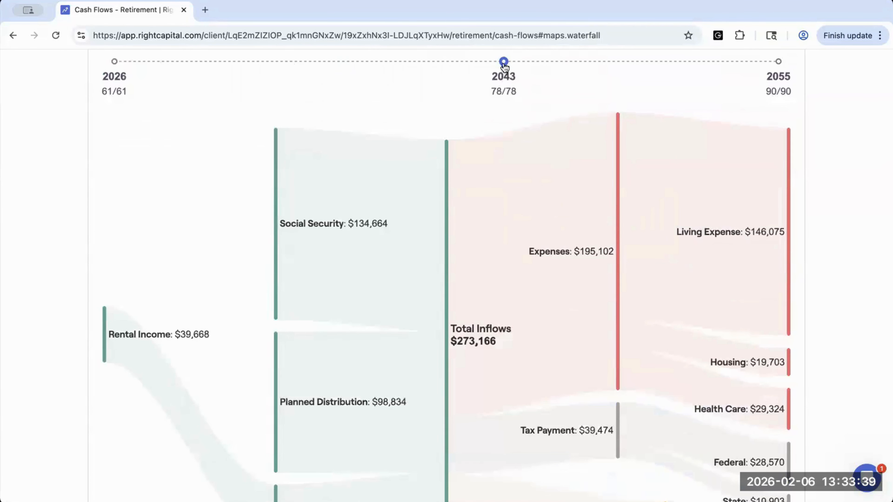
{"action": "left_click_drag", "start_coordinate": [485, 64], "coordinate": [254, 62]}
{"action": "scroll", "coordinate": [342, 262], "scroll_direction": "down", "scroll_amount": 1}
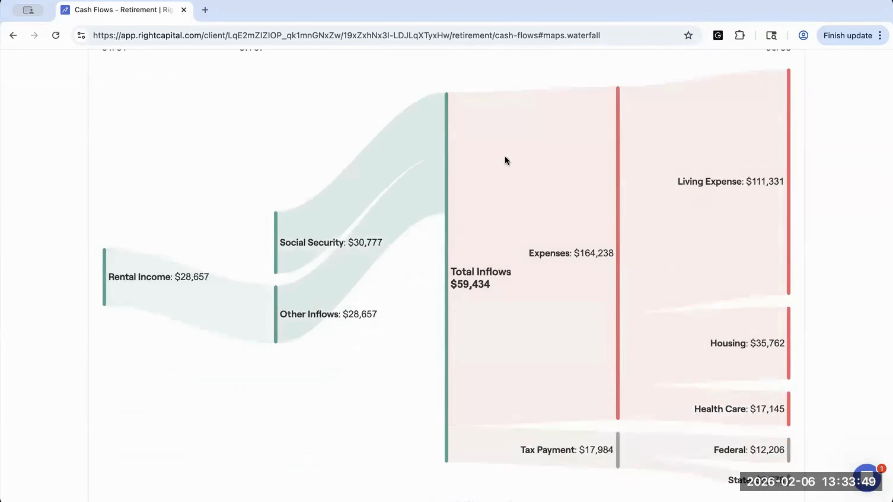
{"action": "scroll", "coordinate": [381, 303], "scroll_direction": "up", "scroll_amount": 3}
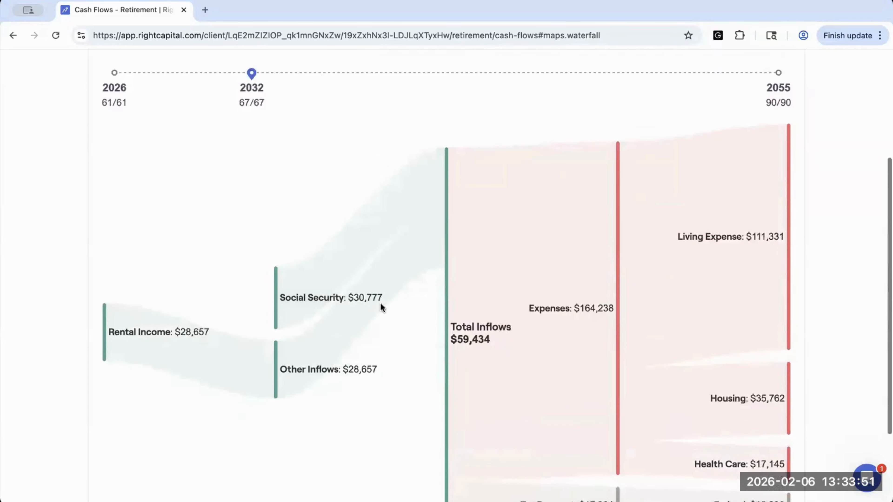
Step: View the yearly cash flow summary for the Proposed plan, and switch the summary to Pension Income Stream #1
{"action": "scroll", "coordinate": [380, 303], "scroll_direction": "up", "scroll_amount": 1}
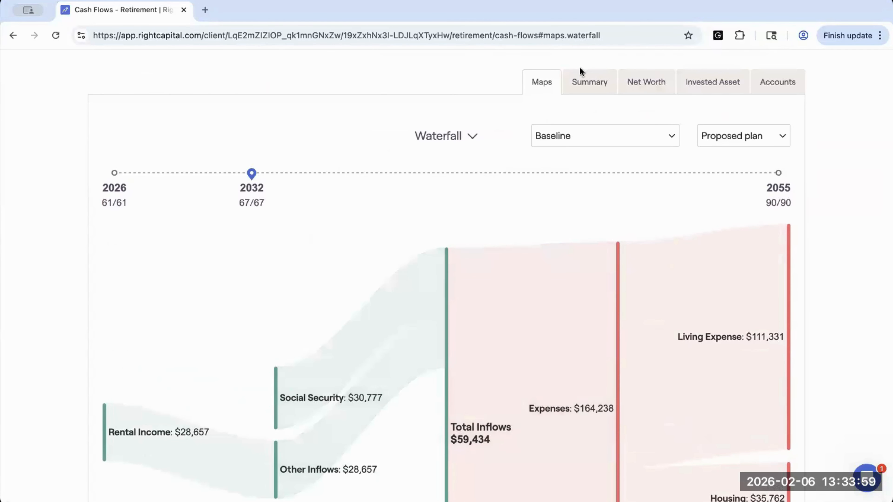
{"action": "left_click", "coordinate": [584, 86]}
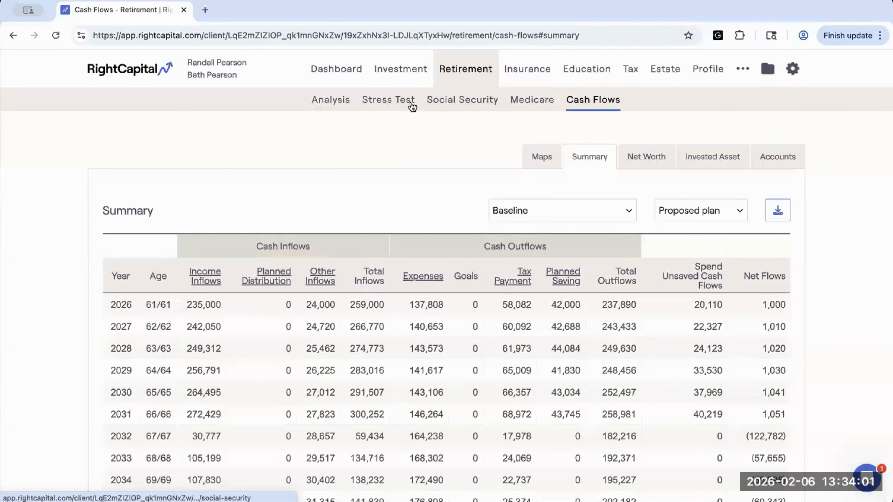
{"action": "scroll", "coordinate": [383, 111], "scroll_direction": "down", "scroll_amount": 1}
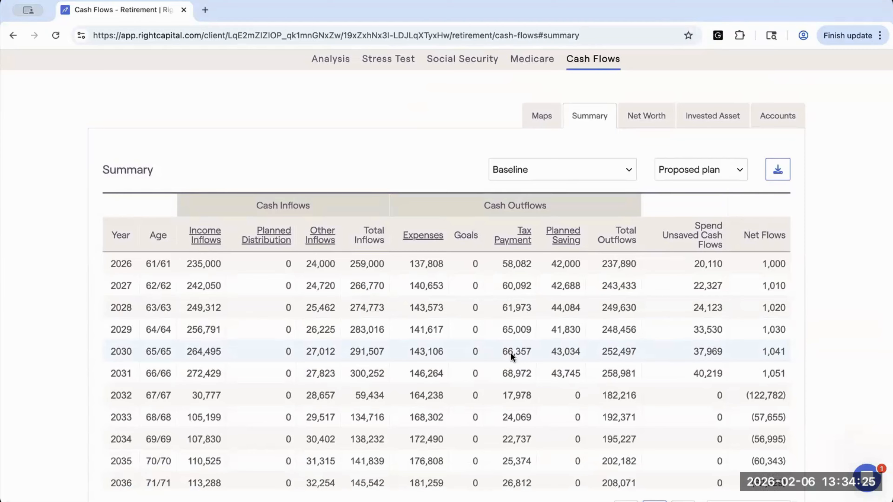
{"action": "left_click", "coordinate": [679, 173]}
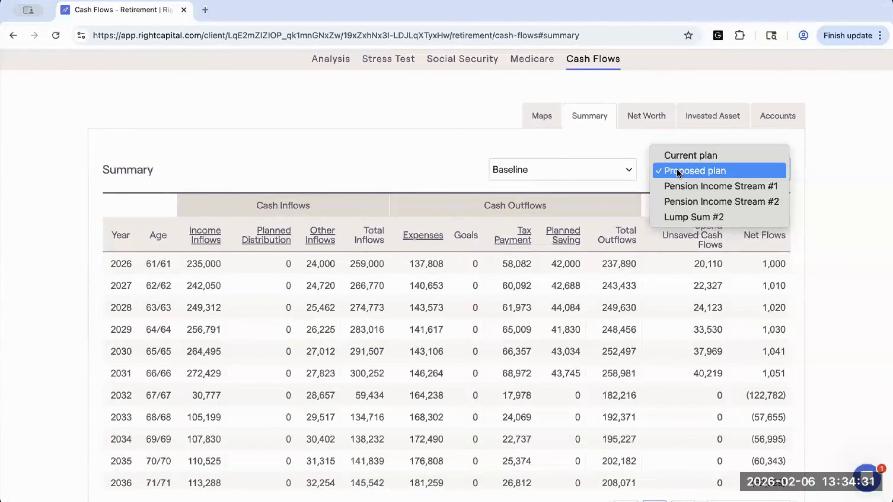
{"action": "left_click", "coordinate": [682, 188]}
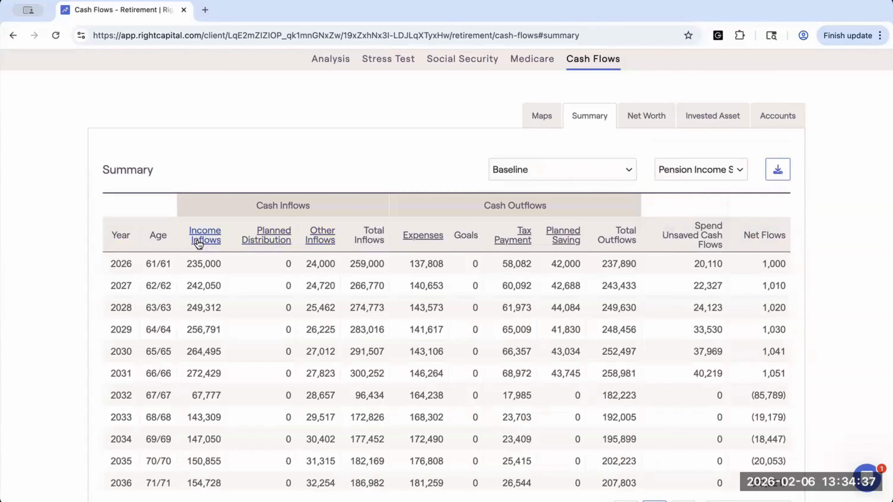
Step: Drill into the income inflows down to the pension breakdown and review the yearly pension amounts through 2055
{"action": "left_click", "coordinate": [208, 239]}
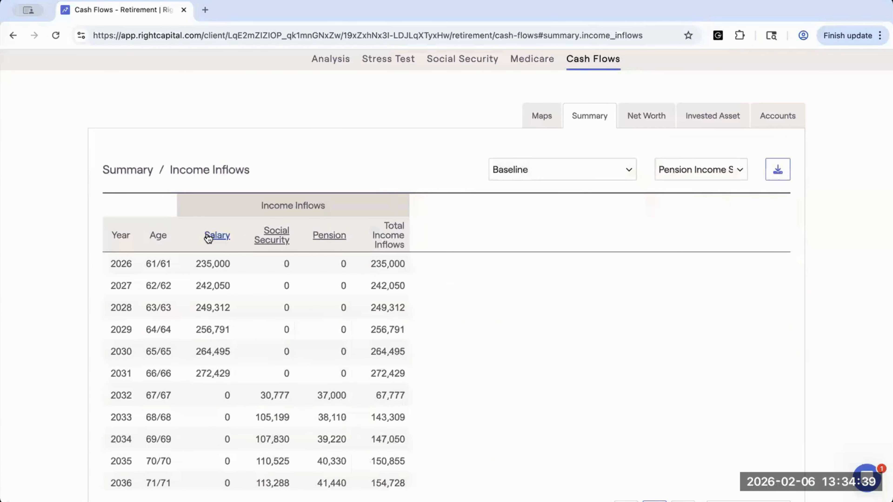
{"action": "left_click", "coordinate": [333, 238]}
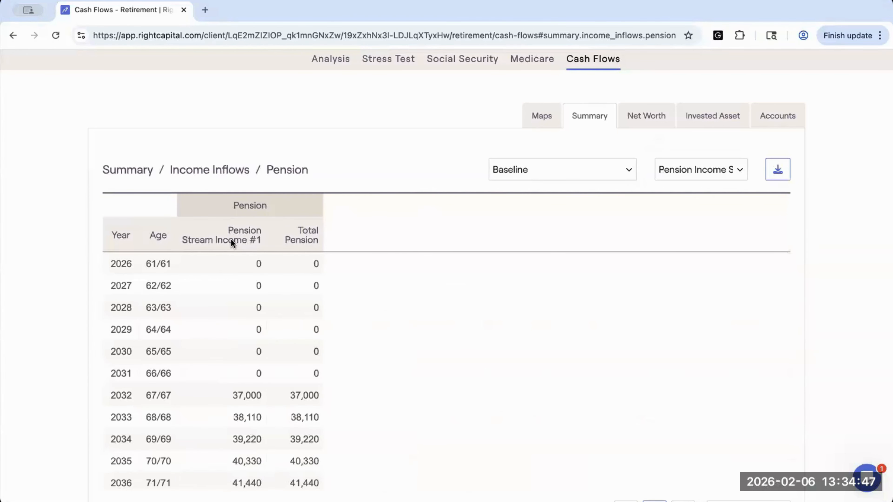
{"action": "scroll", "coordinate": [231, 375], "scroll_direction": "down", "scroll_amount": 3}
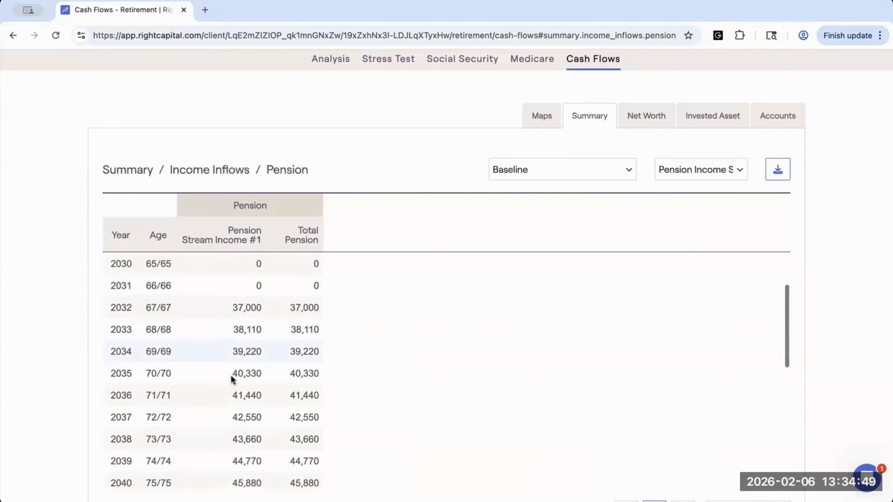
{"action": "scroll", "coordinate": [231, 375], "scroll_direction": "down", "scroll_amount": 2}
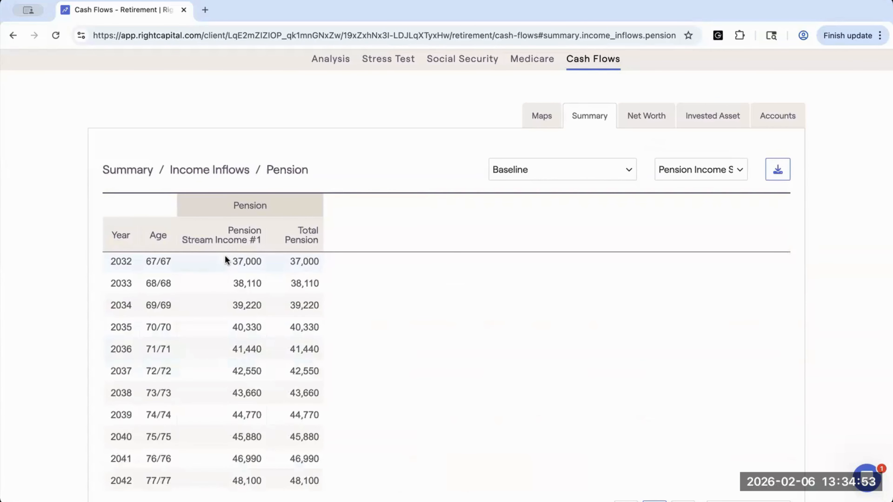
{"action": "scroll", "coordinate": [235, 346], "scroll_direction": "down", "scroll_amount": 8}
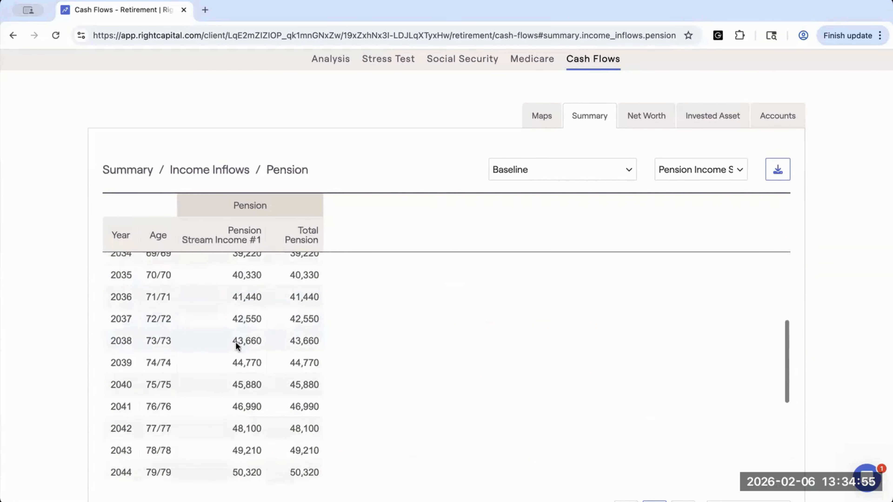
{"action": "scroll", "coordinate": [236, 342], "scroll_direction": "down", "scroll_amount": 6}
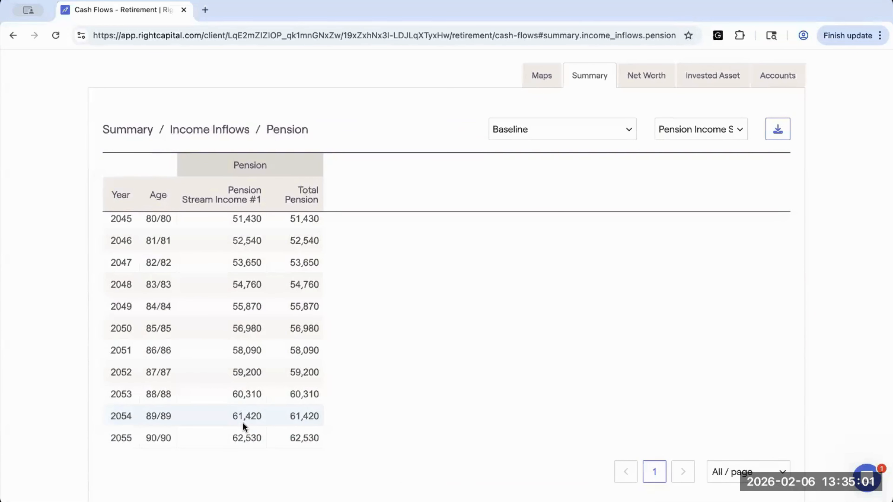
{"action": "scroll", "coordinate": [243, 424], "scroll_direction": "up", "scroll_amount": 10}
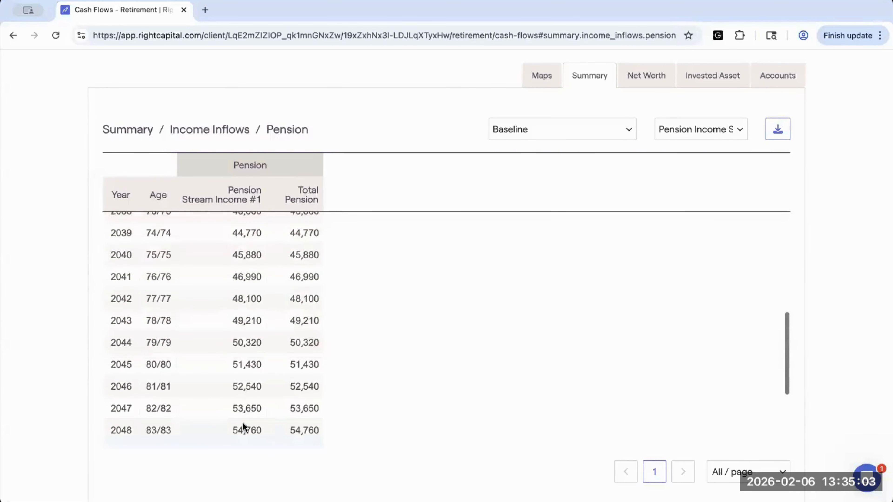
{"action": "scroll", "coordinate": [243, 425], "scroll_direction": "up", "scroll_amount": 3}
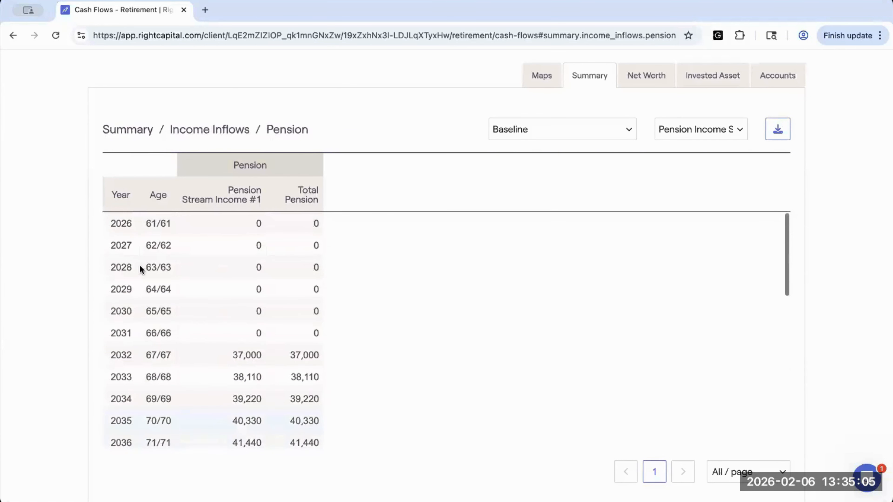
Step: Return to the main cash flow summary and show it for the Lump Sum #2 plan
{"action": "left_click", "coordinate": [127, 131]}
{"action": "left_click", "coordinate": [666, 129]}
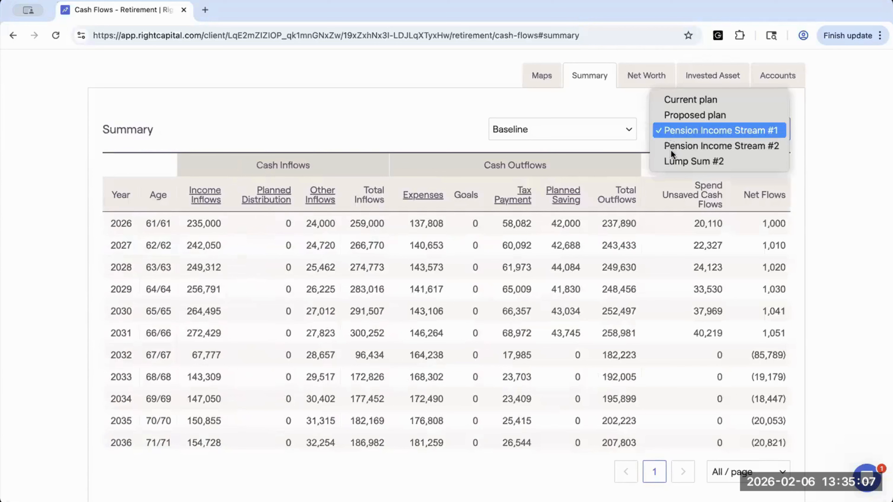
{"action": "left_click", "coordinate": [674, 161]}
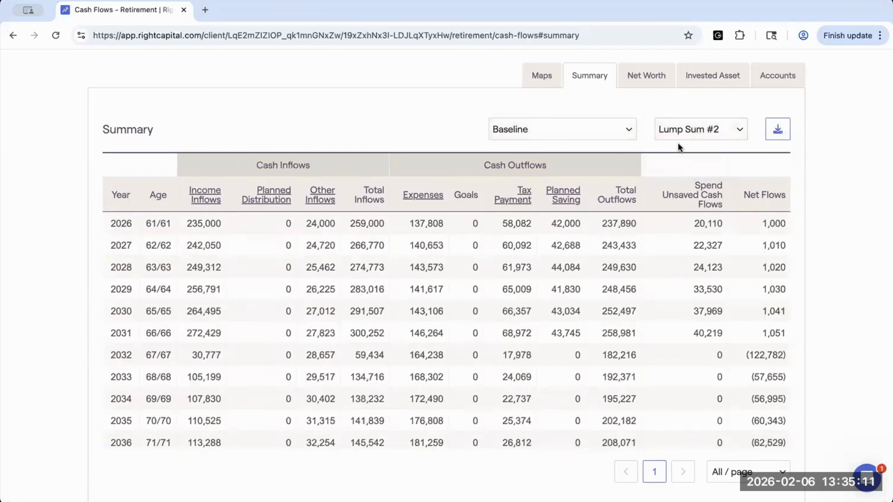
Step: View the yearly account balances and account additions for Lump Sum #2, and switch the additions table to the Proposed plan
{"action": "left_click", "coordinate": [777, 76]}
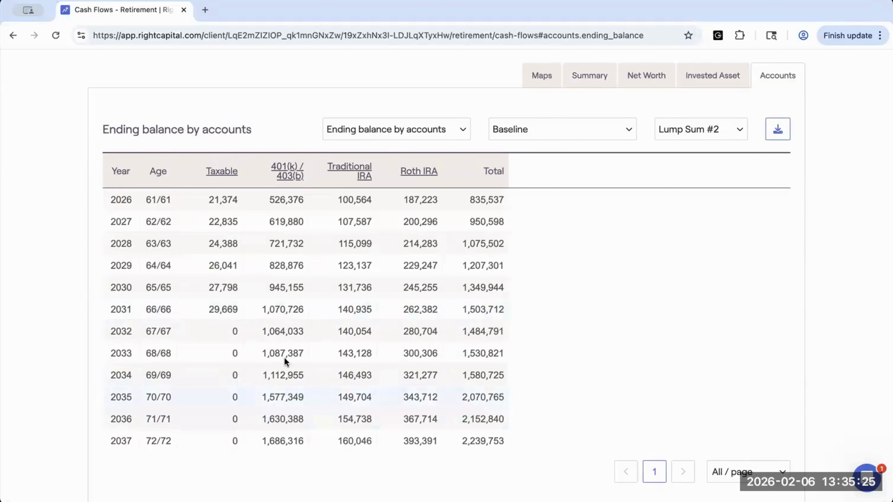
{"action": "left_click", "coordinate": [354, 128]}
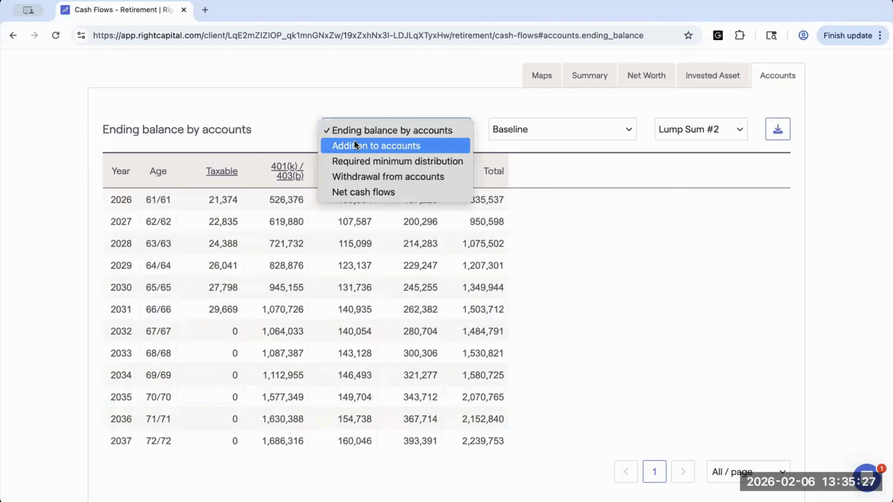
{"action": "left_click", "coordinate": [356, 144]}
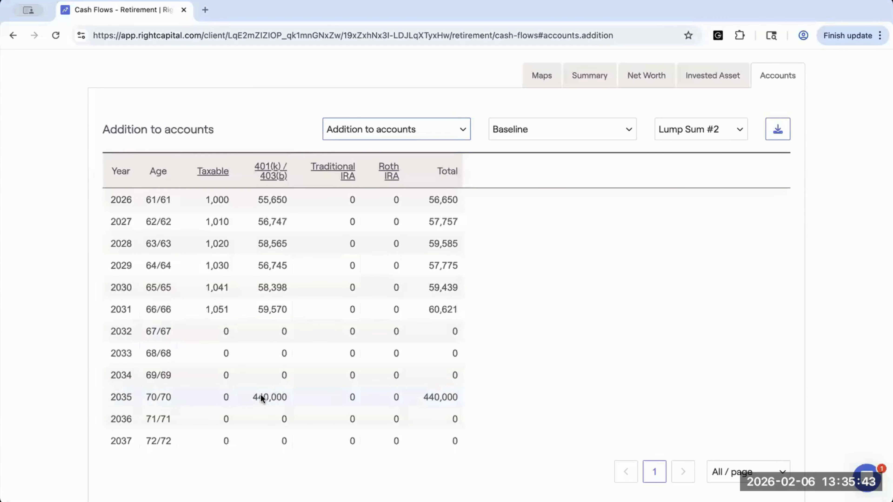
{"action": "left_click", "coordinate": [692, 127]}
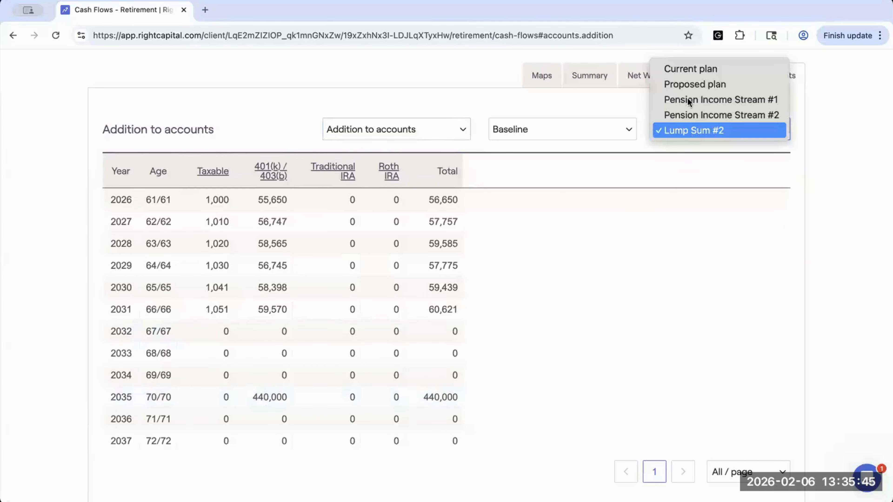
{"action": "left_click", "coordinate": [679, 86]}
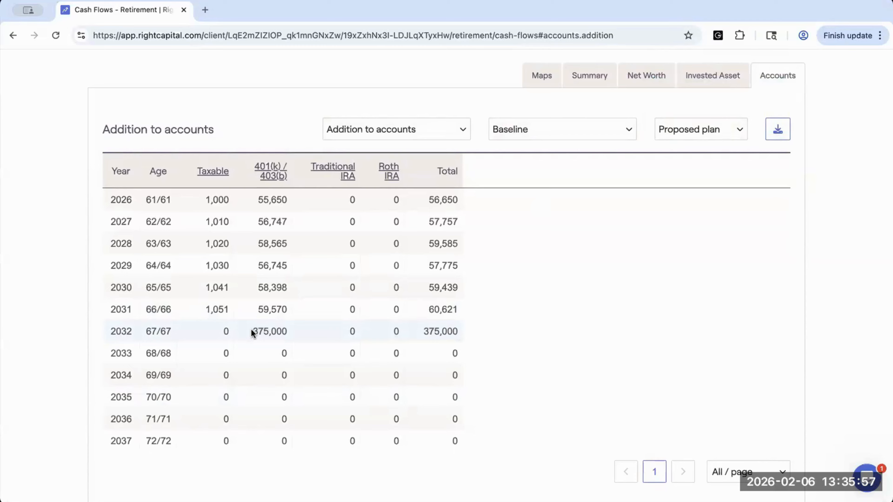
Step: Review the Proposed plan's net cash flows and ending balances by account, and return to the additions to accounts
{"action": "left_click", "coordinate": [379, 129]}
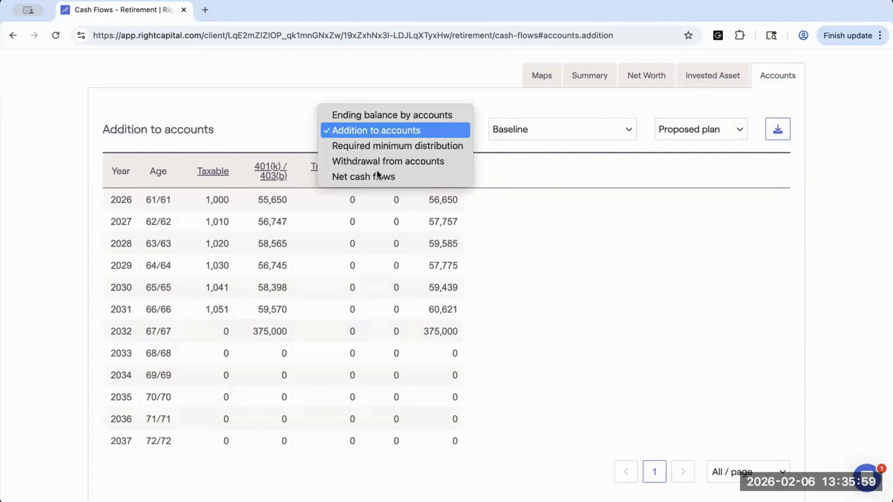
{"action": "left_click", "coordinate": [378, 176]}
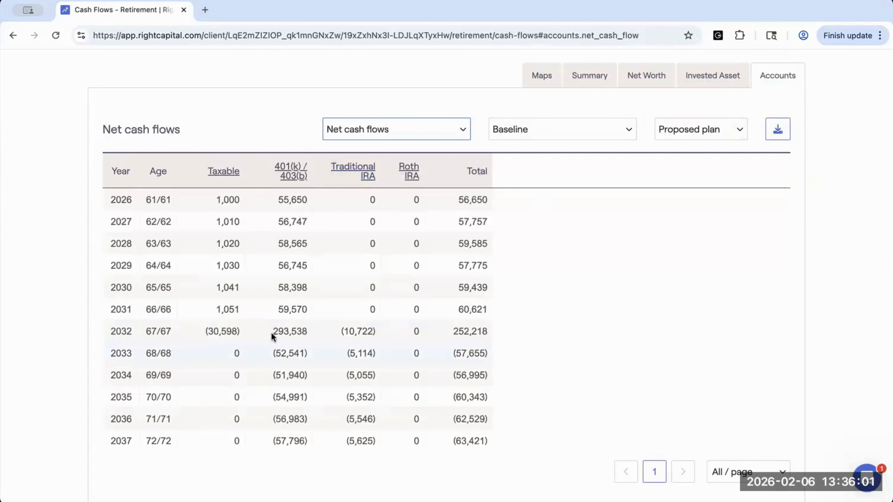
{"action": "left_click", "coordinate": [359, 120]}
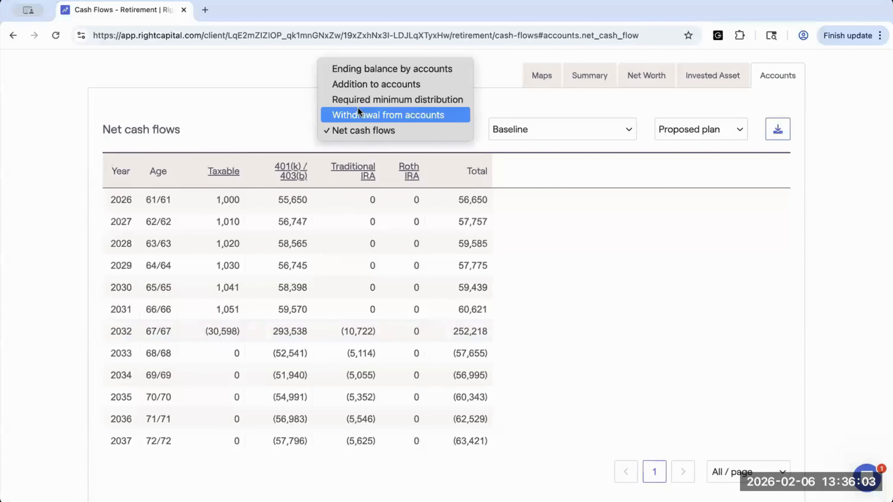
{"action": "left_click", "coordinate": [358, 68]}
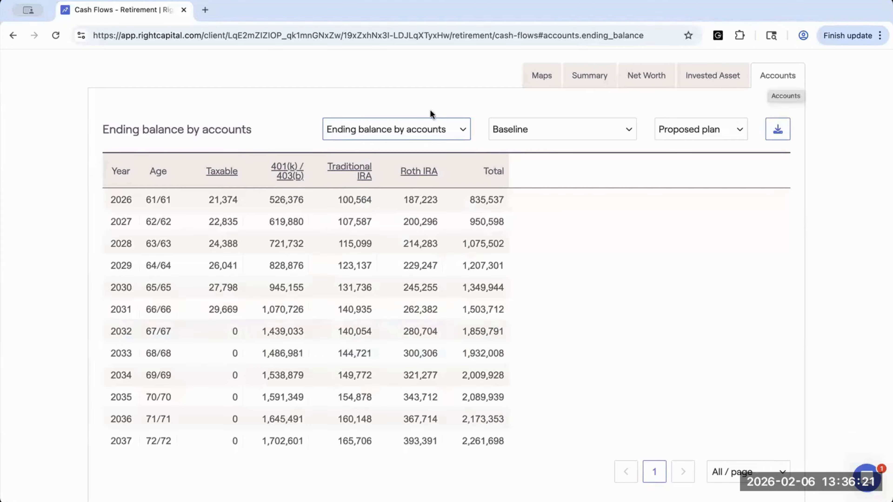
{"action": "left_click", "coordinate": [427, 128]}
{"action": "left_click", "coordinate": [418, 150]}
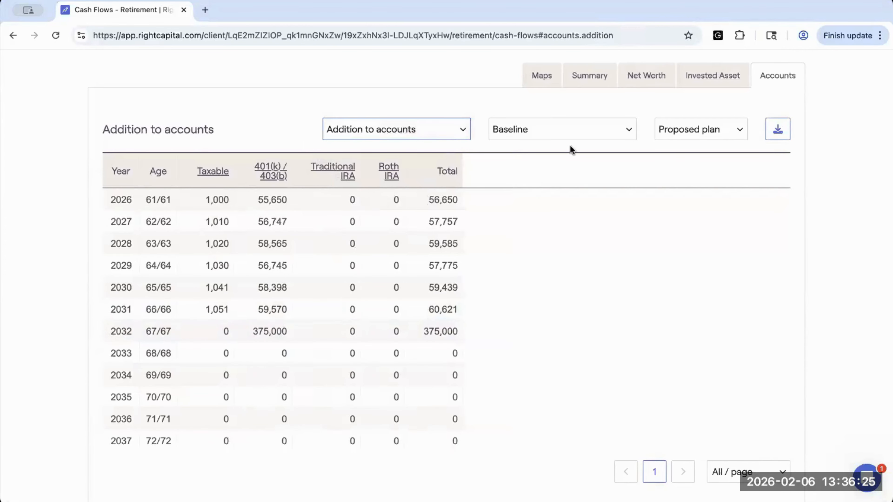
Step: Break down the income inflows in the cash flow summary for the Proposed plan, and switch the breakdown to Pension Income Stream #1
{"action": "left_click", "coordinate": [593, 76]}
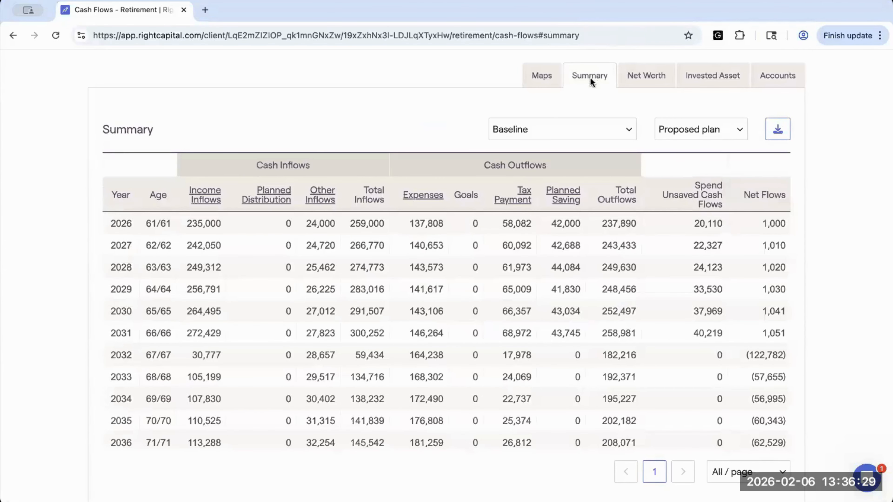
{"action": "left_click", "coordinate": [205, 197]}
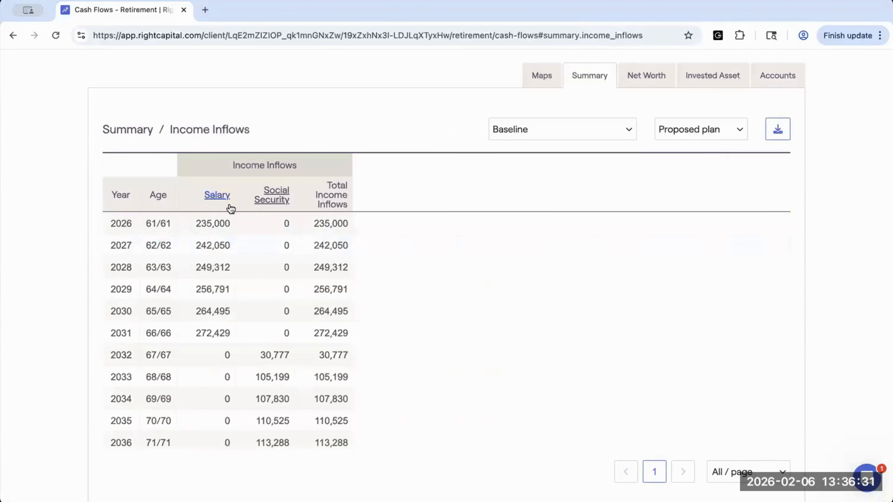
{"action": "left_click", "coordinate": [693, 129]}
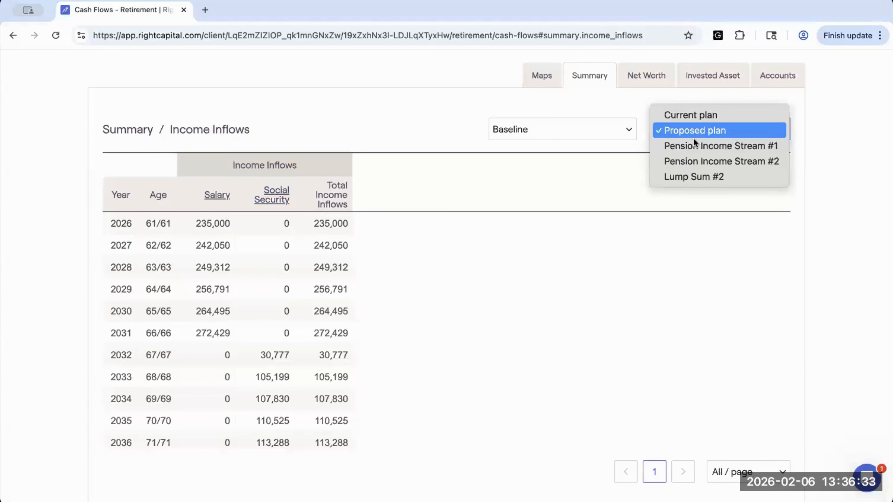
{"action": "left_click", "coordinate": [692, 142]}
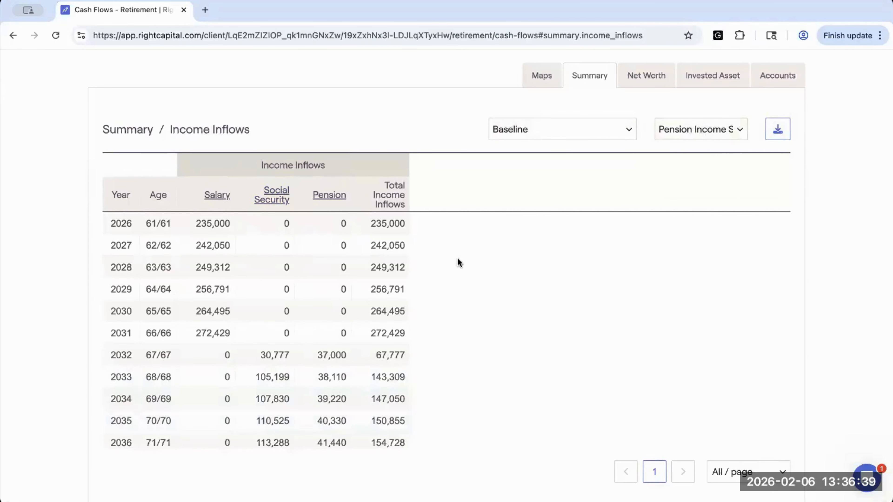
Step: Open the client report builder and include the Probability and Income sources sections in the Retirement analysis
{"action": "scroll", "coordinate": [458, 262], "scroll_direction": "up", "scroll_amount": 1}
{"action": "scroll", "coordinate": [458, 260], "scroll_direction": "up", "scroll_amount": 3}
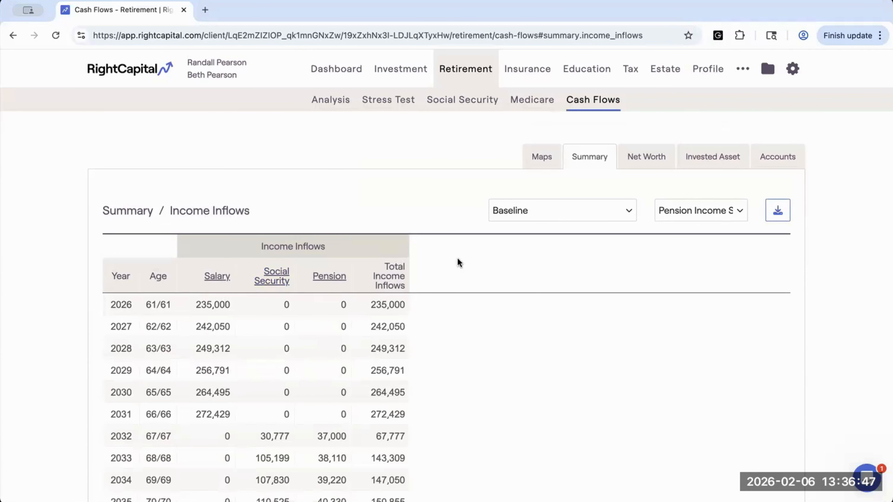
{"action": "left_click", "coordinate": [795, 72]}
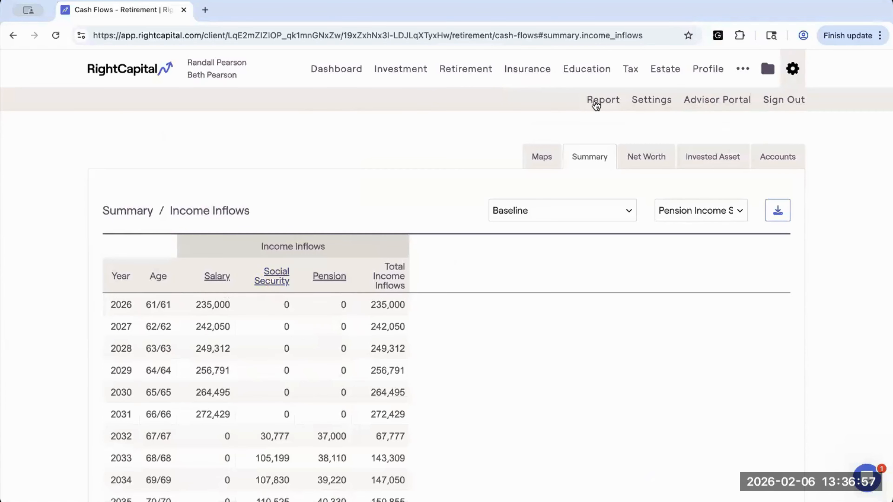
{"action": "left_click", "coordinate": [603, 100]}
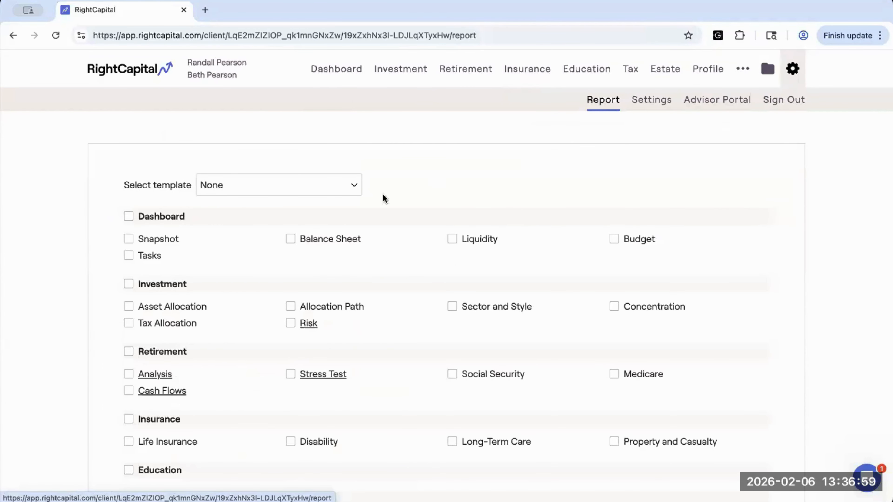
{"action": "scroll", "coordinate": [347, 211], "scroll_direction": "down", "scroll_amount": 2}
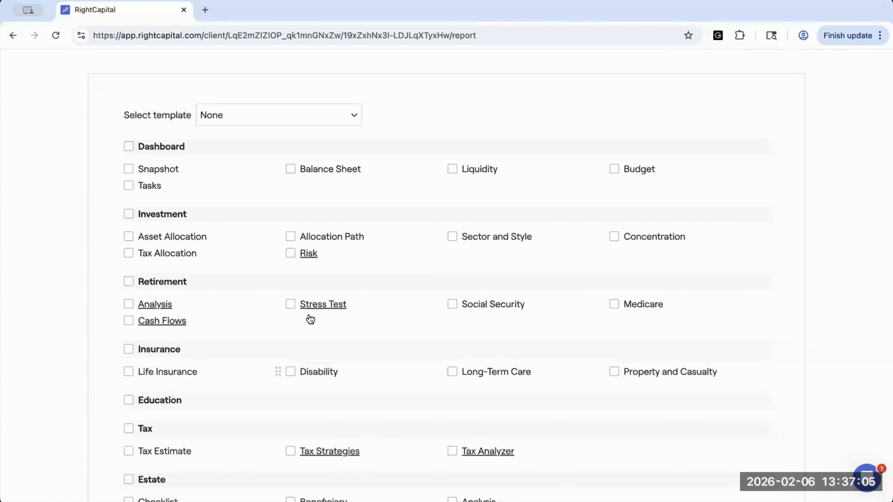
{"action": "left_click", "coordinate": [153, 306]}
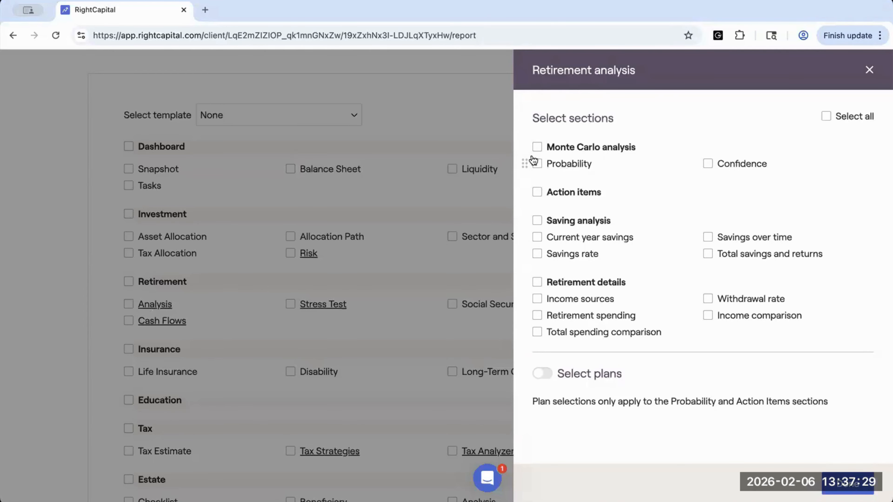
{"action": "left_click", "coordinate": [537, 163]}
{"action": "left_click", "coordinate": [537, 299]}
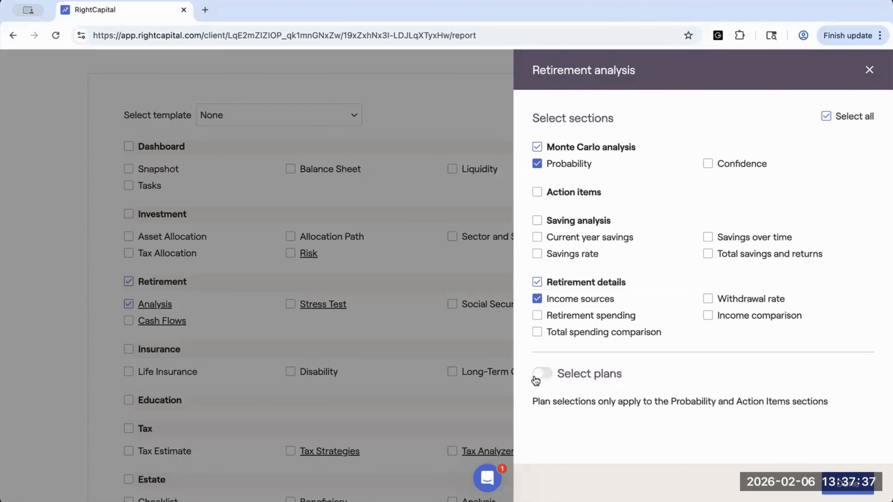
Step: Turn on plan selection for the Retirement analysis, include all five plans from Current plan through Lump Sum #2, and apply the settings
{"action": "left_click", "coordinate": [542, 373]}
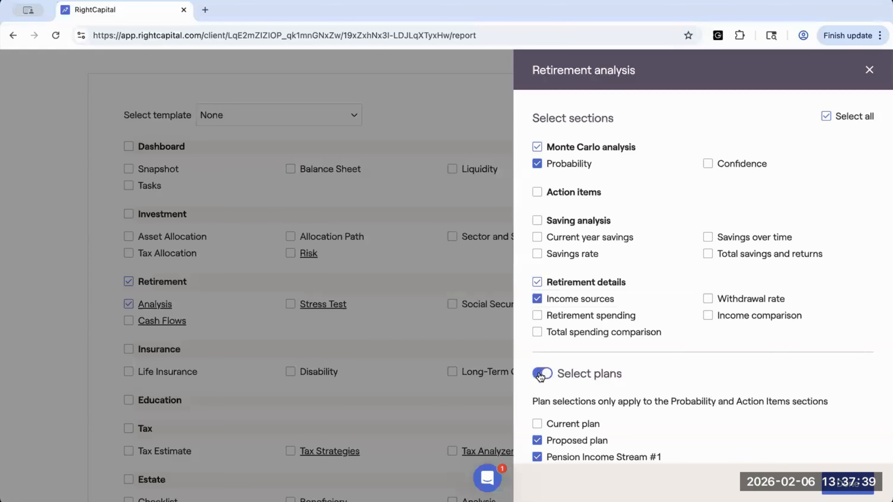
{"action": "scroll", "coordinate": [540, 369], "scroll_direction": "down", "scroll_amount": 3}
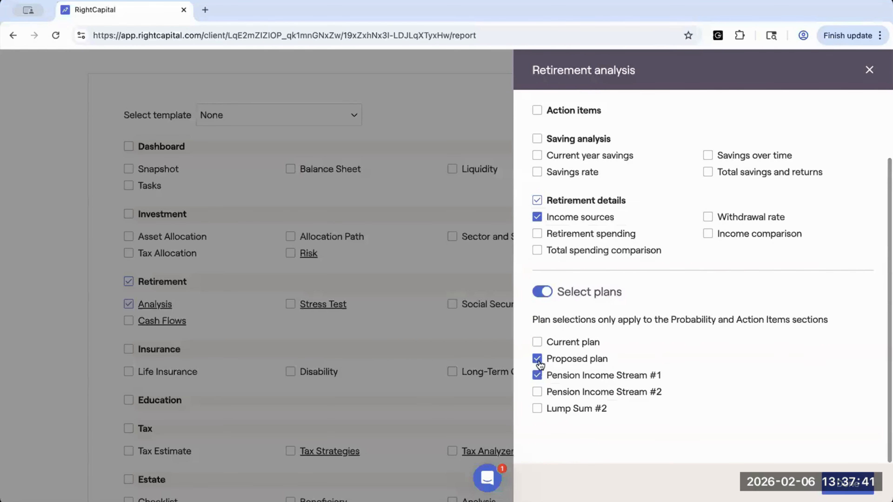
{"action": "left_click", "coordinate": [537, 392]}
{"action": "left_click", "coordinate": [537, 408]}
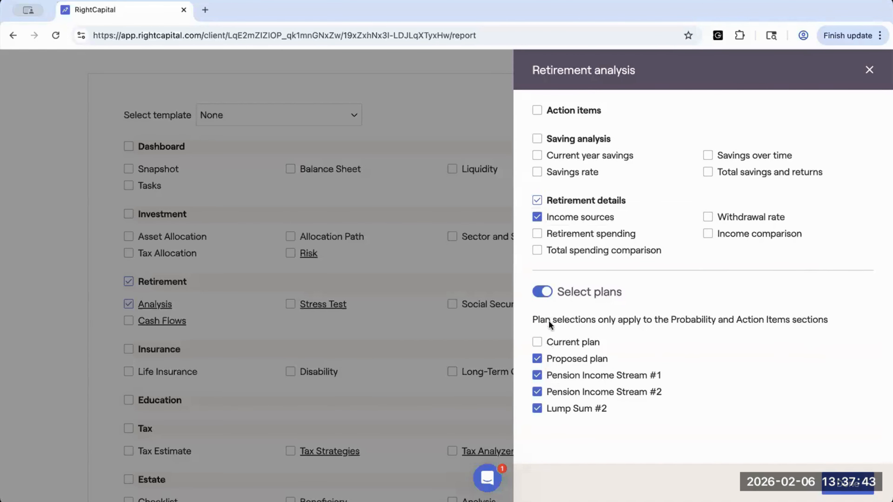
{"action": "left_click", "coordinate": [537, 342]}
{"action": "left_click", "coordinate": [537, 359]}
{"action": "left_click", "coordinate": [538, 375]}
{"action": "left_click", "coordinate": [538, 375]}
{"action": "left_click", "coordinate": [537, 360]}
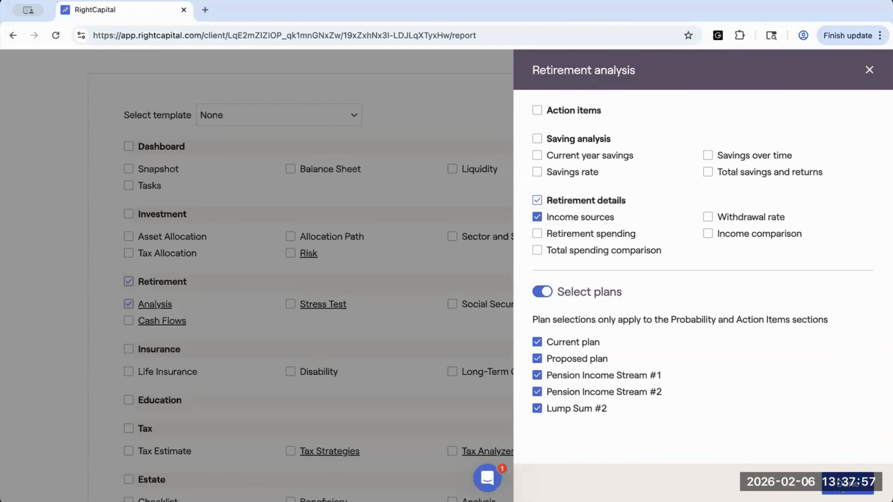
{"action": "left_click", "coordinate": [843, 484]}
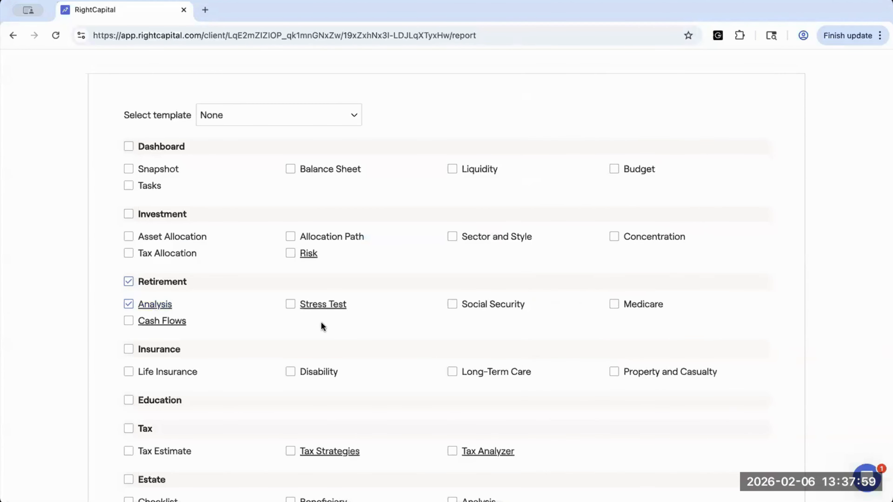
Step: Download the selected report pages and show the additional download options
{"action": "scroll", "coordinate": [320, 322], "scroll_direction": "down", "scroll_amount": 5}
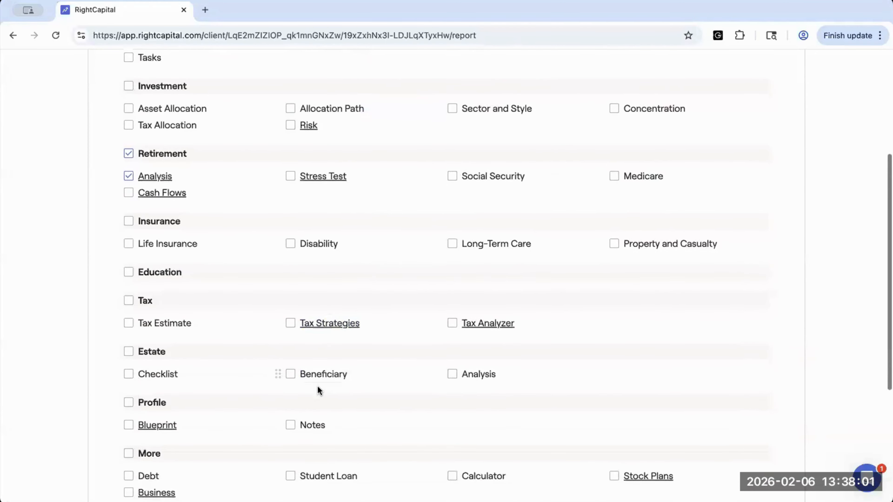
{"action": "scroll", "coordinate": [318, 386], "scroll_direction": "down", "scroll_amount": 4}
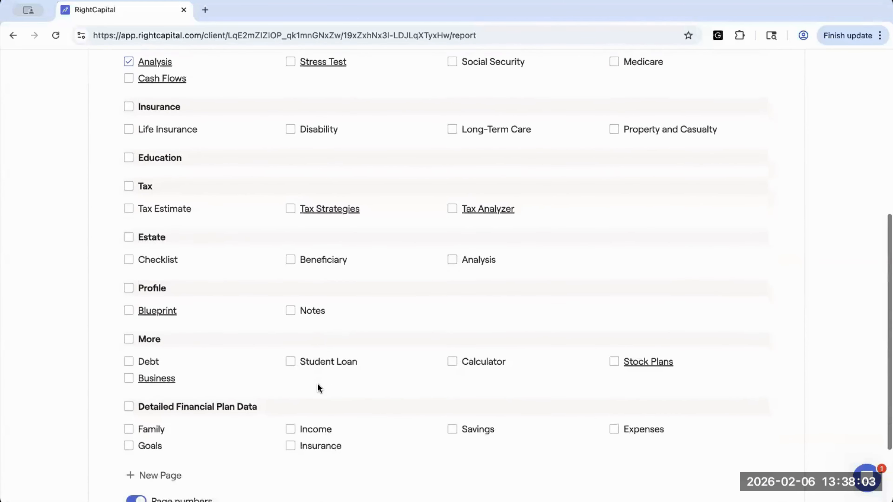
{"action": "scroll", "coordinate": [317, 386], "scroll_direction": "down", "scroll_amount": 3}
{"action": "left_click", "coordinate": [216, 462]}
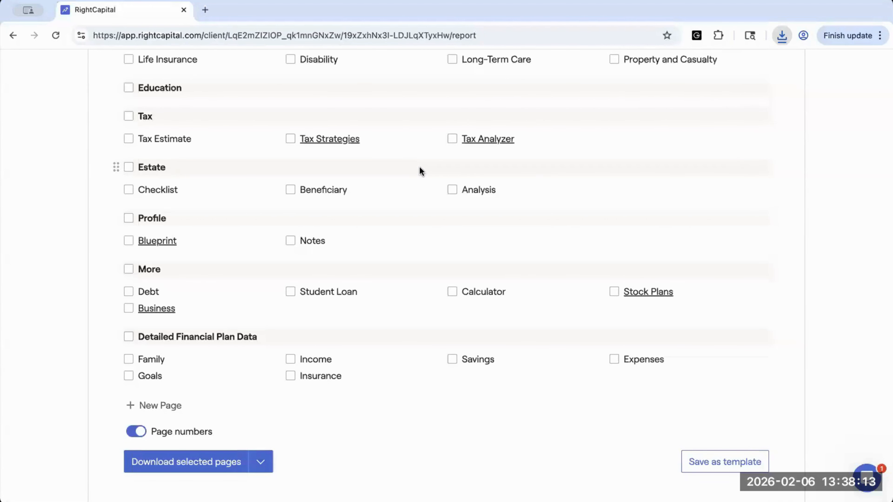
{"action": "left_click", "coordinate": [260, 462]}
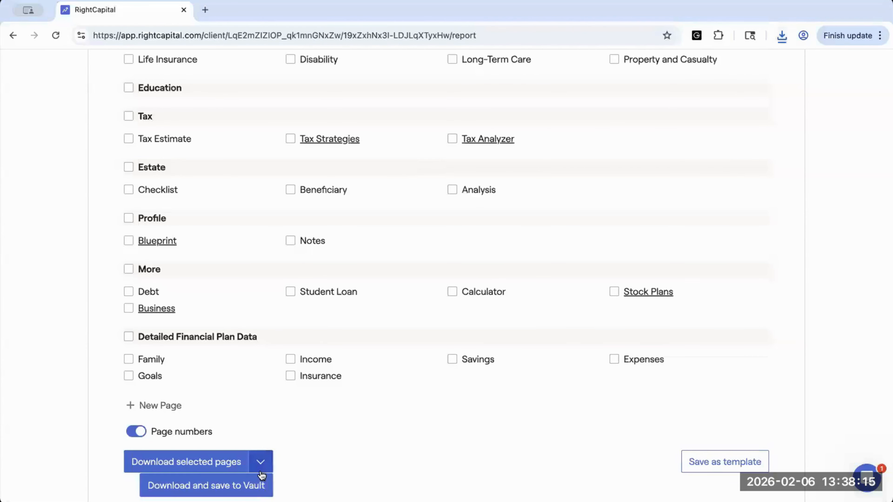